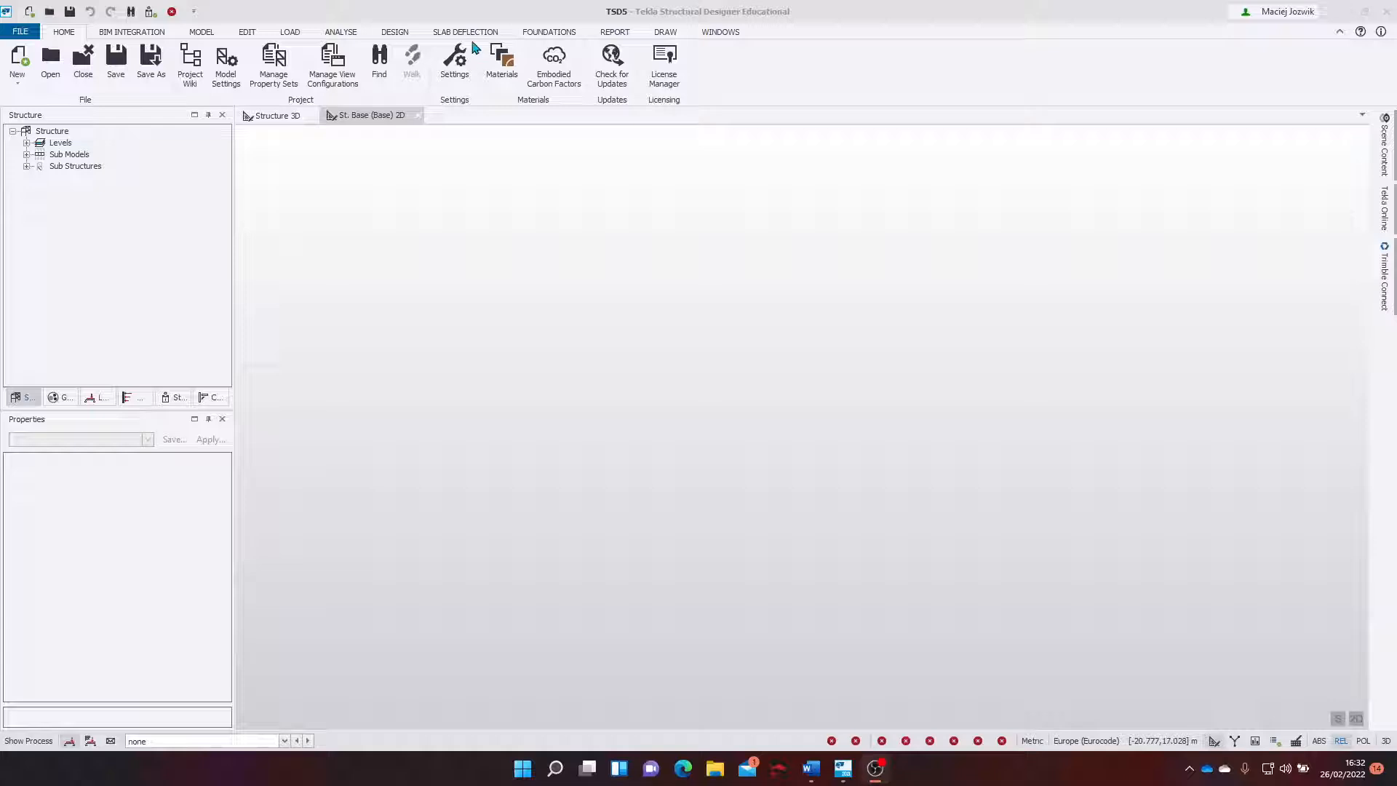
Create a new empty project.
{"action": "left_click", "coordinate": [16, 59]}
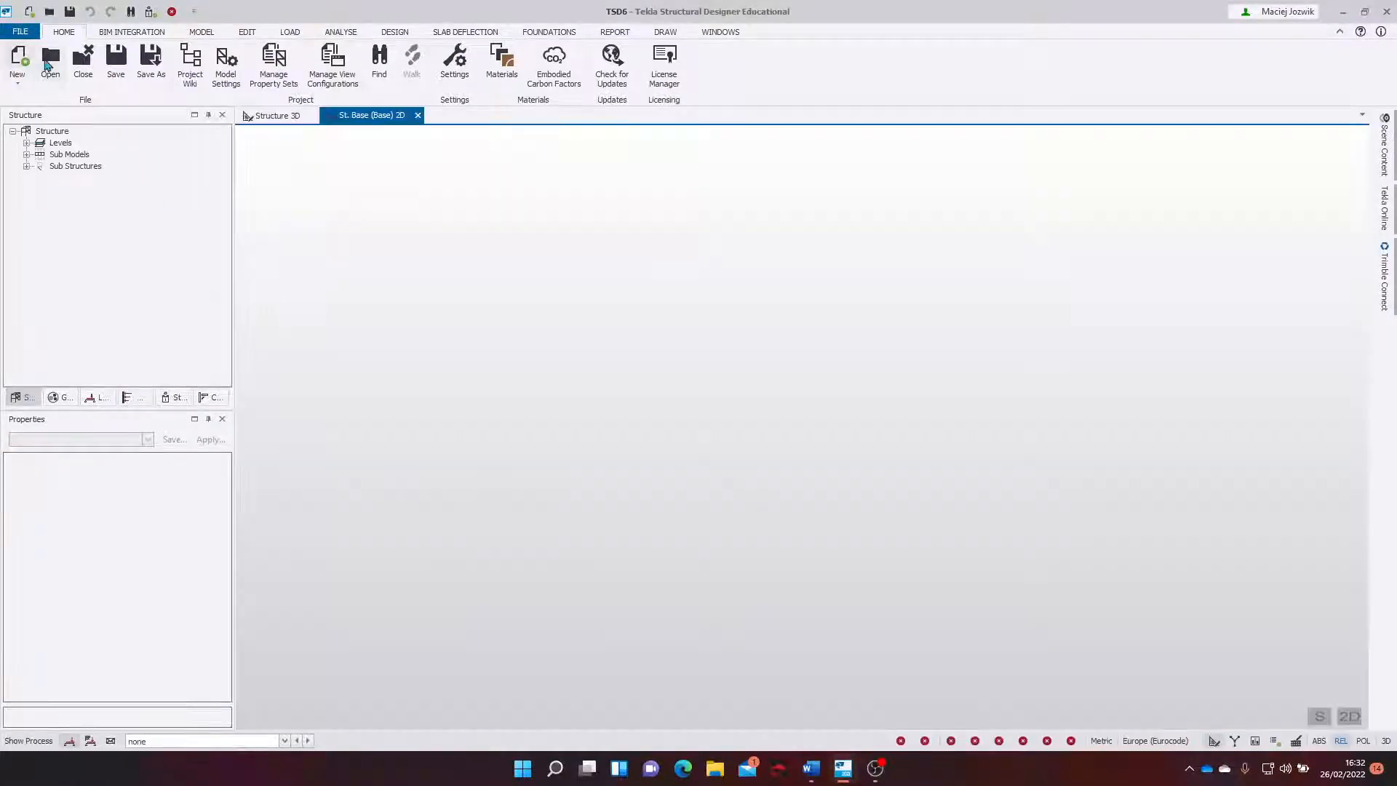
{"action": "left_click", "coordinate": [26, 31]}
{"action": "left_click", "coordinate": [66, 61]}
Start a rectangular grid AG 1 on the base level with origin 0, 0, all lines generated and DashDot line style.
{"action": "left_click", "coordinate": [204, 34]}
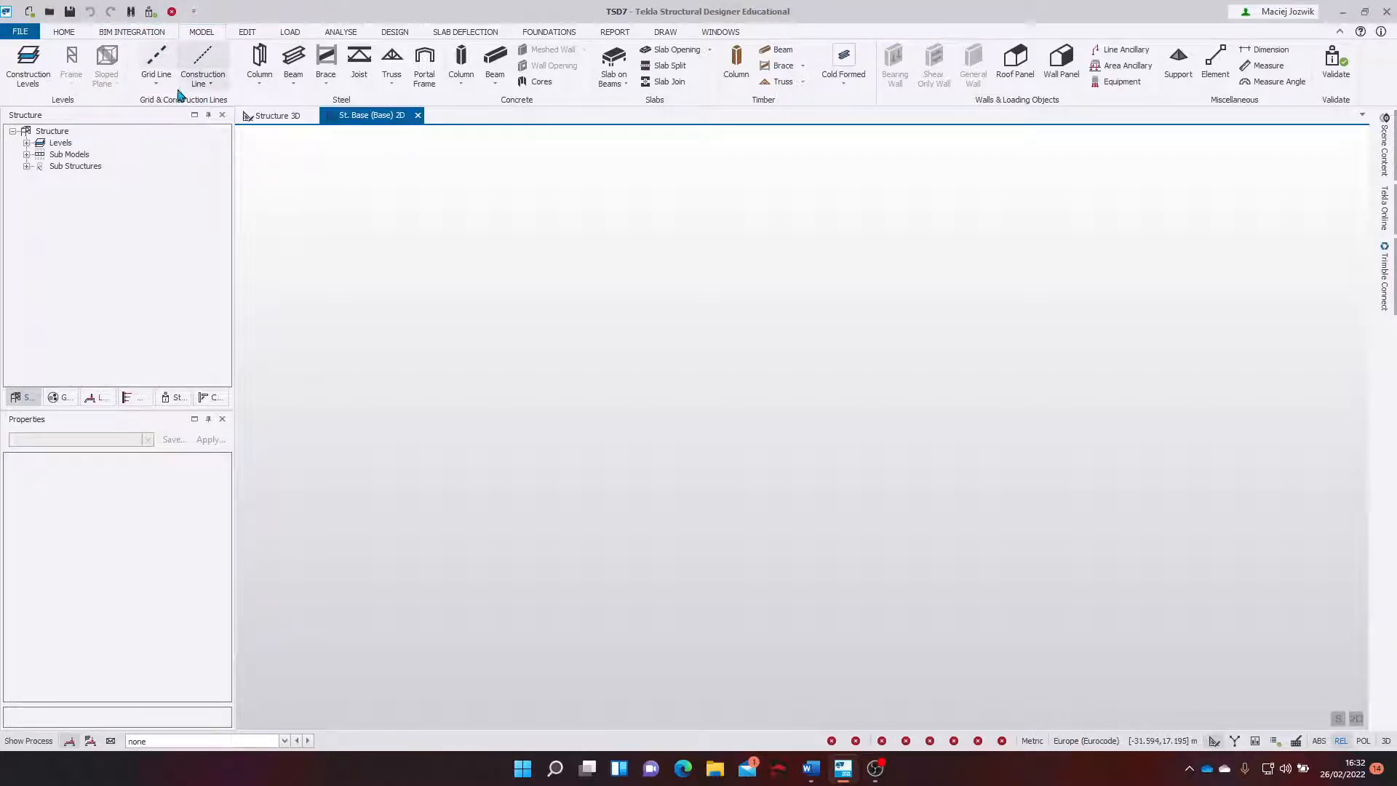
{"action": "left_click", "coordinate": [156, 86]}
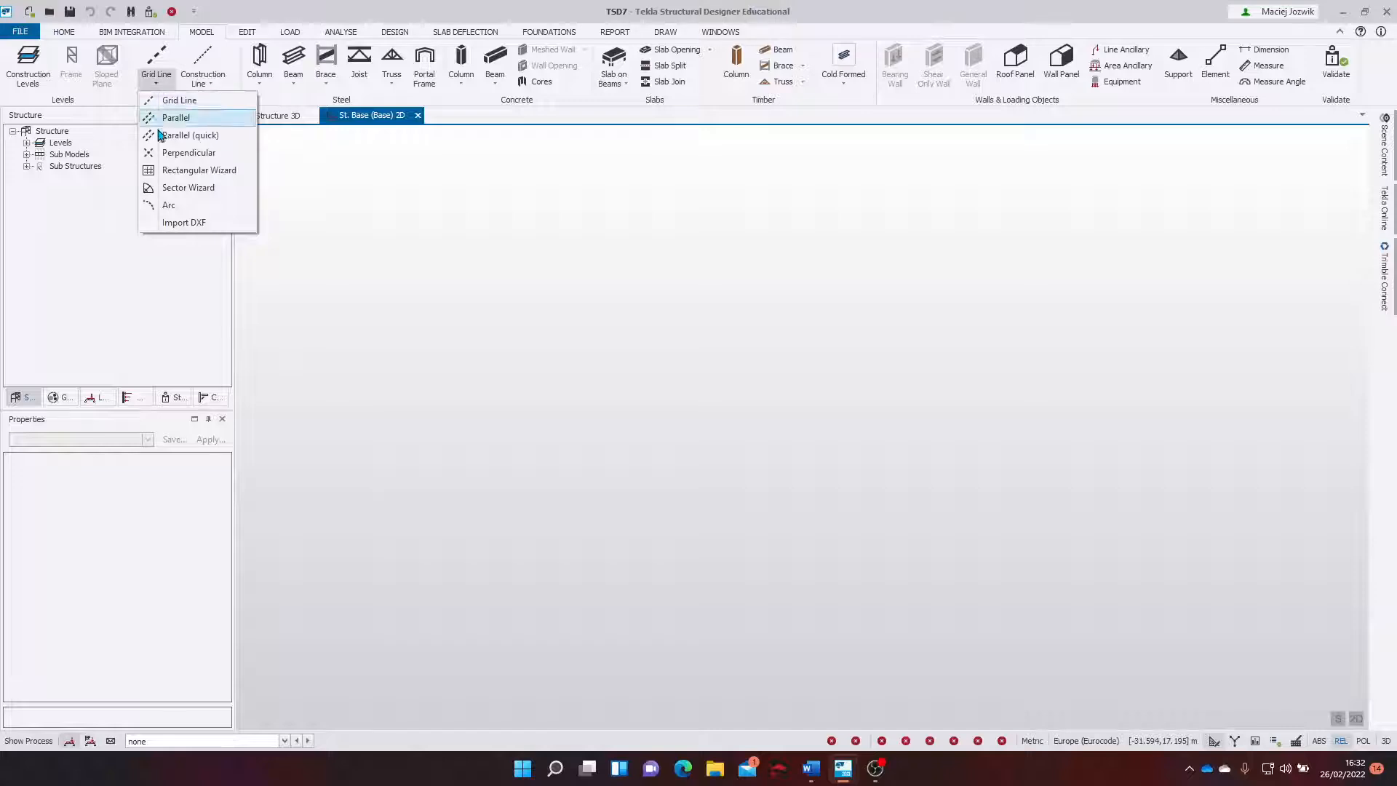
{"action": "left_click", "coordinate": [210, 171]}
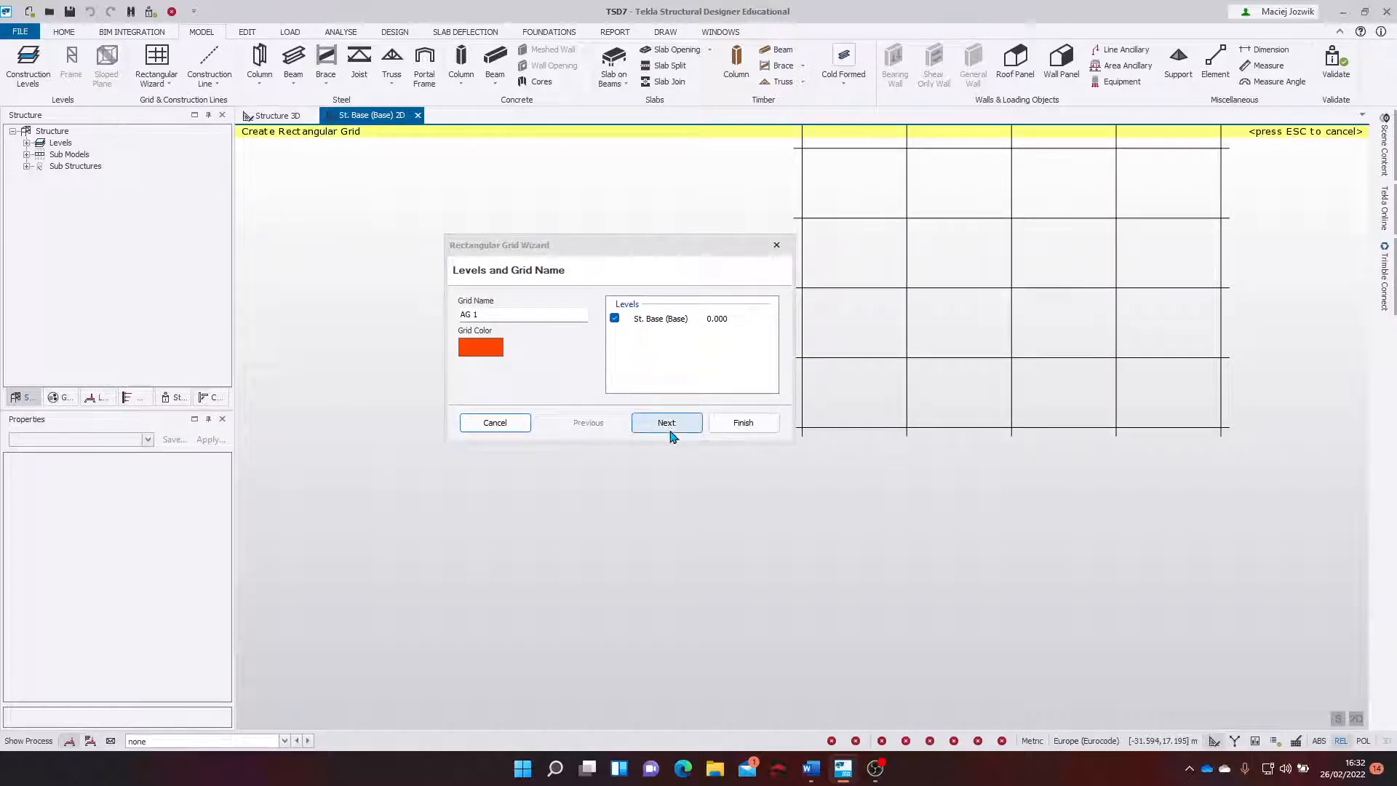
{"action": "left_click", "coordinate": [671, 427]}
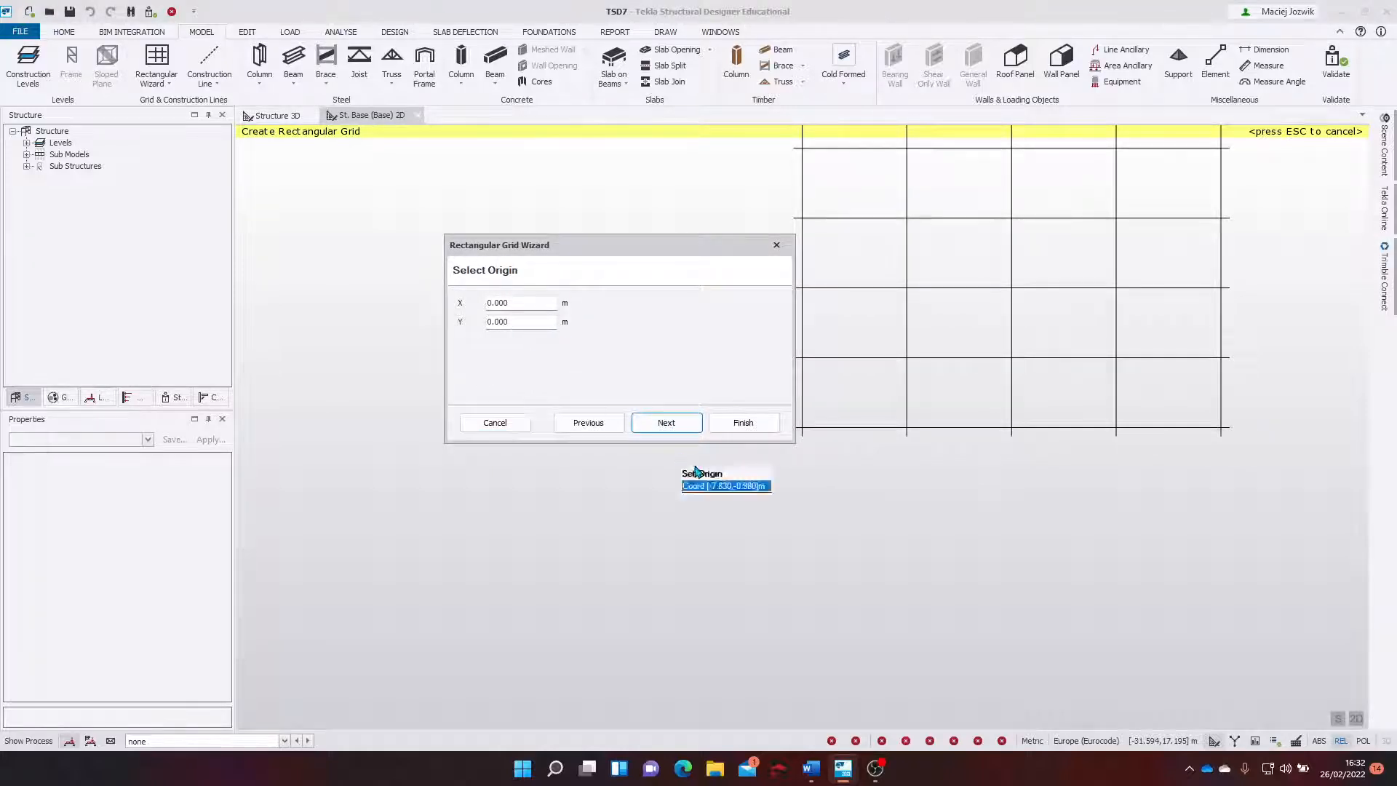
{"action": "left_click", "coordinate": [665, 421]}
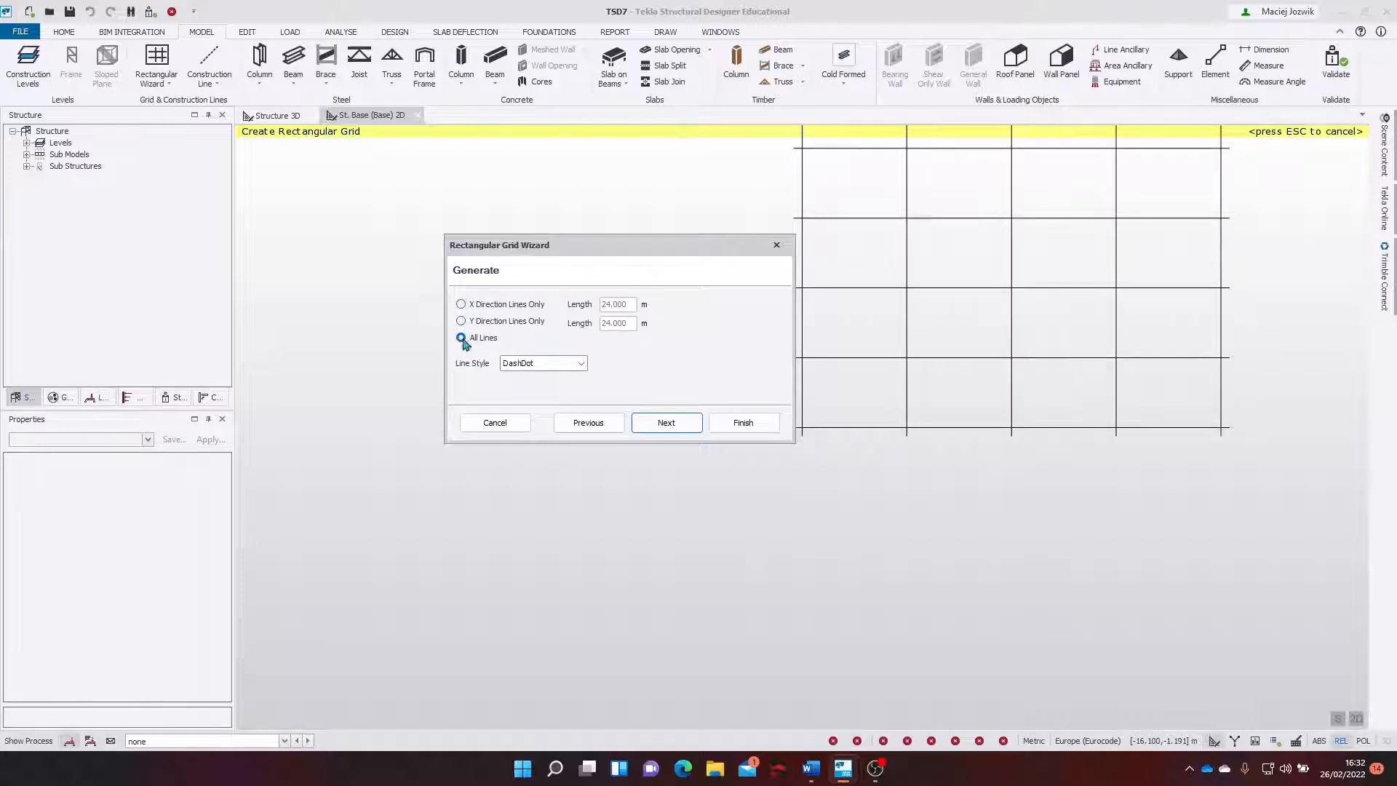
{"action": "left_click", "coordinate": [669, 424]}
Set the grid's X direction to 1 regular bay of 4.5 m with alphanumeric names.
{"action": "left_click", "coordinate": [587, 313]}
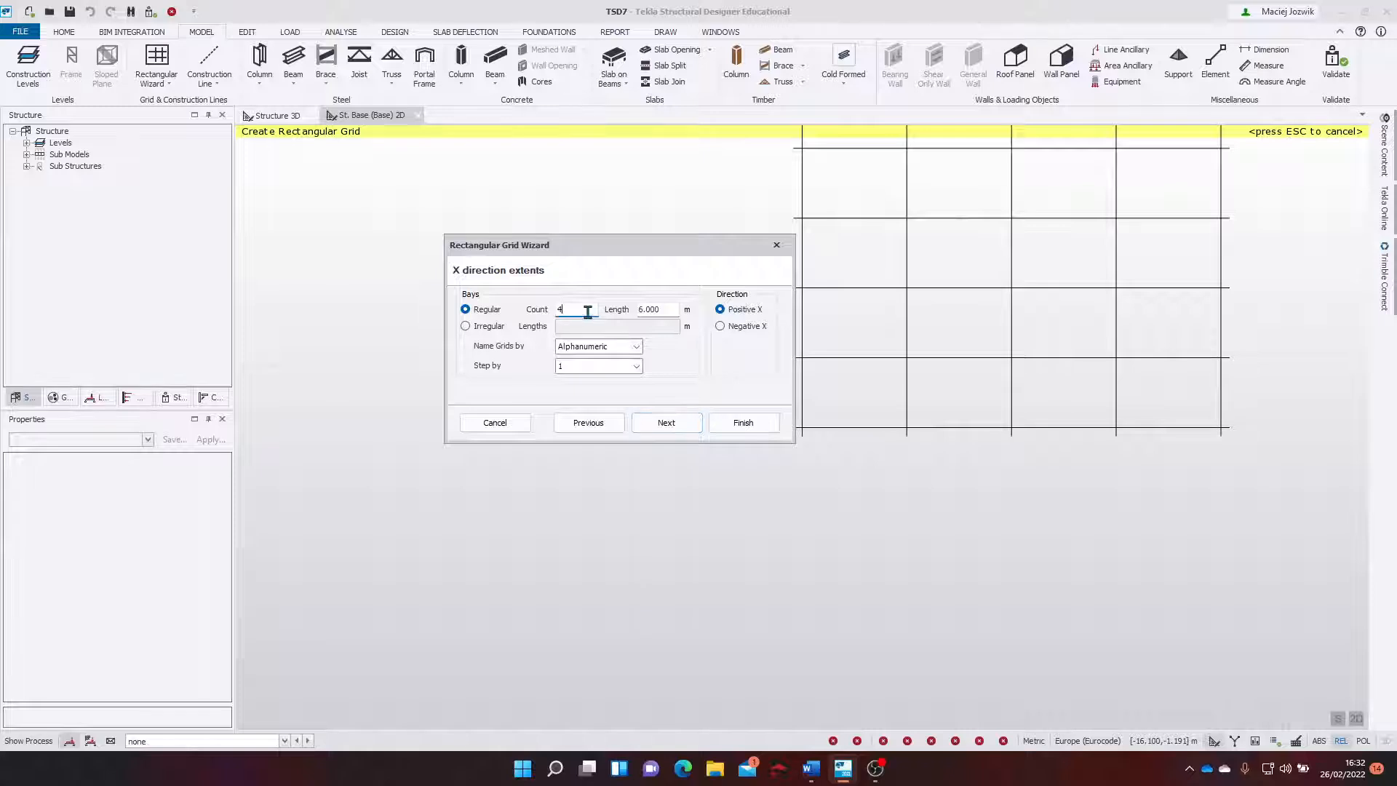
{"action": "key", "text": "BackSpace"}
{"action": "type", "text": "1"}
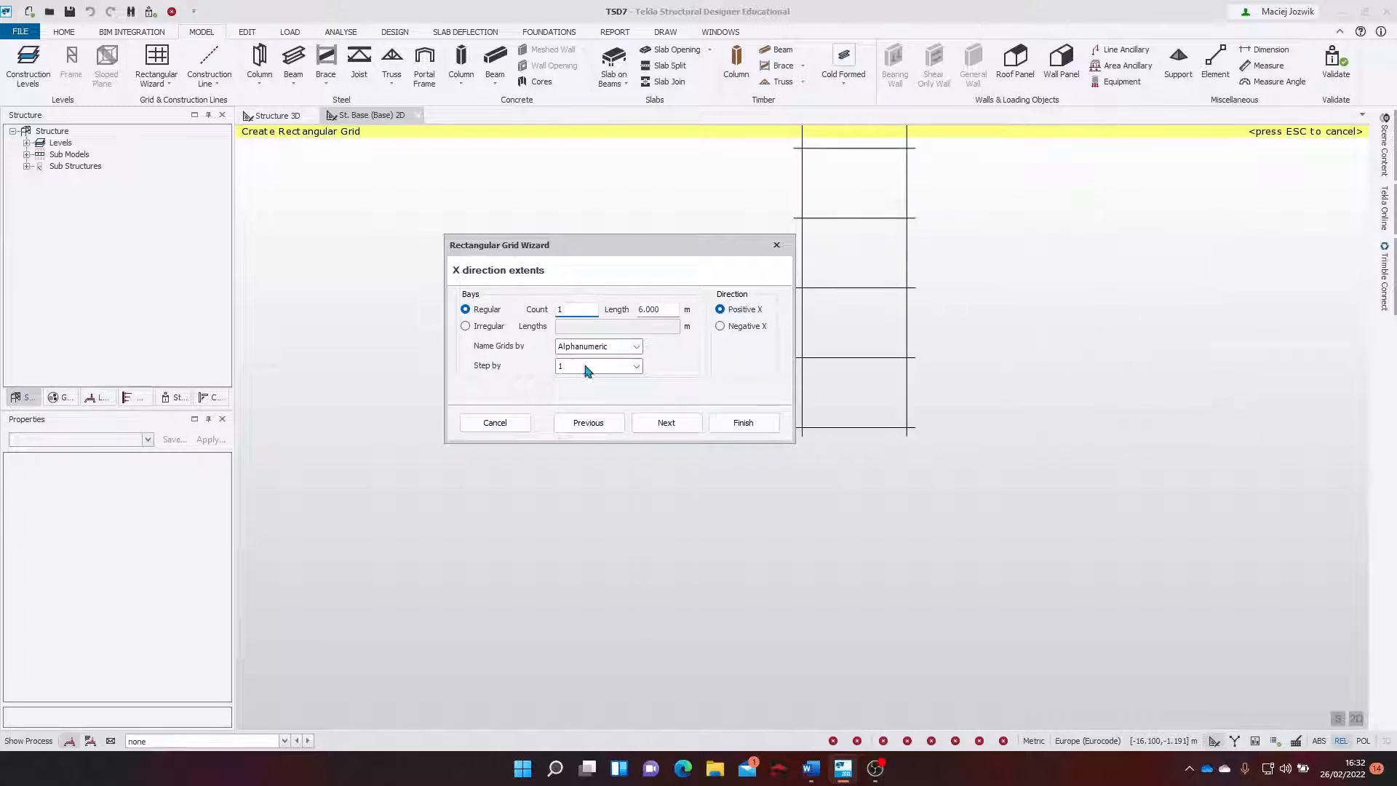
{"action": "double_click", "coordinate": [670, 309]}
{"action": "type", "text": "4.5"}
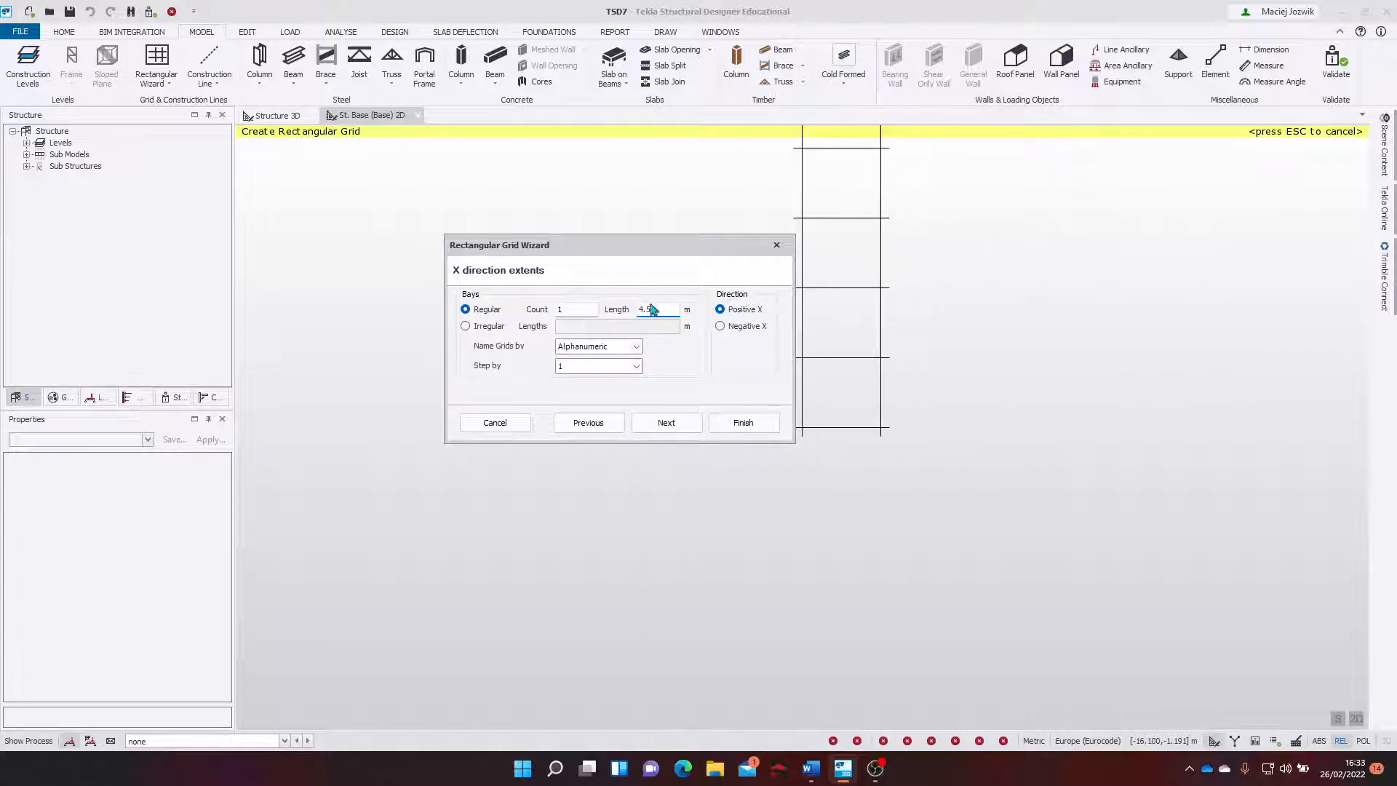
{"action": "left_click", "coordinate": [666, 423]}
Set the grid's Y direction to 5 regular bays of 2.74 m and finish the grid with 0° rotation.
{"action": "double_click", "coordinate": [571, 309]}
{"action": "double_click", "coordinate": [653, 309]}
{"action": "type", "text": "22.74"}
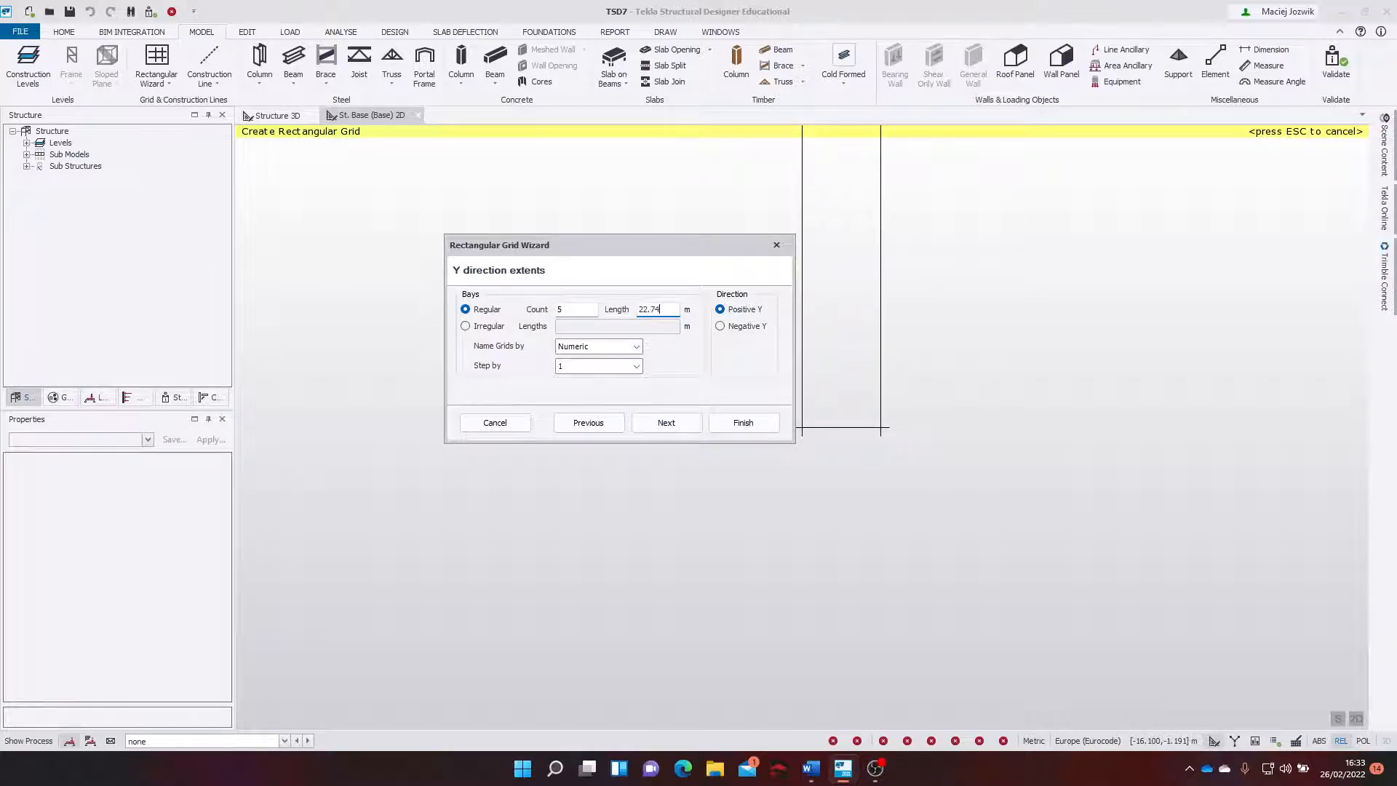
{"action": "key", "text": "BackSpace"}
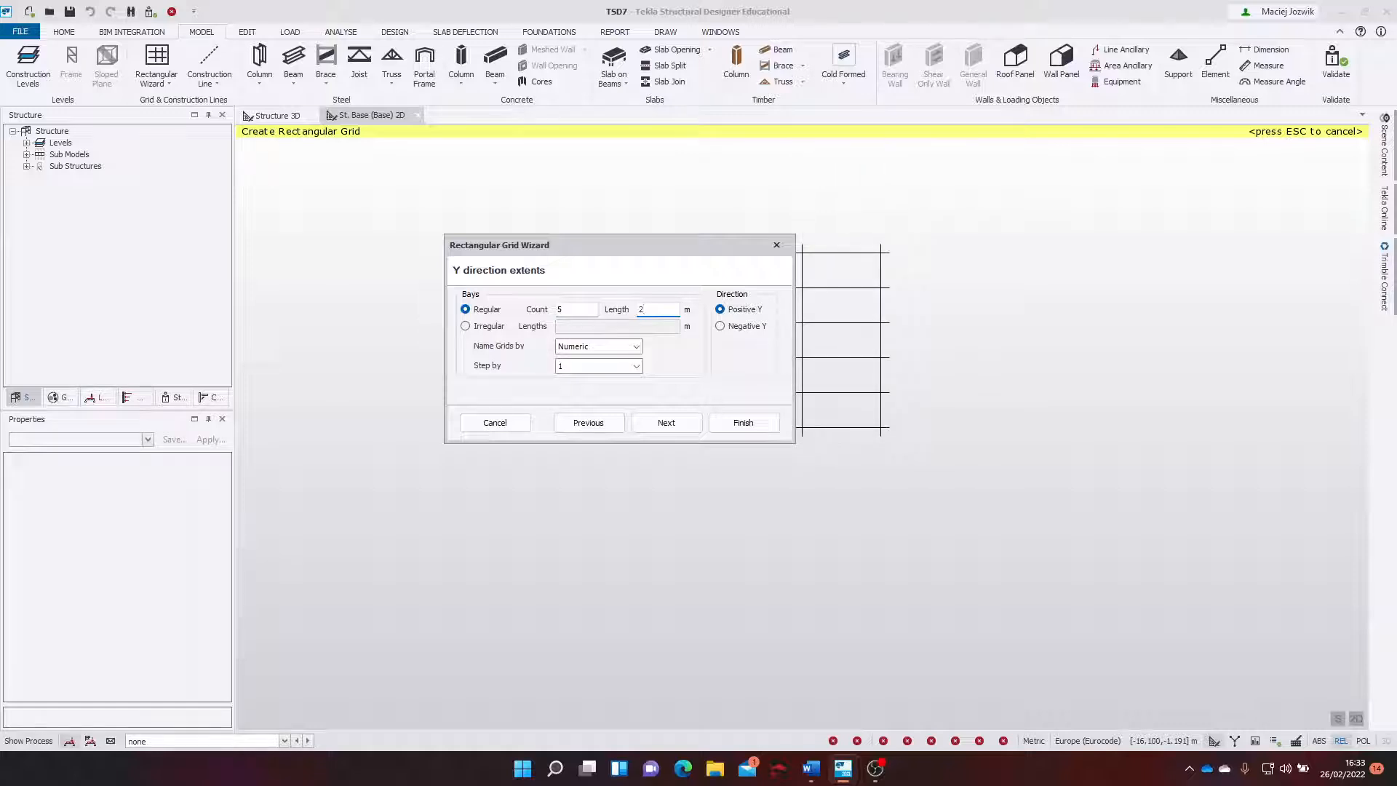
{"action": "type", "text": ".74"}
{"action": "left_click", "coordinate": [663, 424]}
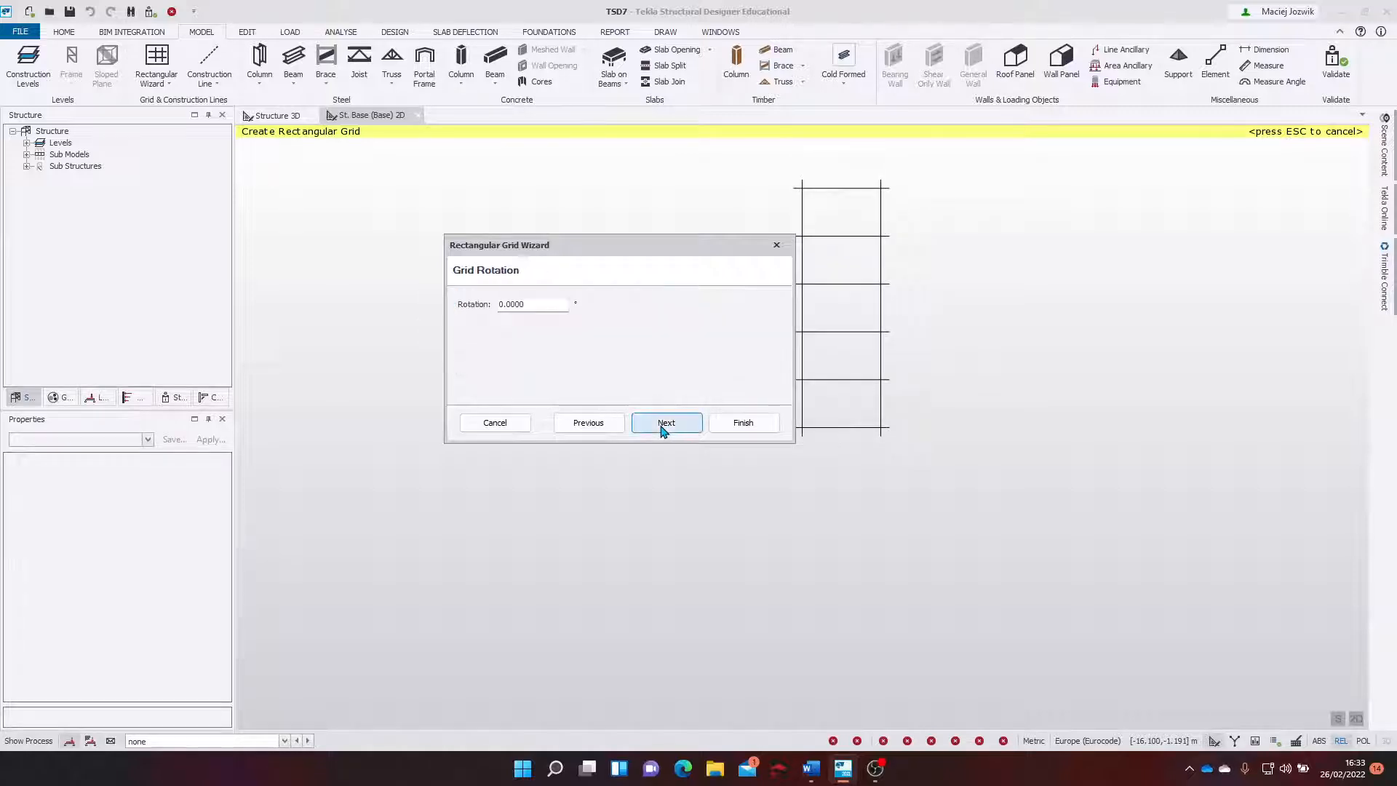
{"action": "left_click", "coordinate": [663, 424]}
{"action": "left_click", "coordinate": [726, 430]}
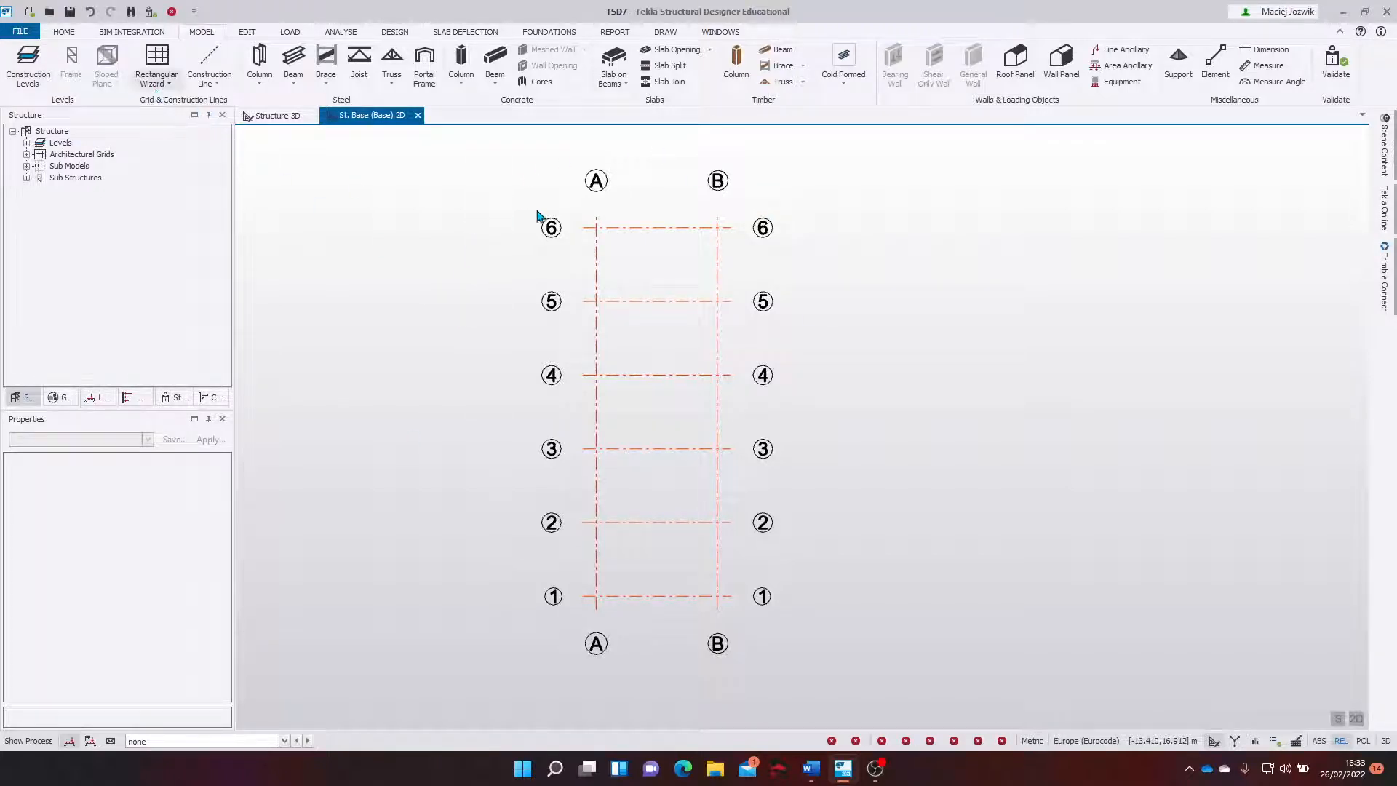
Insert two construction levels above the base, with spacings of 3 m for level 1 and 1 m for level 2.
{"action": "left_click", "coordinate": [28, 62]}
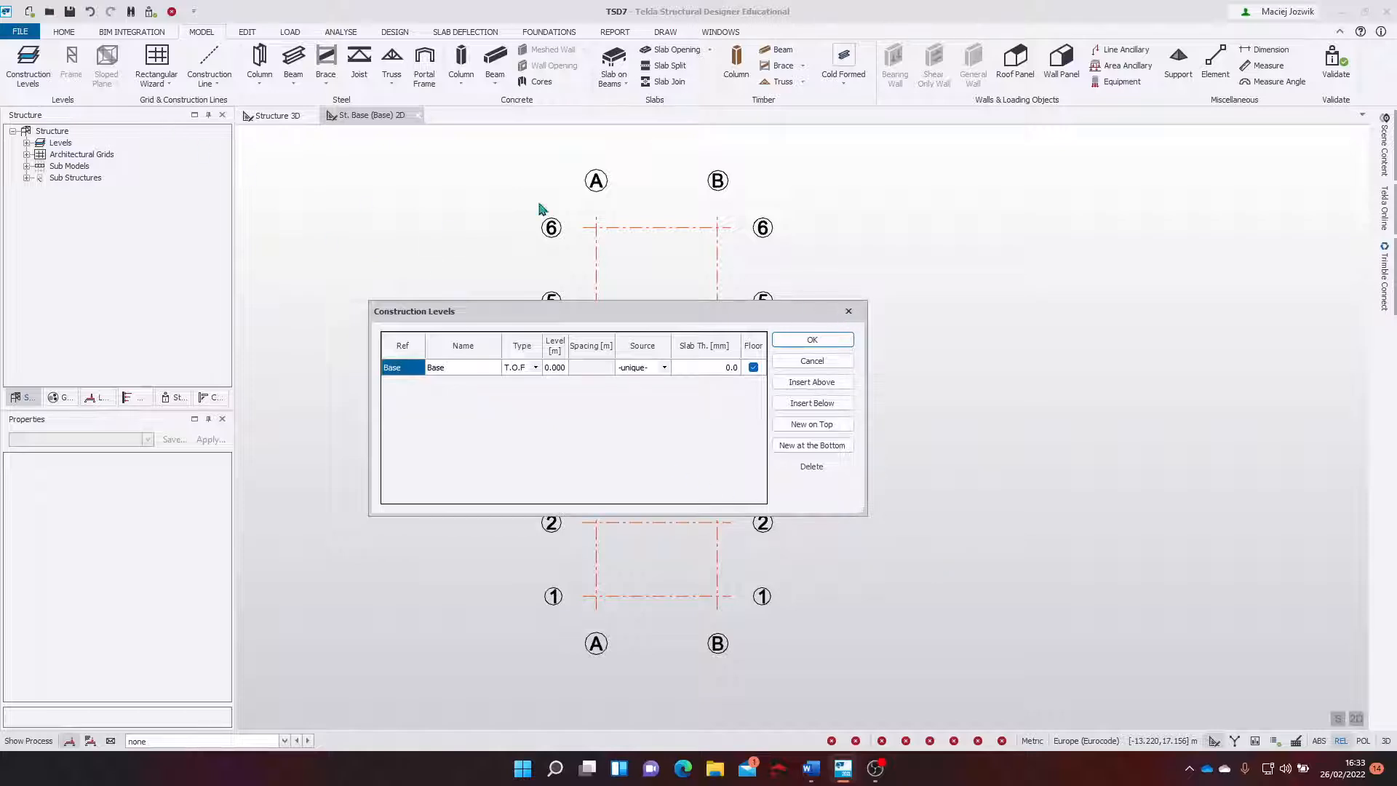
{"action": "left_click", "coordinate": [848, 311]}
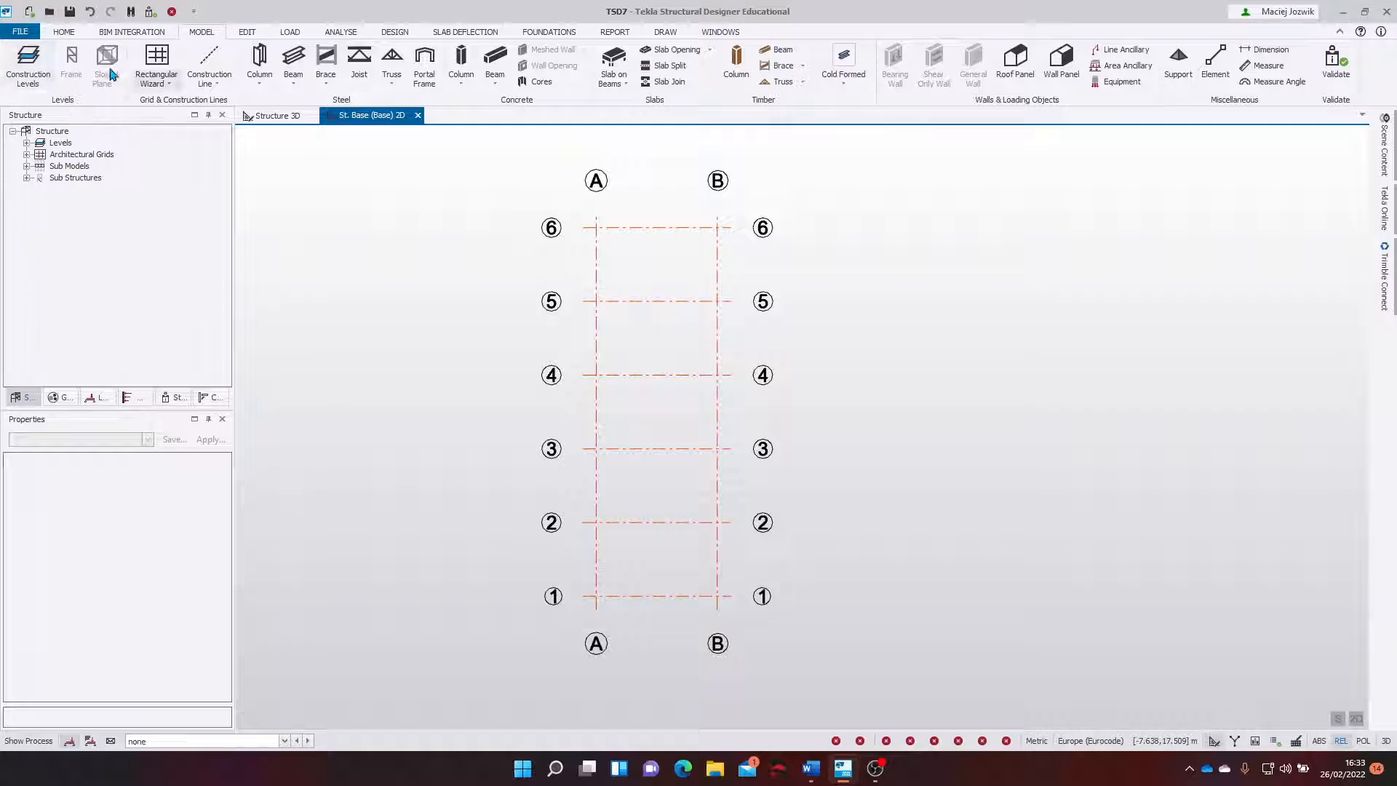
{"action": "left_click", "coordinate": [28, 80]}
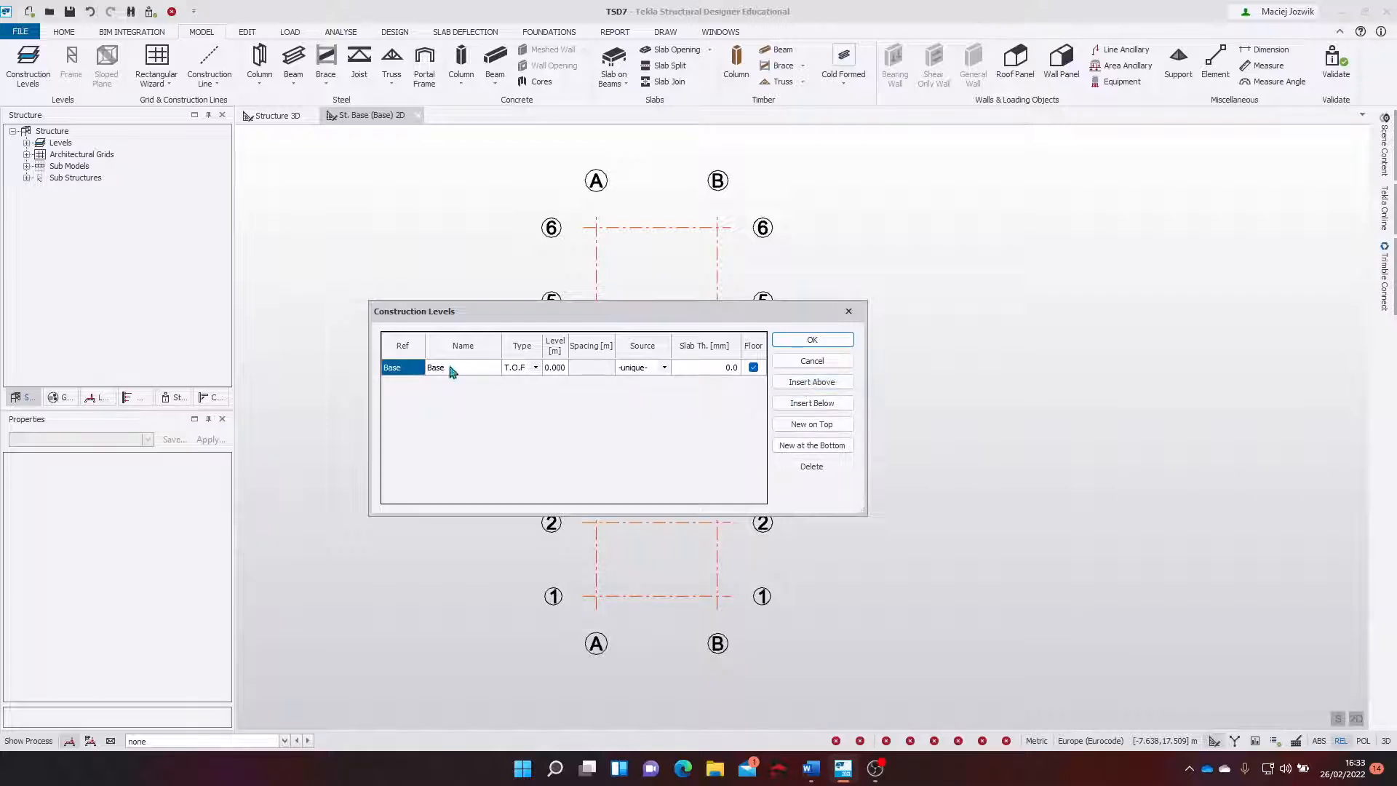
{"action": "left_click", "coordinate": [832, 384]}
{"action": "left_click", "coordinate": [829, 384]}
{"action": "left_click", "coordinate": [604, 383]}
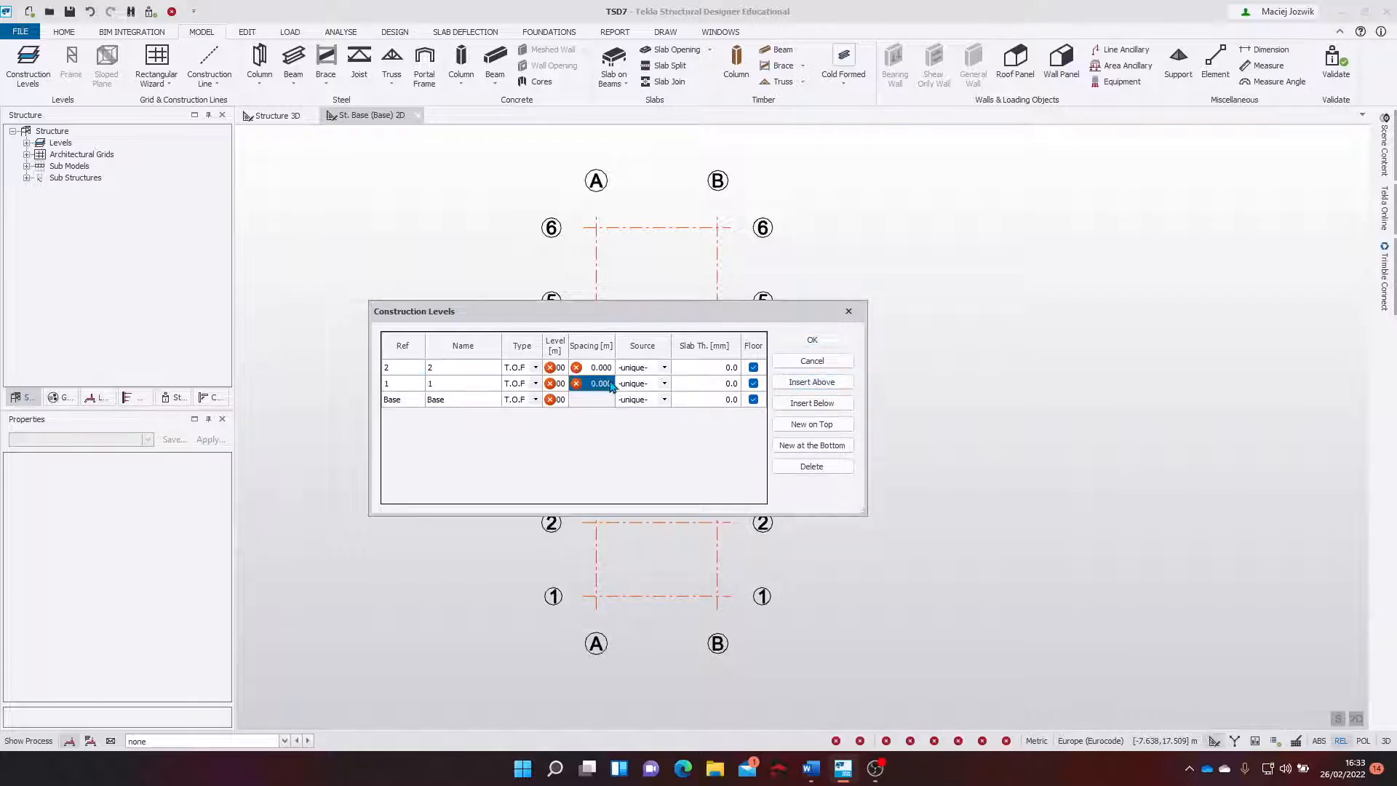
{"action": "type", "text": "3"}
{"action": "left_click", "coordinate": [603, 366]}
{"action": "type", "text": "1"}
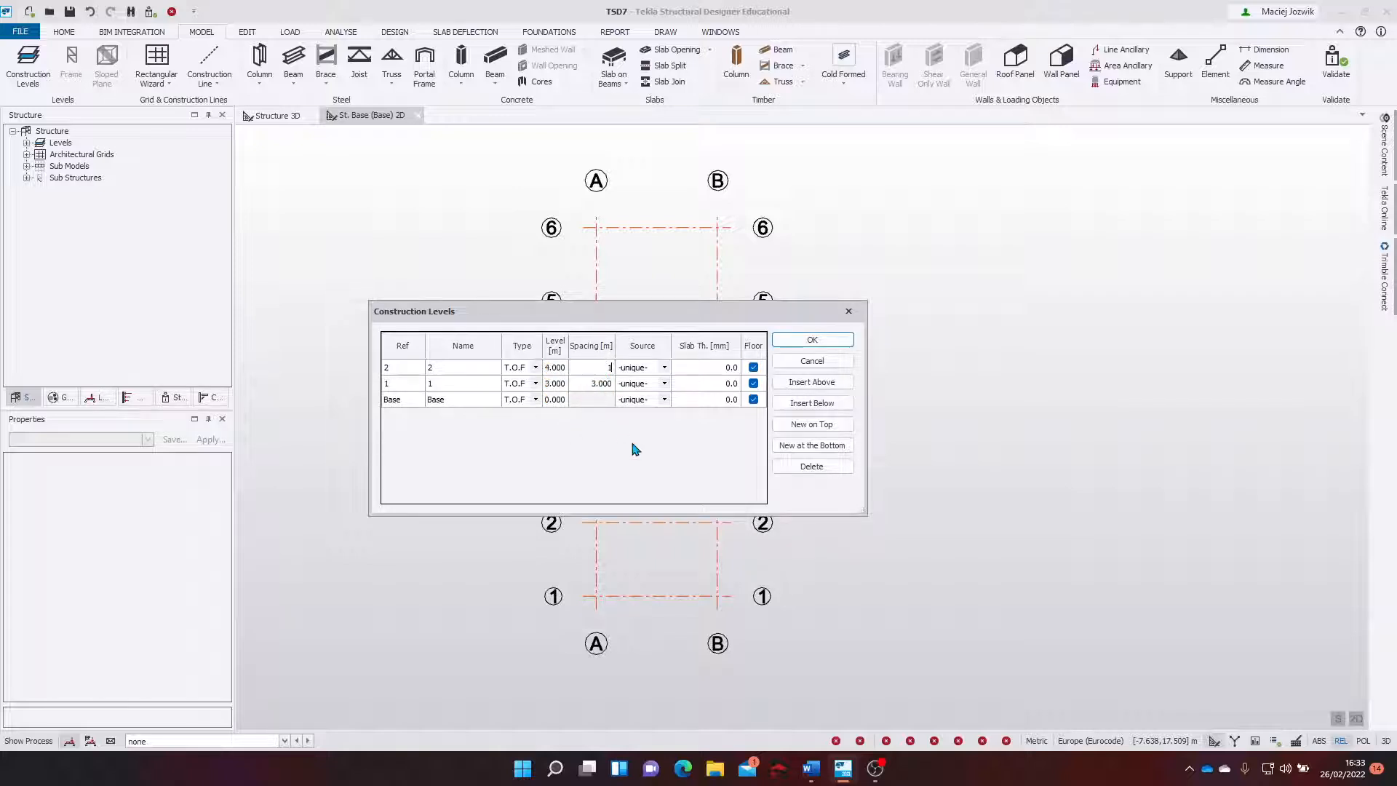
{"action": "key", "text": "Return"}
Set construction levels 1 and 2 to type T.O.S, keep Base as T.O.F, and accept the levels.
{"action": "left_click", "coordinate": [536, 400]}
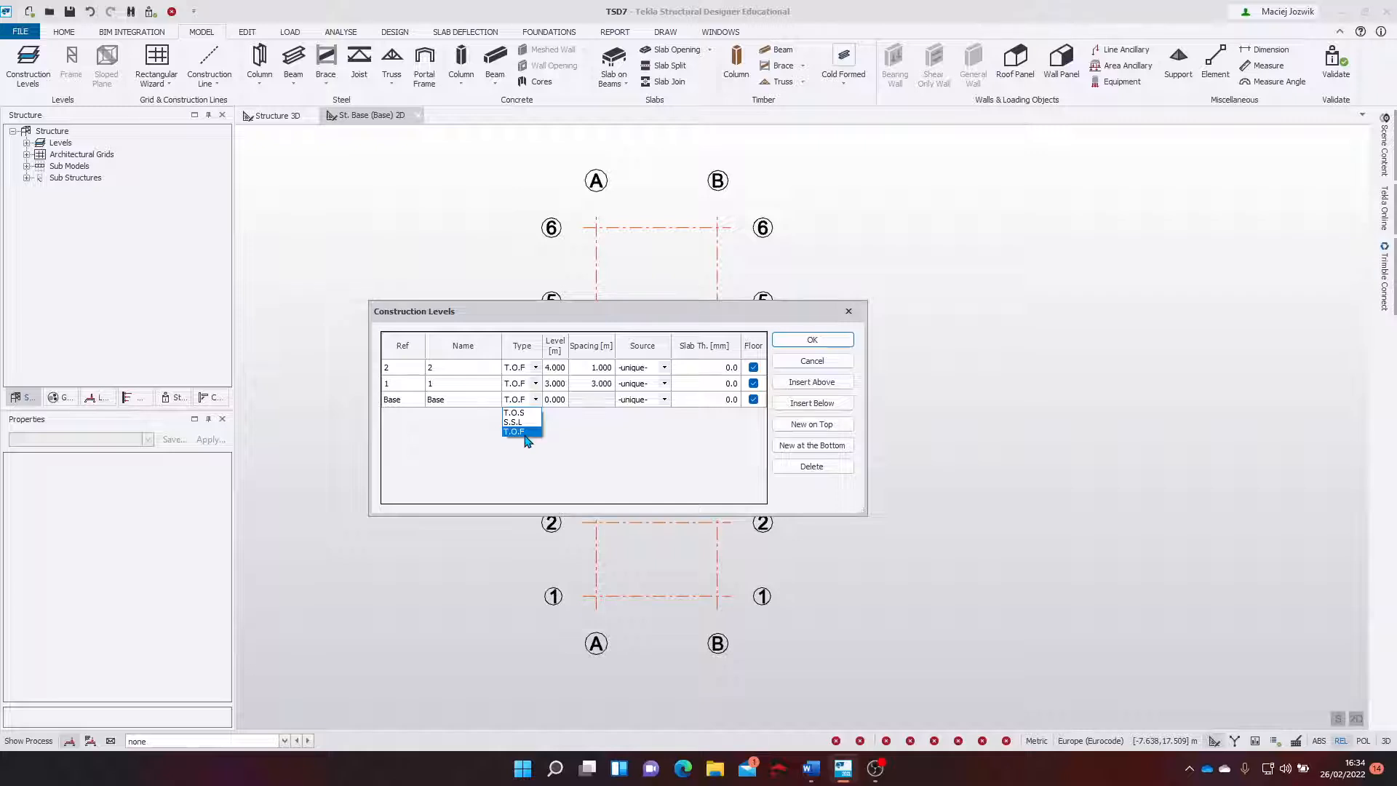
{"action": "left_click", "coordinate": [584, 462]}
{"action": "left_click", "coordinate": [535, 400]}
{"action": "left_click", "coordinate": [535, 400]}
{"action": "left_click", "coordinate": [534, 400]}
{"action": "left_click", "coordinate": [526, 435]}
{"action": "left_click", "coordinate": [537, 383]}
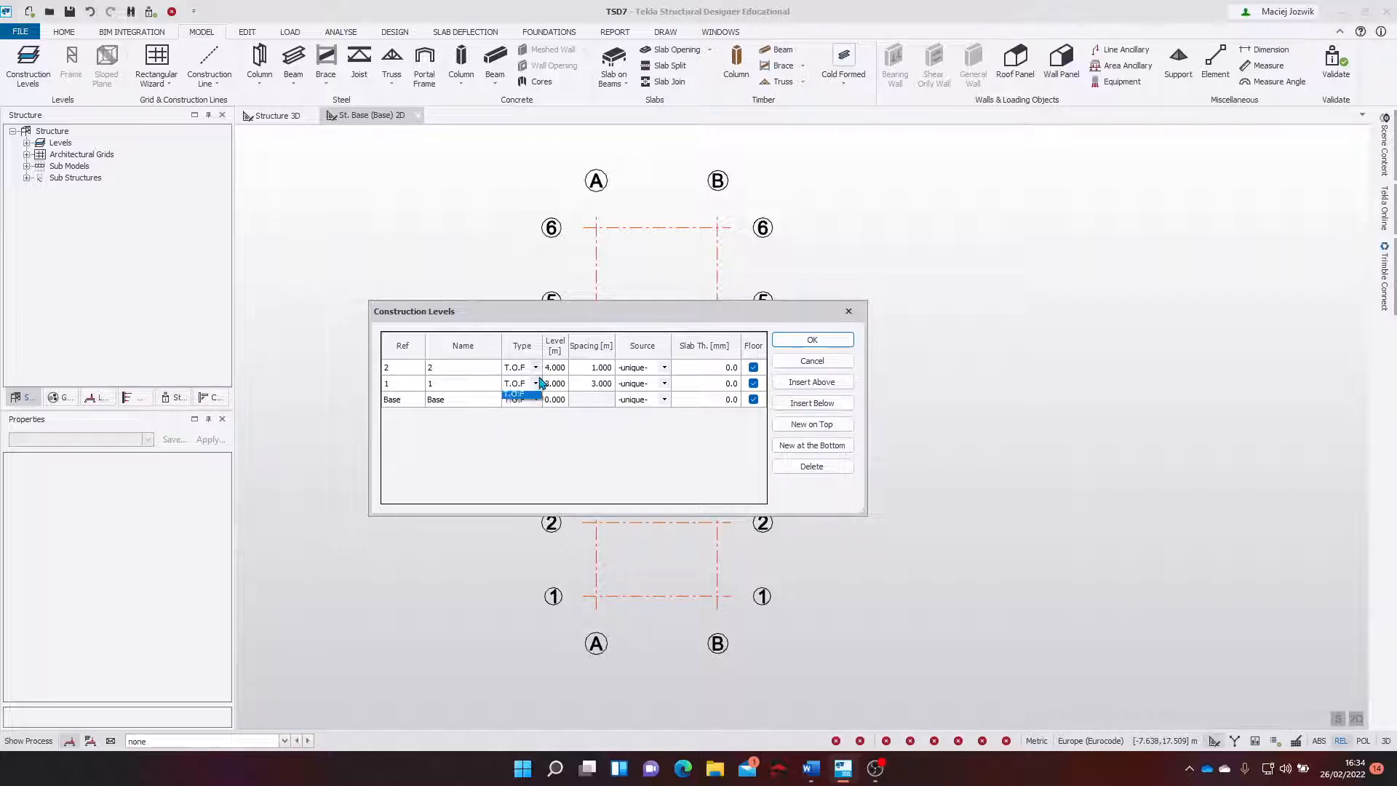
{"action": "left_click", "coordinate": [523, 397]}
{"action": "left_click", "coordinate": [536, 367]}
{"action": "left_click", "coordinate": [523, 382]}
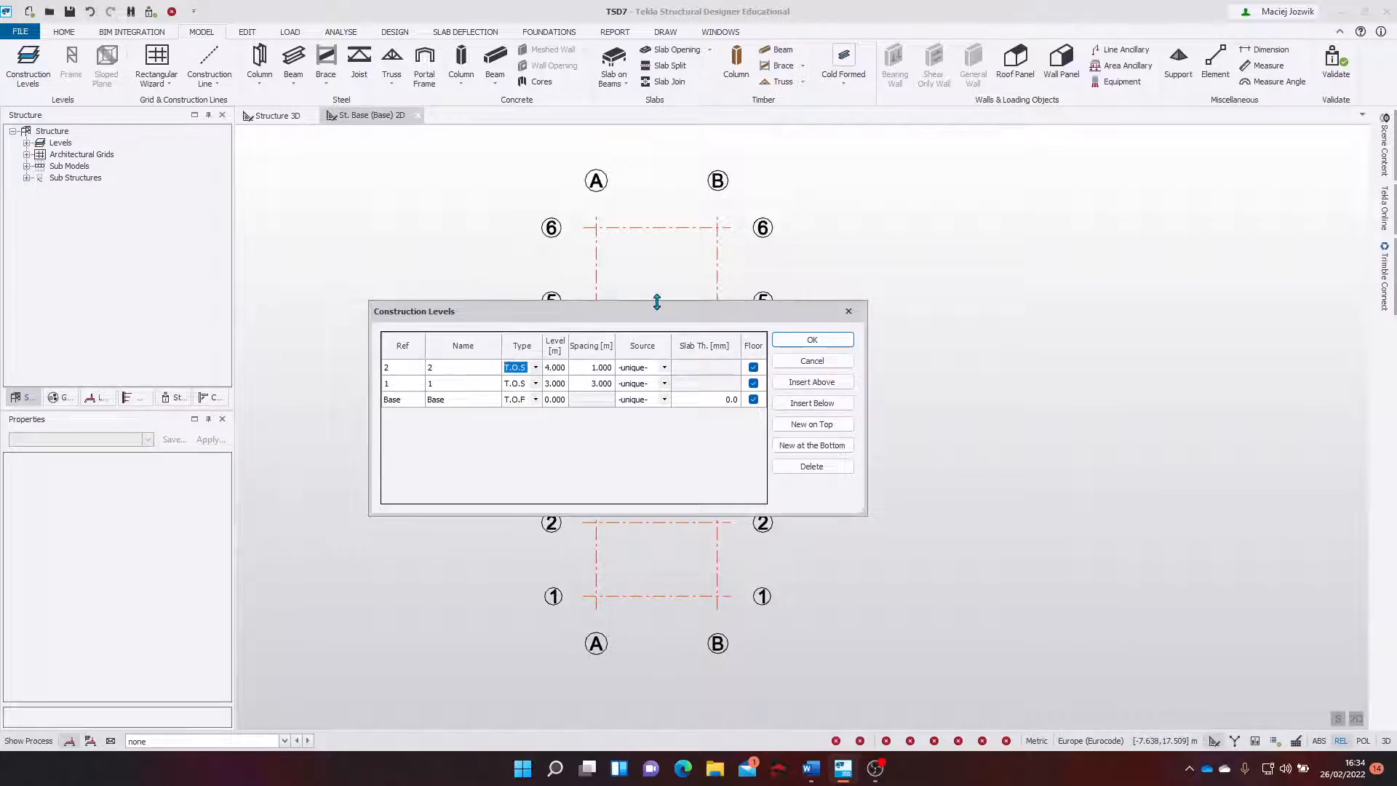
{"action": "left_click_drag", "start_coordinate": [667, 323], "coordinate": [703, 315]}
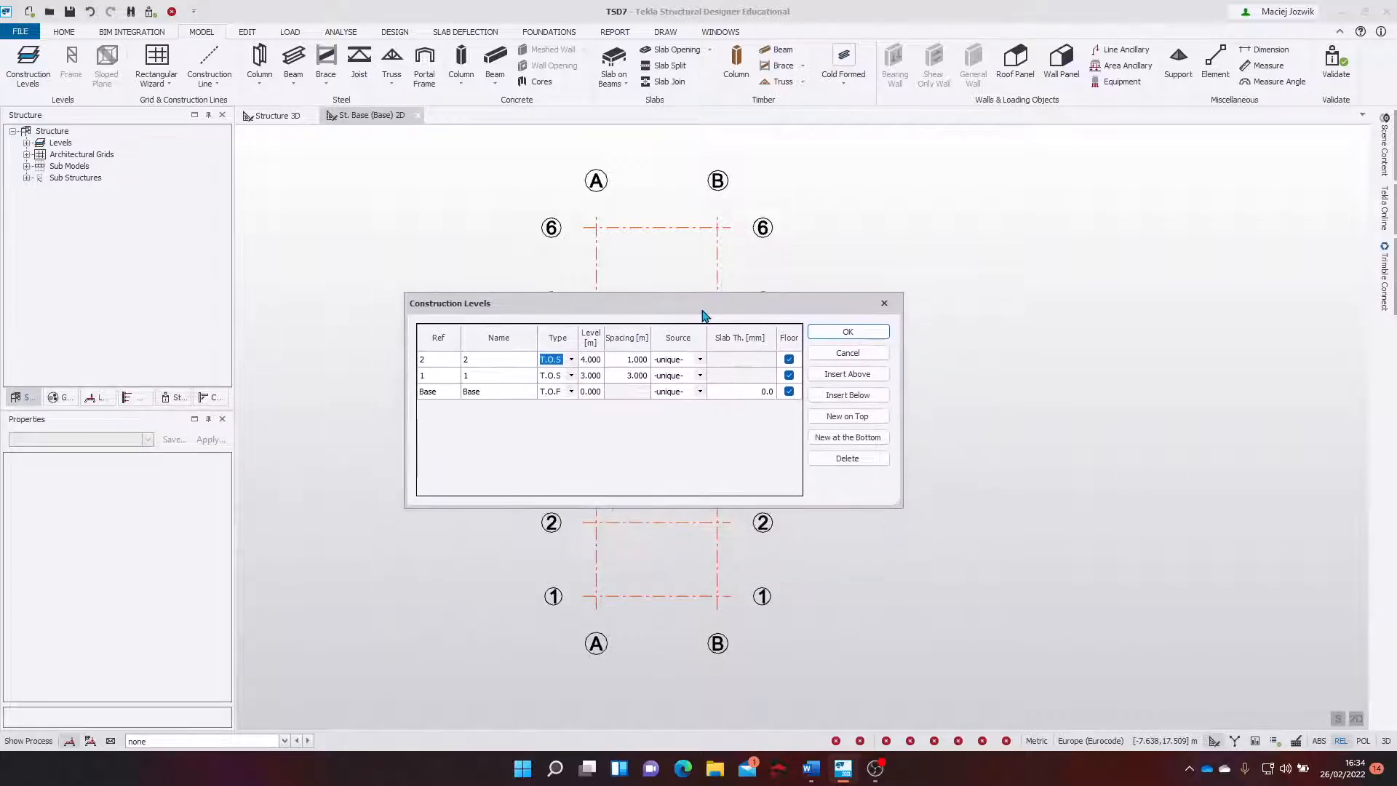
{"action": "left_click", "coordinate": [833, 336]}
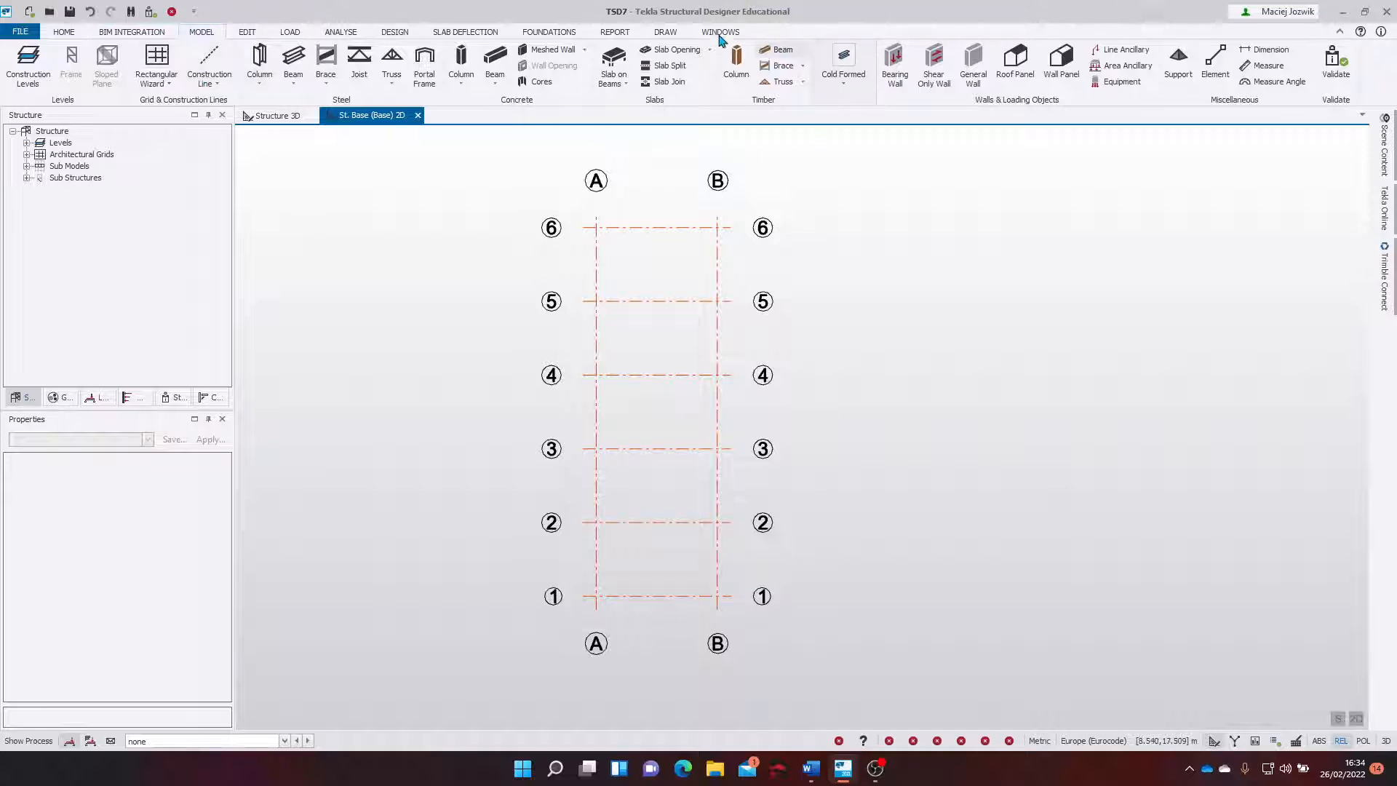
Examine the project's structure, groups, loading, wind, status and connections trees, returning to the structure tree.
{"action": "left_click", "coordinate": [736, 61]}
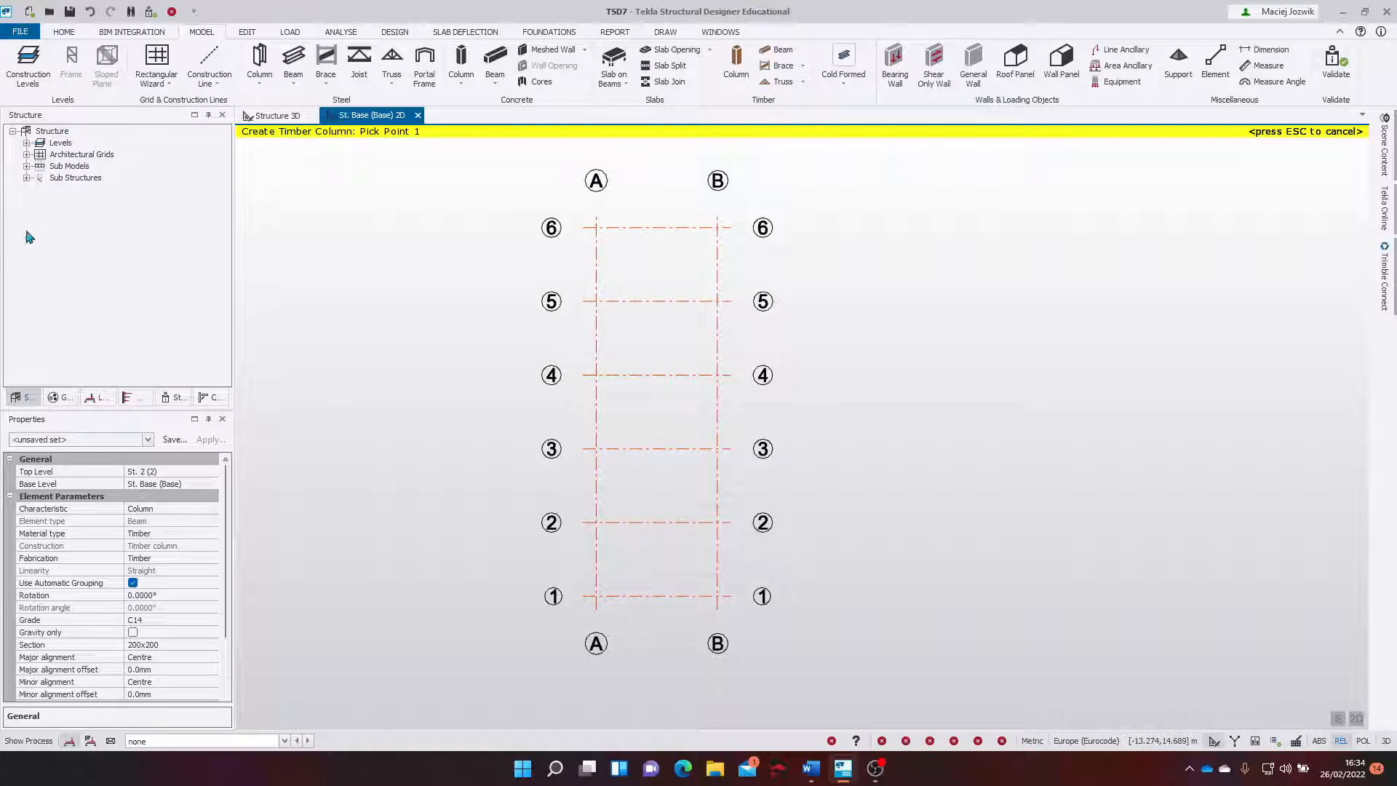
{"action": "left_click", "coordinate": [40, 398]}
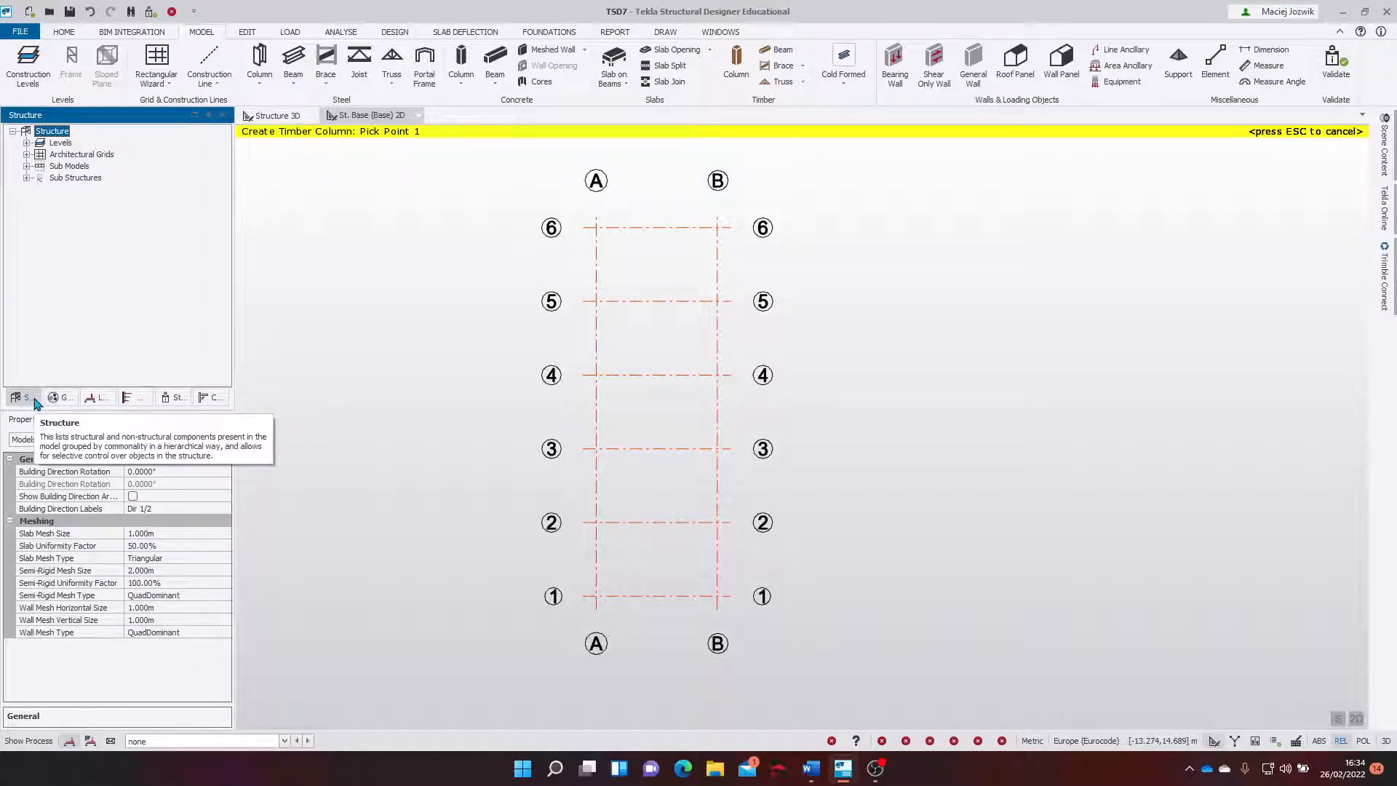
{"action": "left_click", "coordinate": [57, 399]}
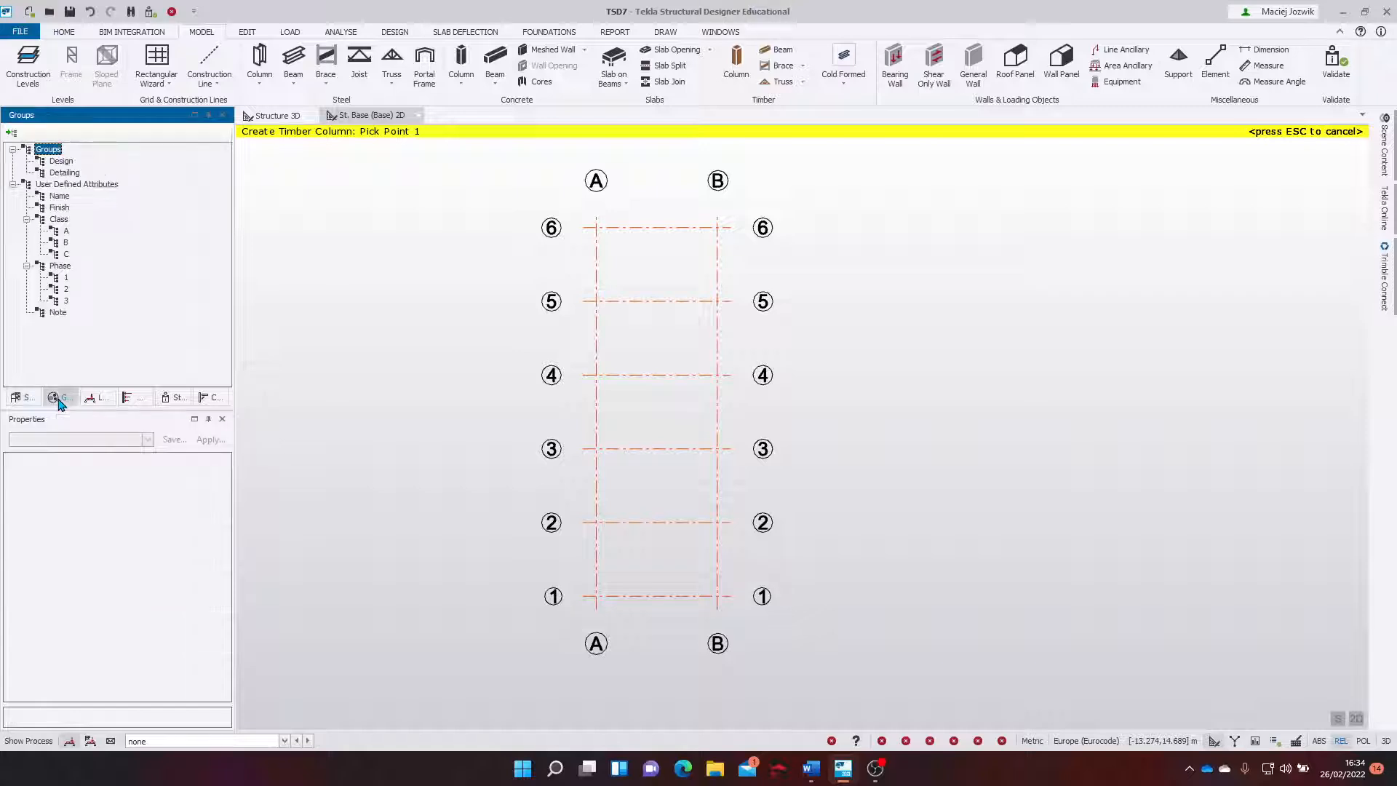
{"action": "left_click", "coordinate": [103, 397]}
{"action": "left_click", "coordinate": [143, 398]}
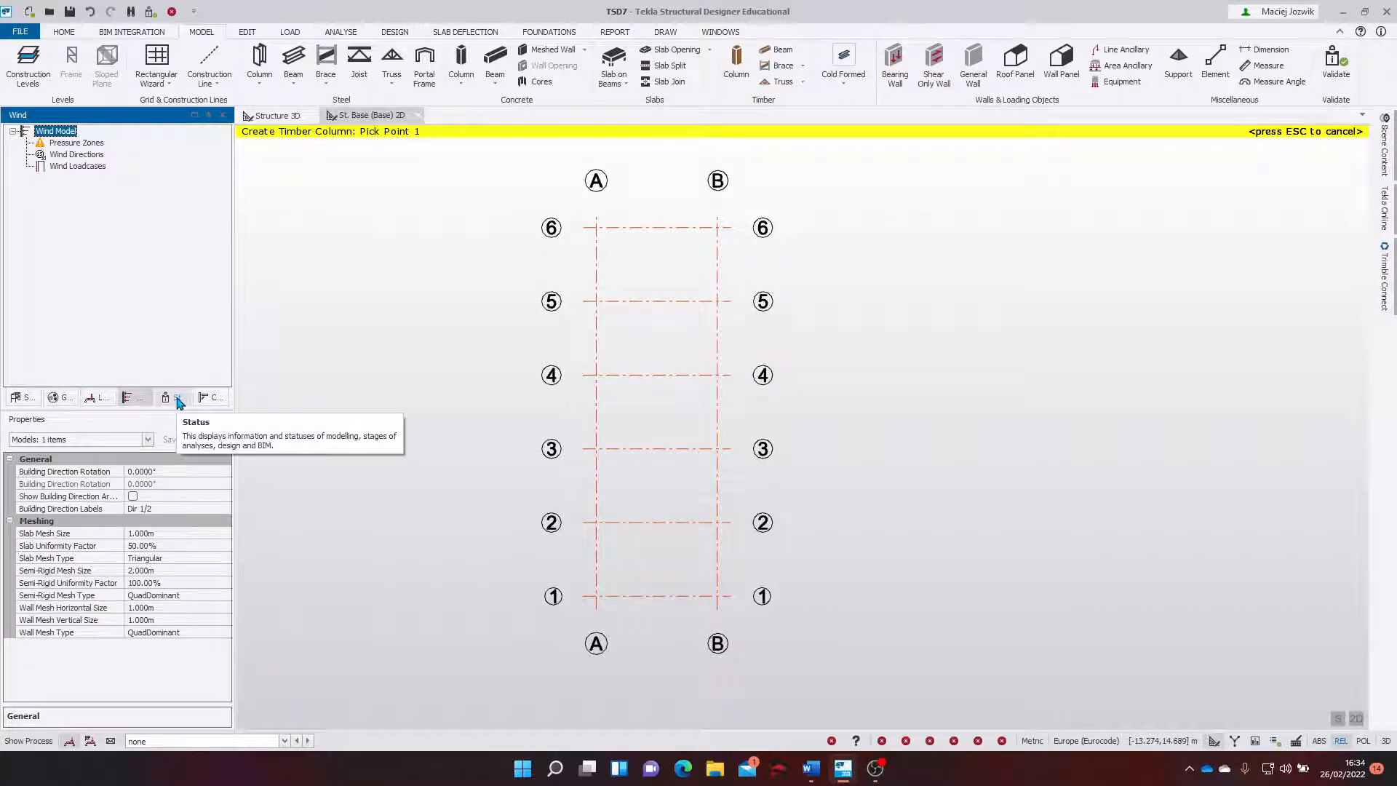
{"action": "left_click", "coordinate": [177, 398]}
{"action": "left_click", "coordinate": [138, 398]}
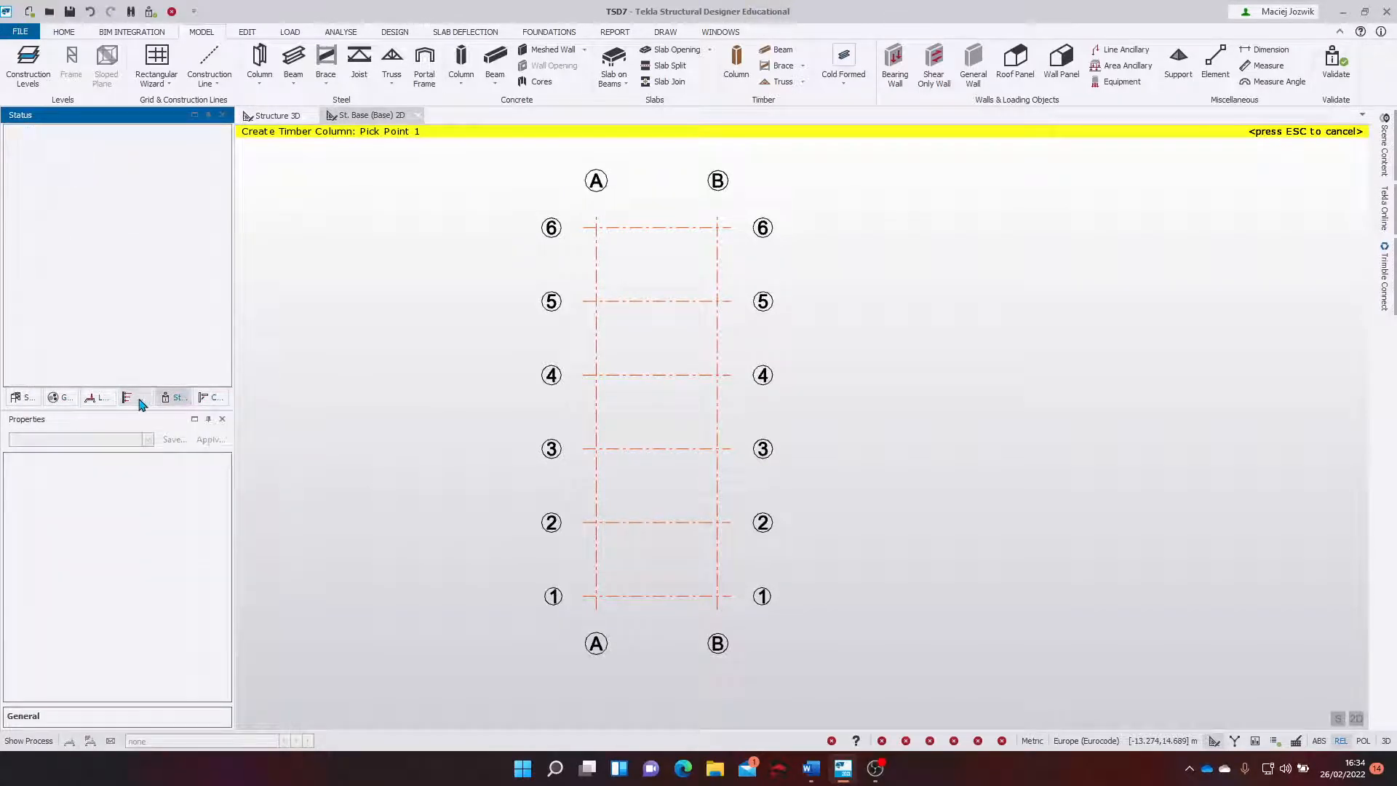
{"action": "left_click", "coordinate": [178, 397]}
{"action": "left_click", "coordinate": [211, 398]}
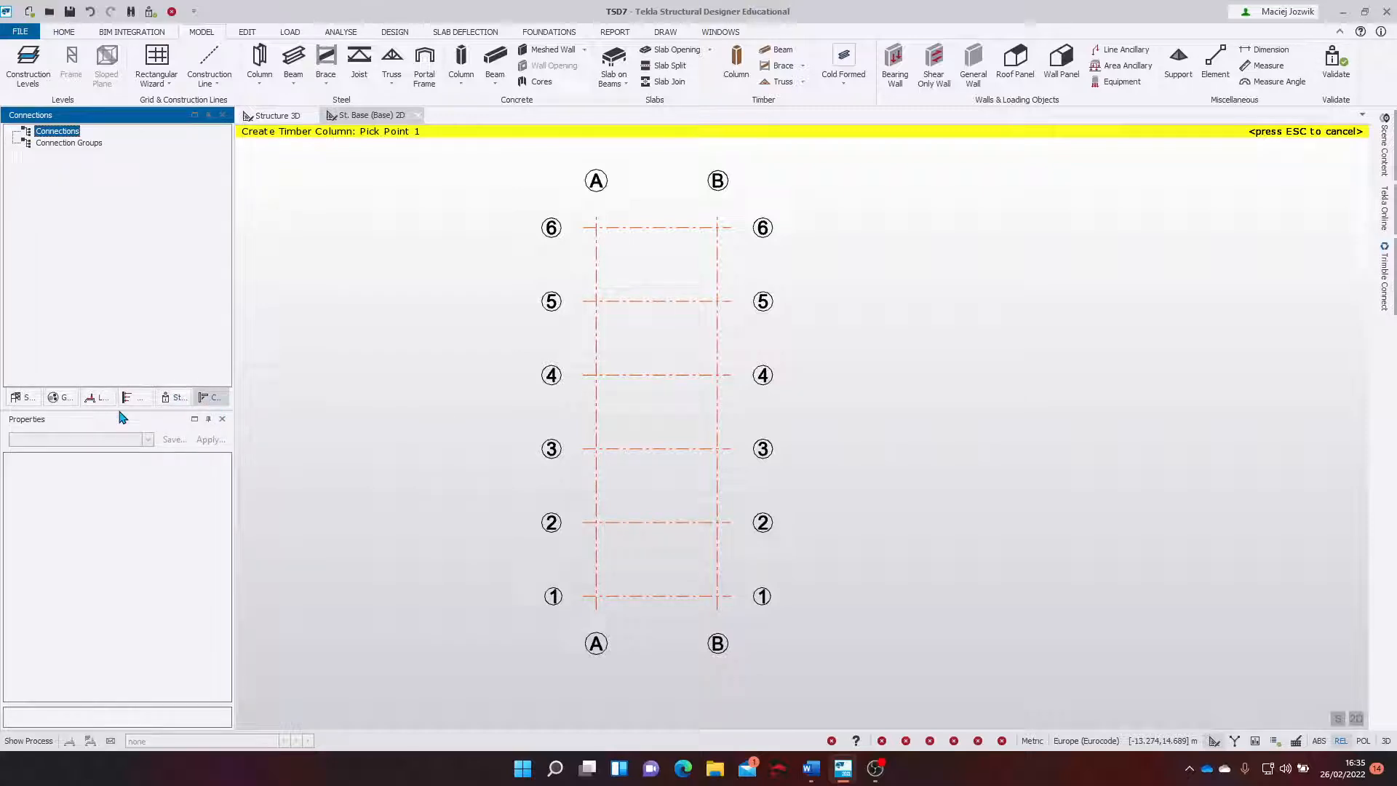
{"action": "left_click", "coordinate": [27, 398]}
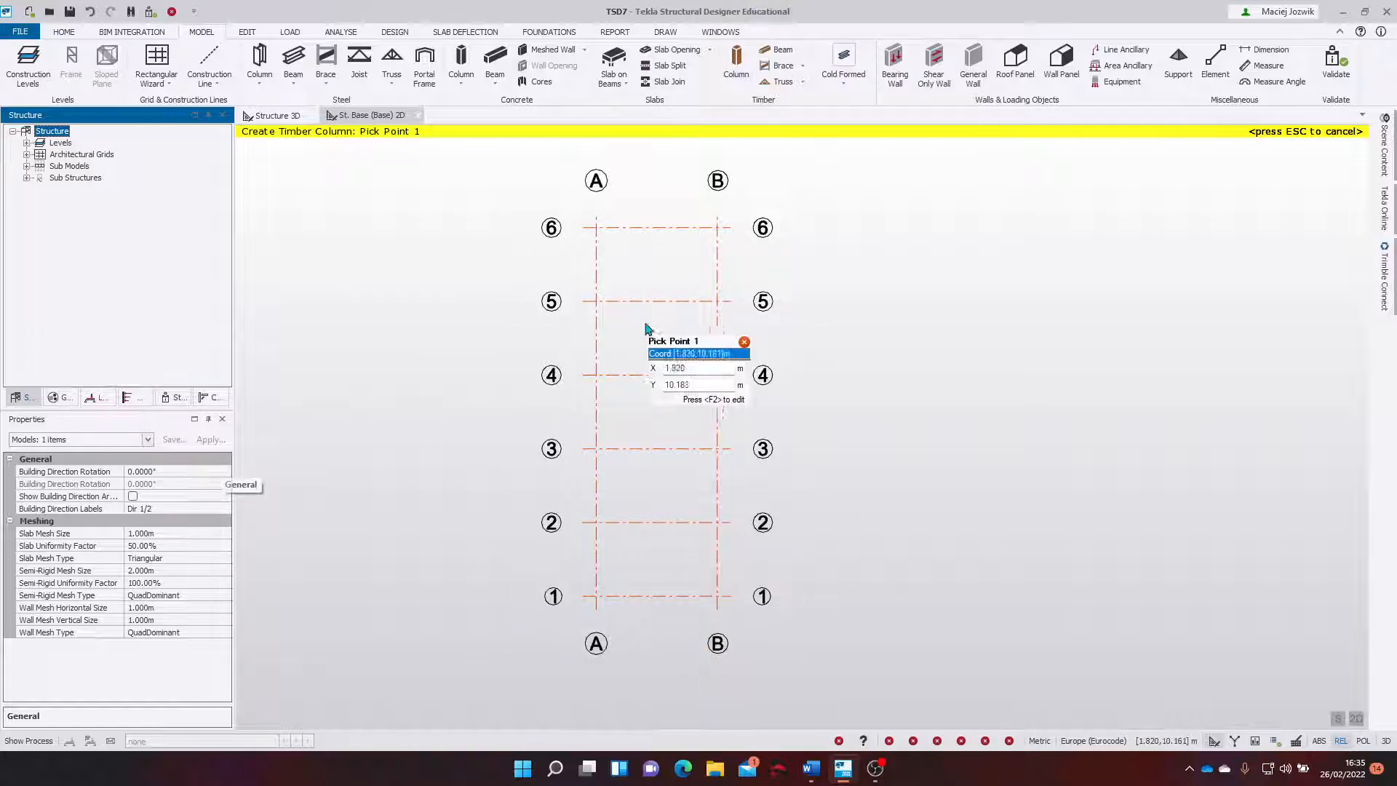
Start a timber column and set its top level to St. 1 (1).
{"action": "left_click", "coordinate": [740, 66]}
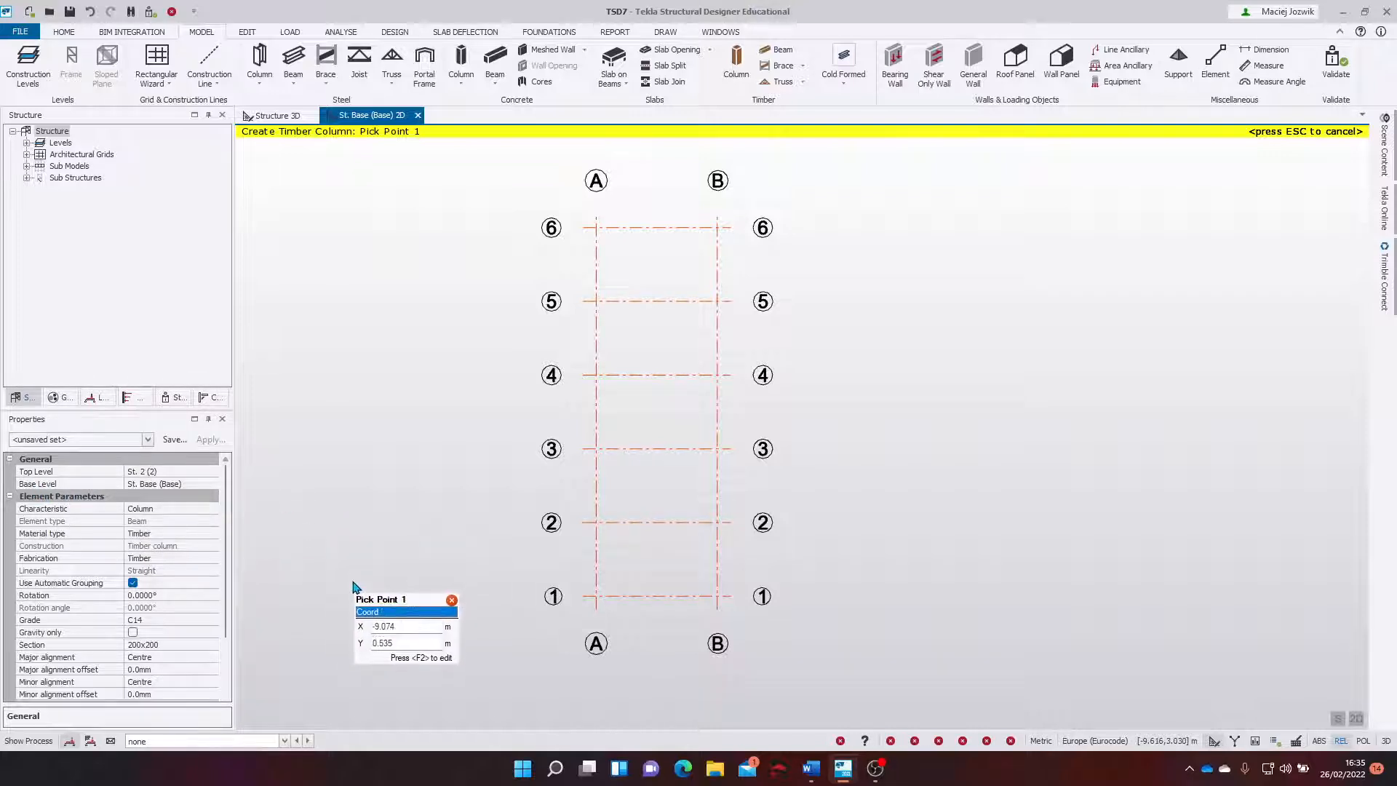
{"action": "left_click", "coordinate": [200, 484]}
{"action": "left_click", "coordinate": [211, 471]}
{"action": "left_click", "coordinate": [211, 472]}
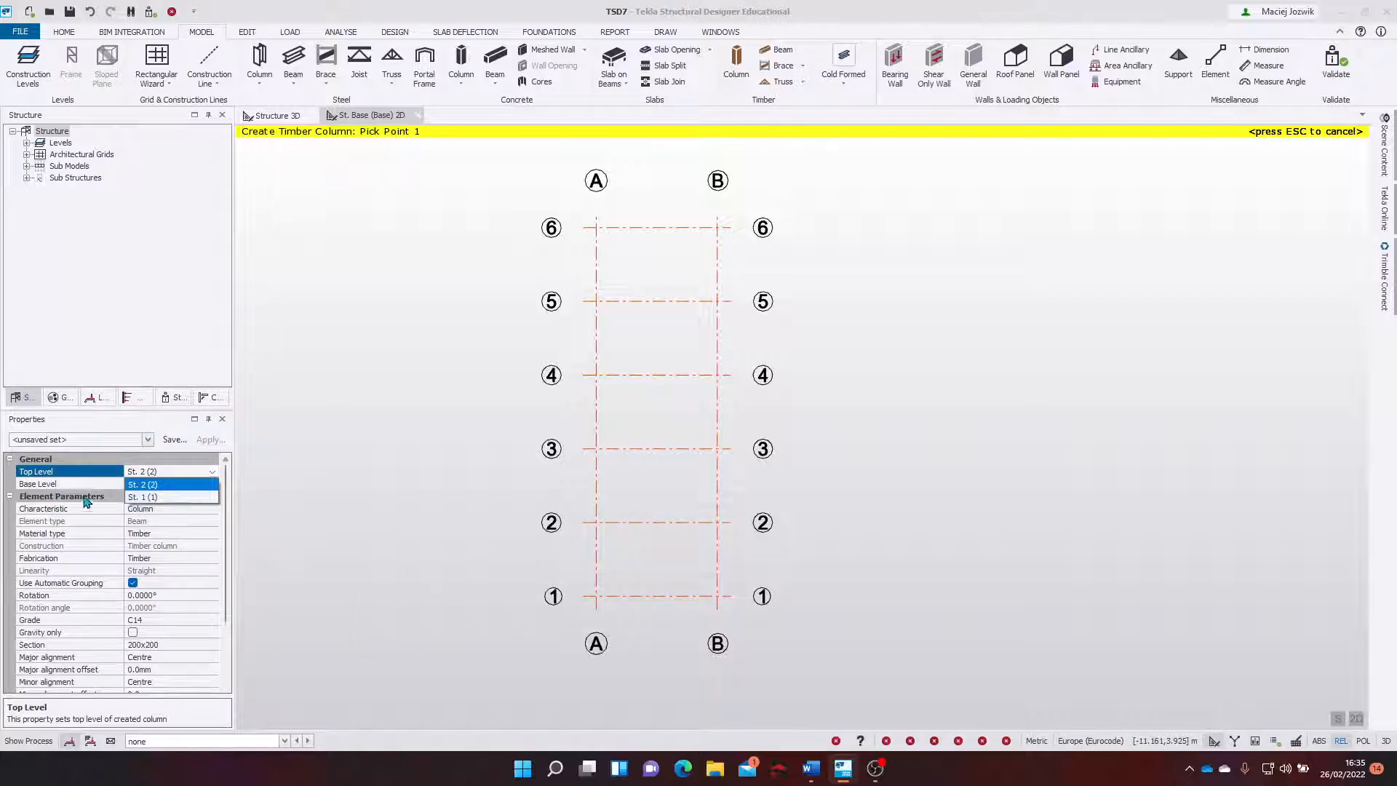
{"action": "left_click", "coordinate": [155, 498]}
Set the grade of the new timber column to C24.
{"action": "scroll", "coordinate": [161, 552], "scroll_direction": "down", "scroll_amount": 1}
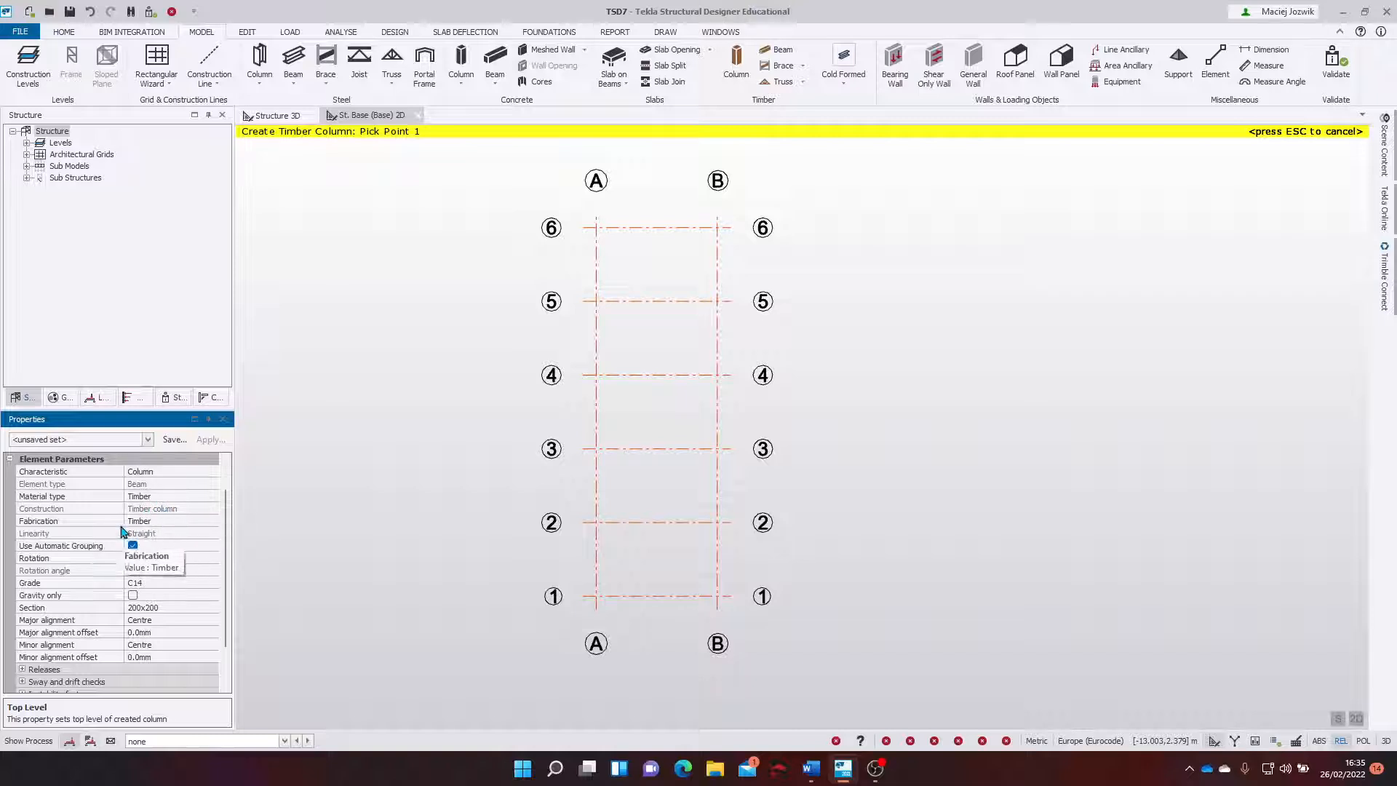
{"action": "scroll", "coordinate": [102, 539], "scroll_direction": "down", "scroll_amount": 1}
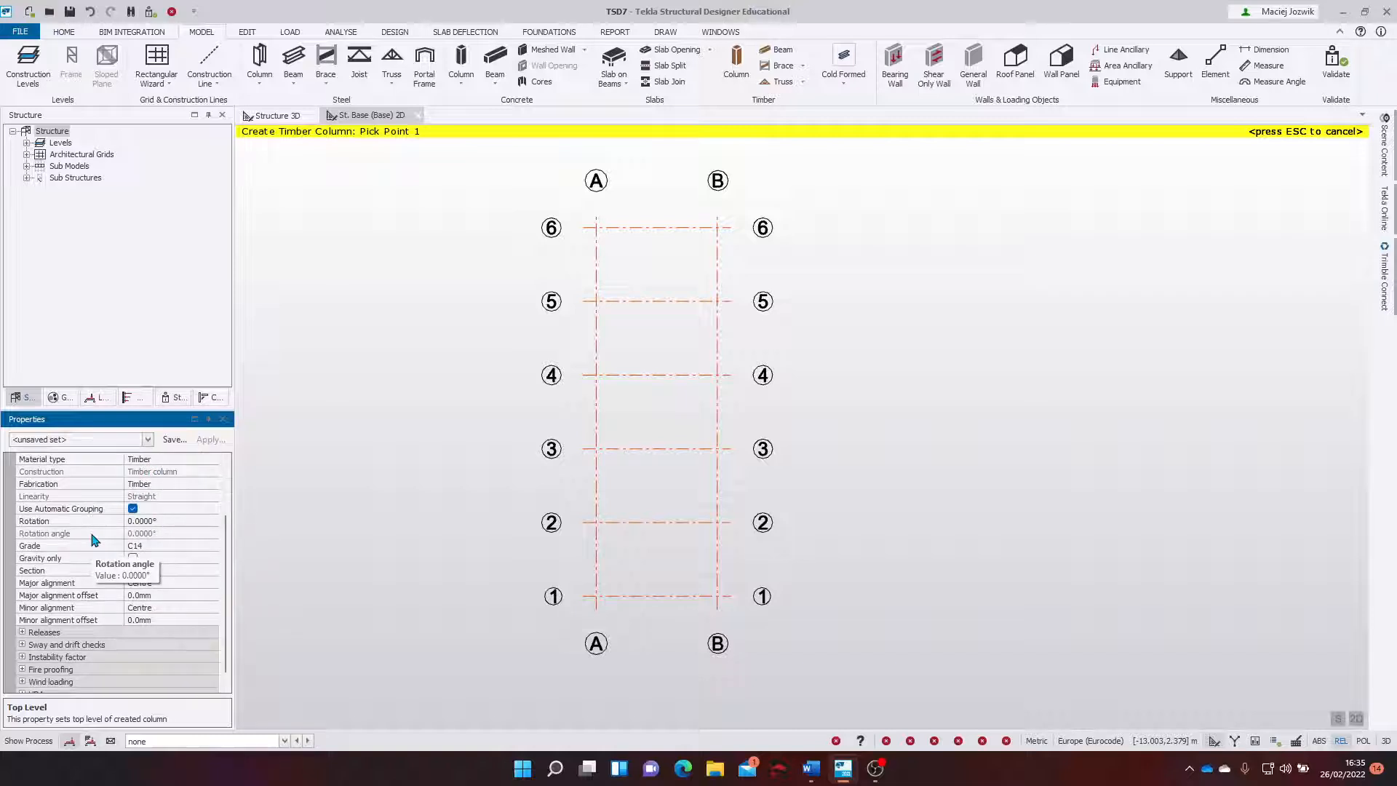
{"action": "left_click", "coordinate": [190, 546]}
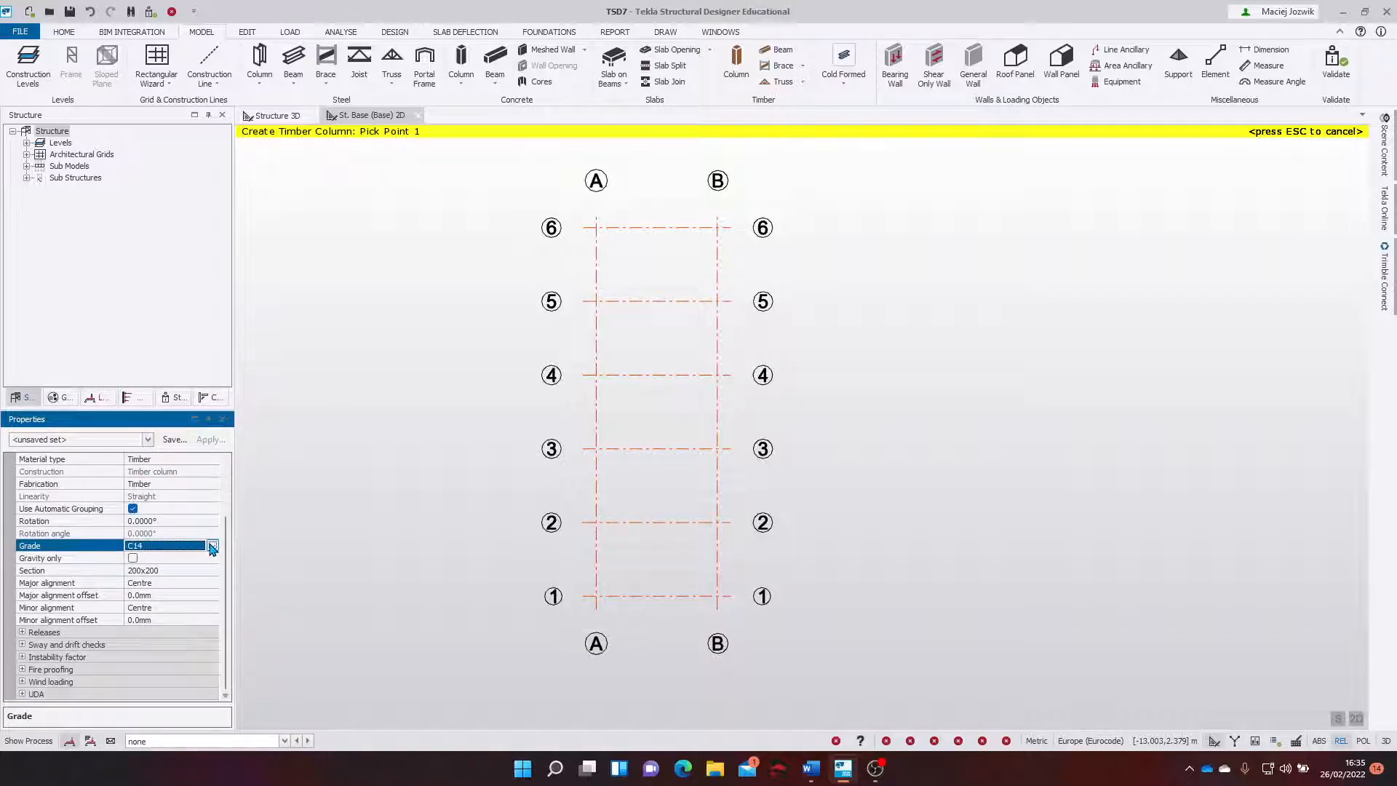
{"action": "left_click", "coordinate": [211, 546]}
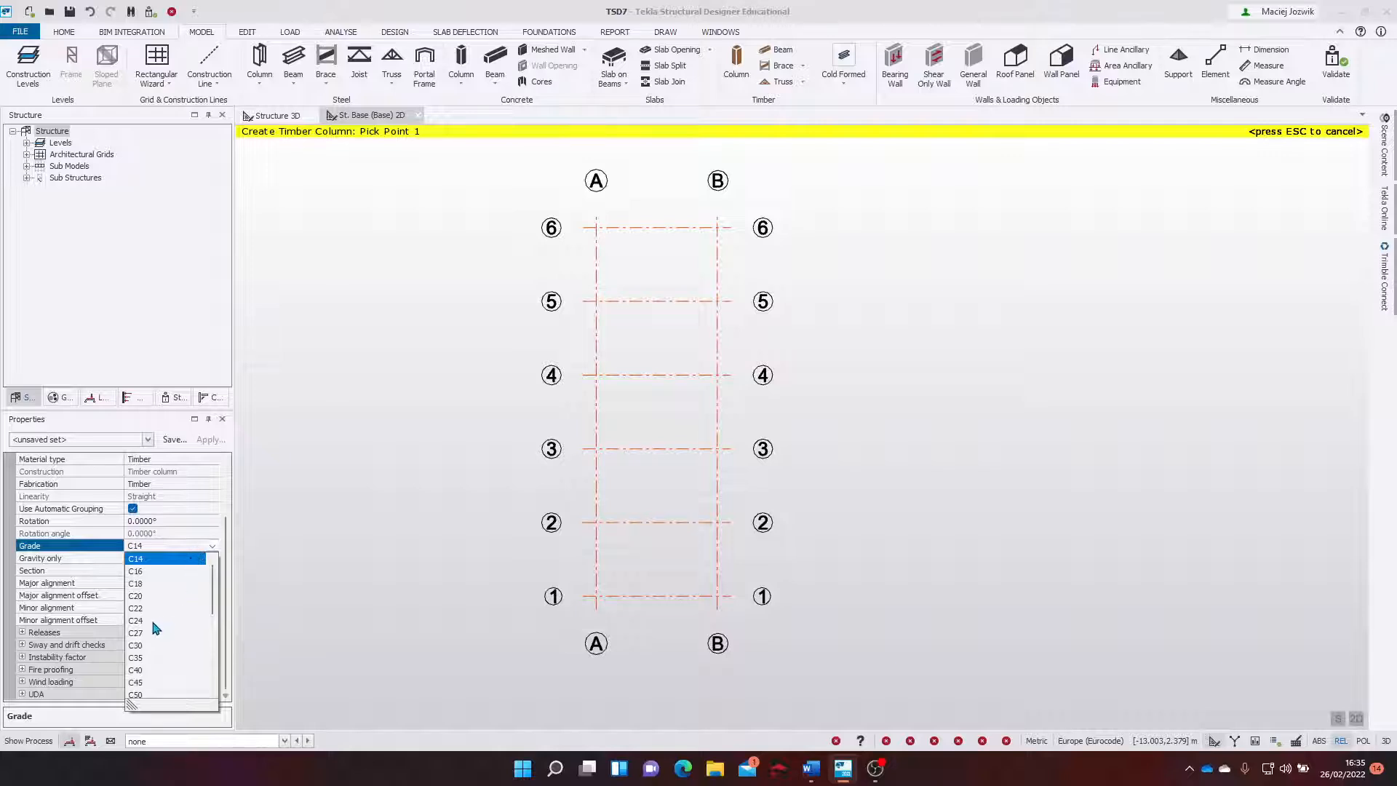
{"action": "left_click", "coordinate": [178, 558]}
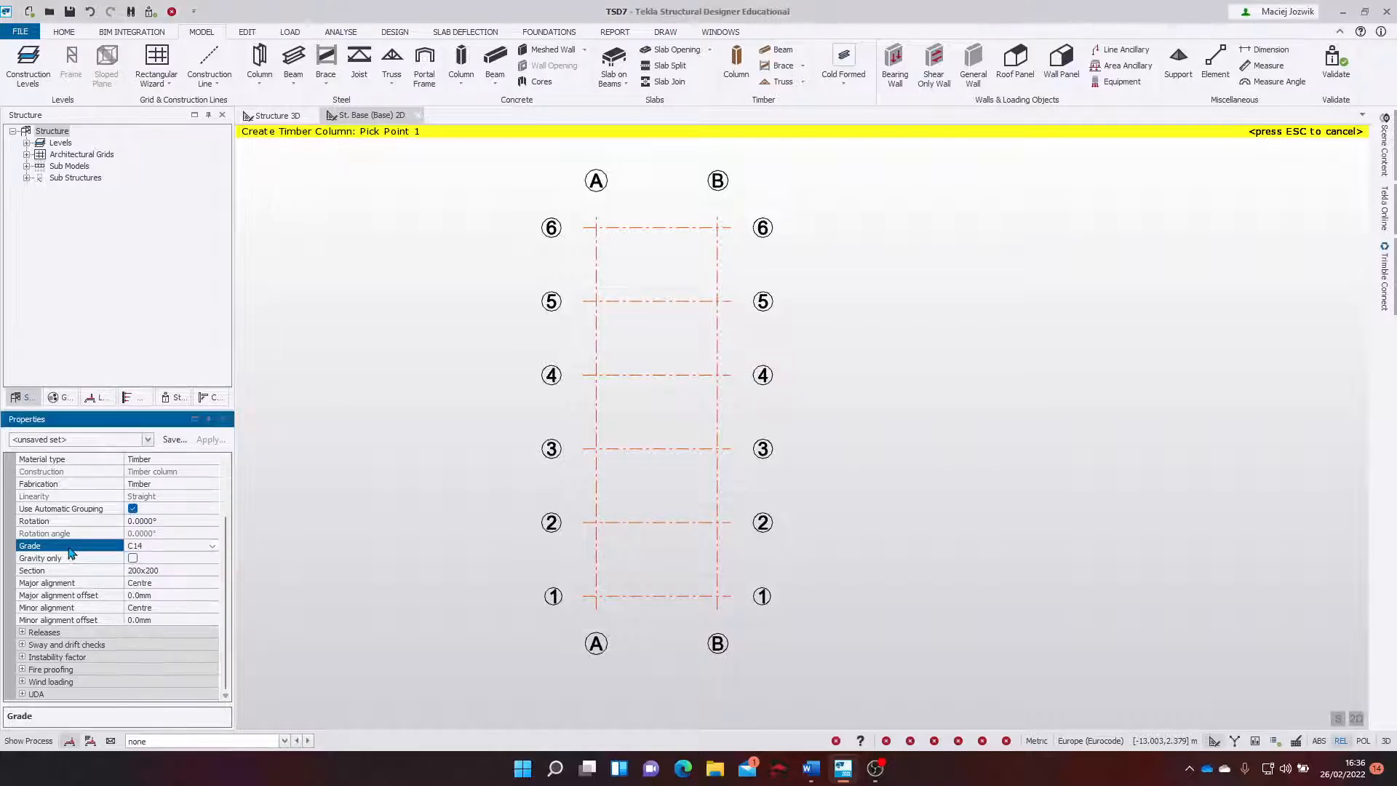
{"action": "left_click", "coordinate": [212, 546]}
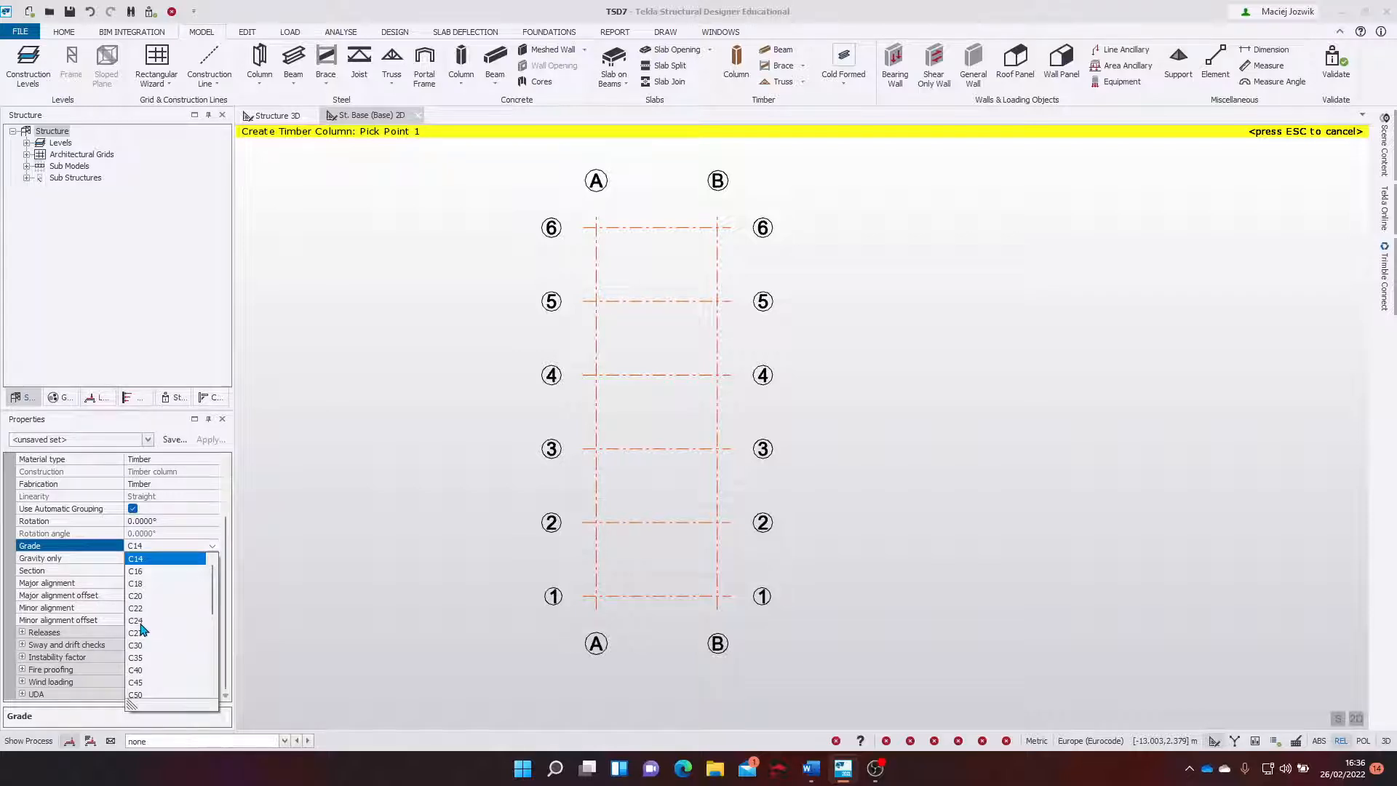
{"action": "left_click", "coordinate": [136, 620]}
Set the column section to 100x300 from the European Sawn Softwood sections, viewing the custom section form and cancelling it.
{"action": "left_click", "coordinate": [204, 571]}
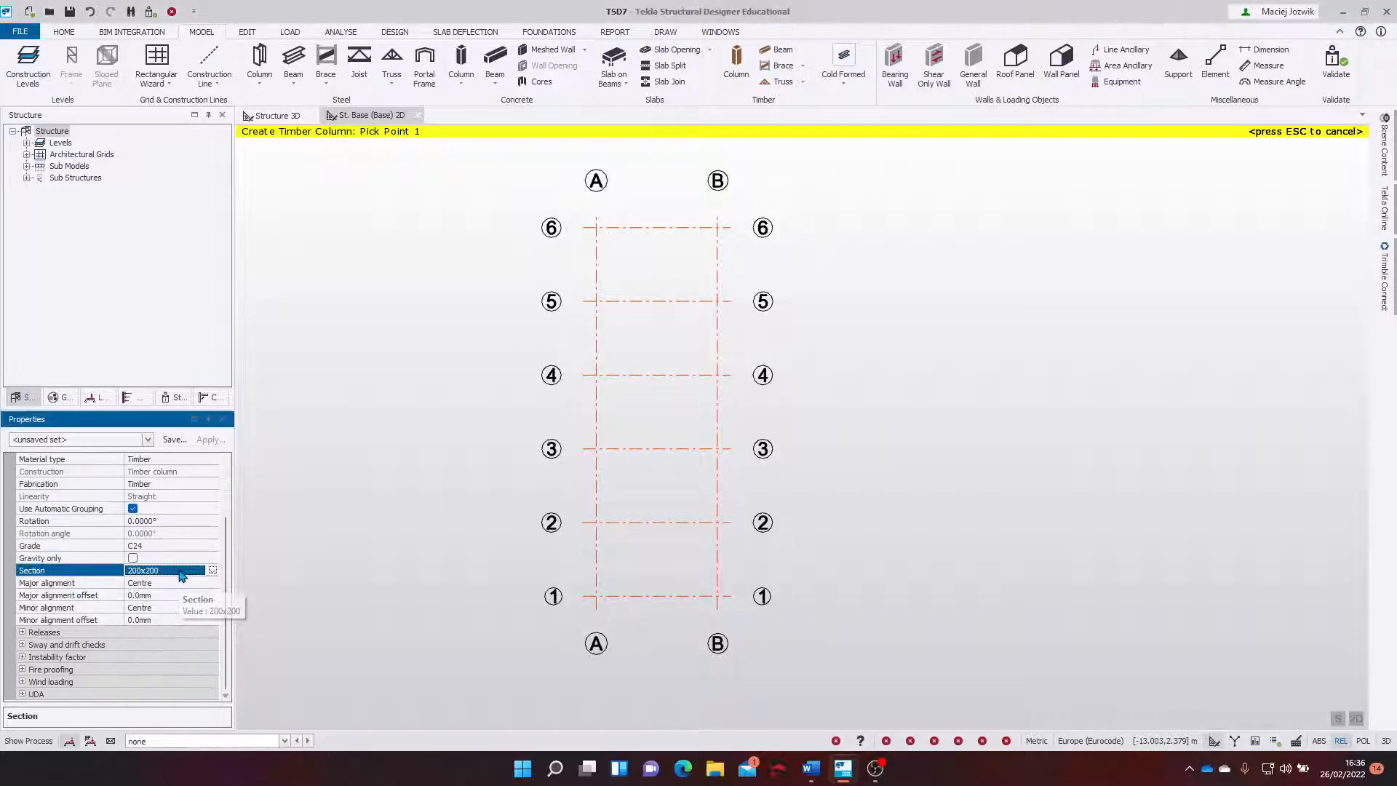
{"action": "left_click", "coordinate": [212, 571]}
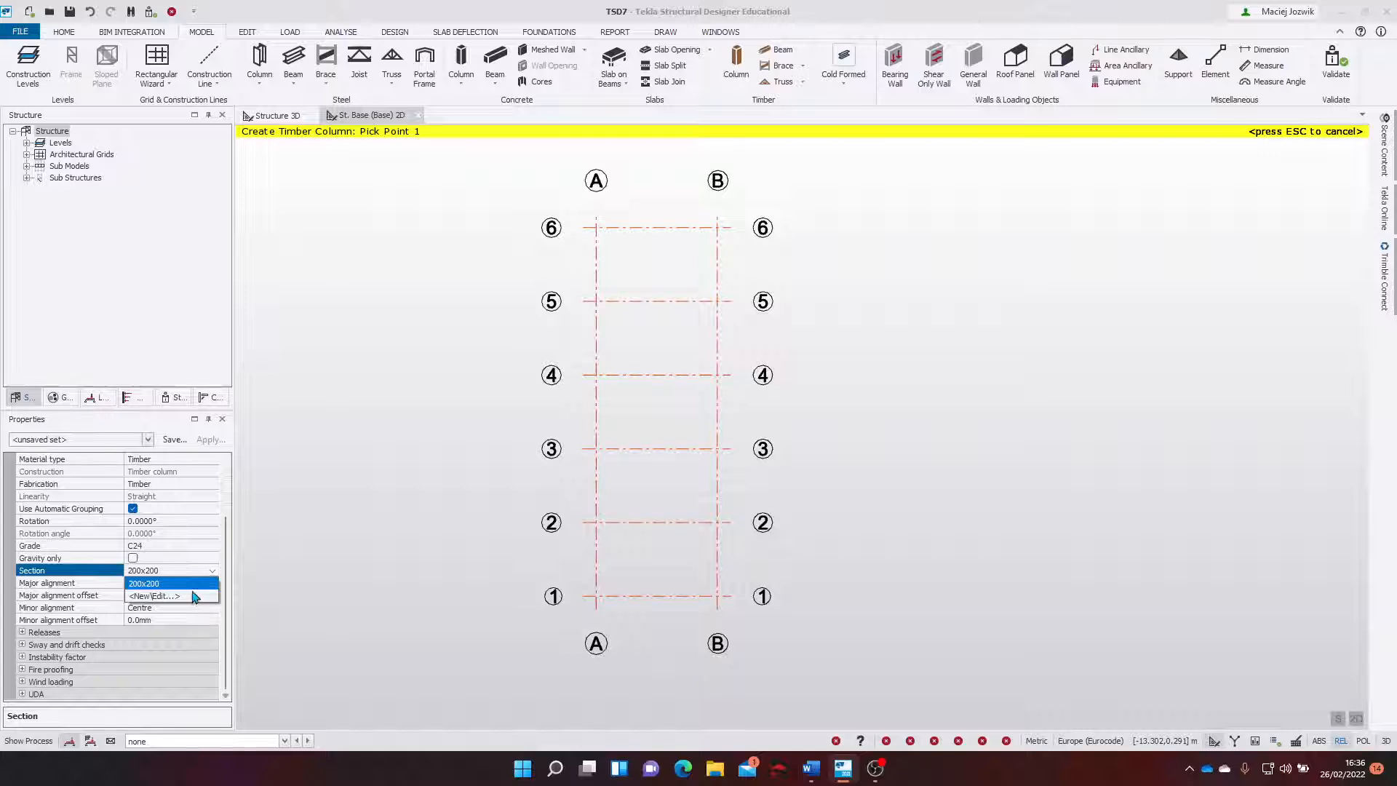
{"action": "left_click", "coordinate": [149, 596]}
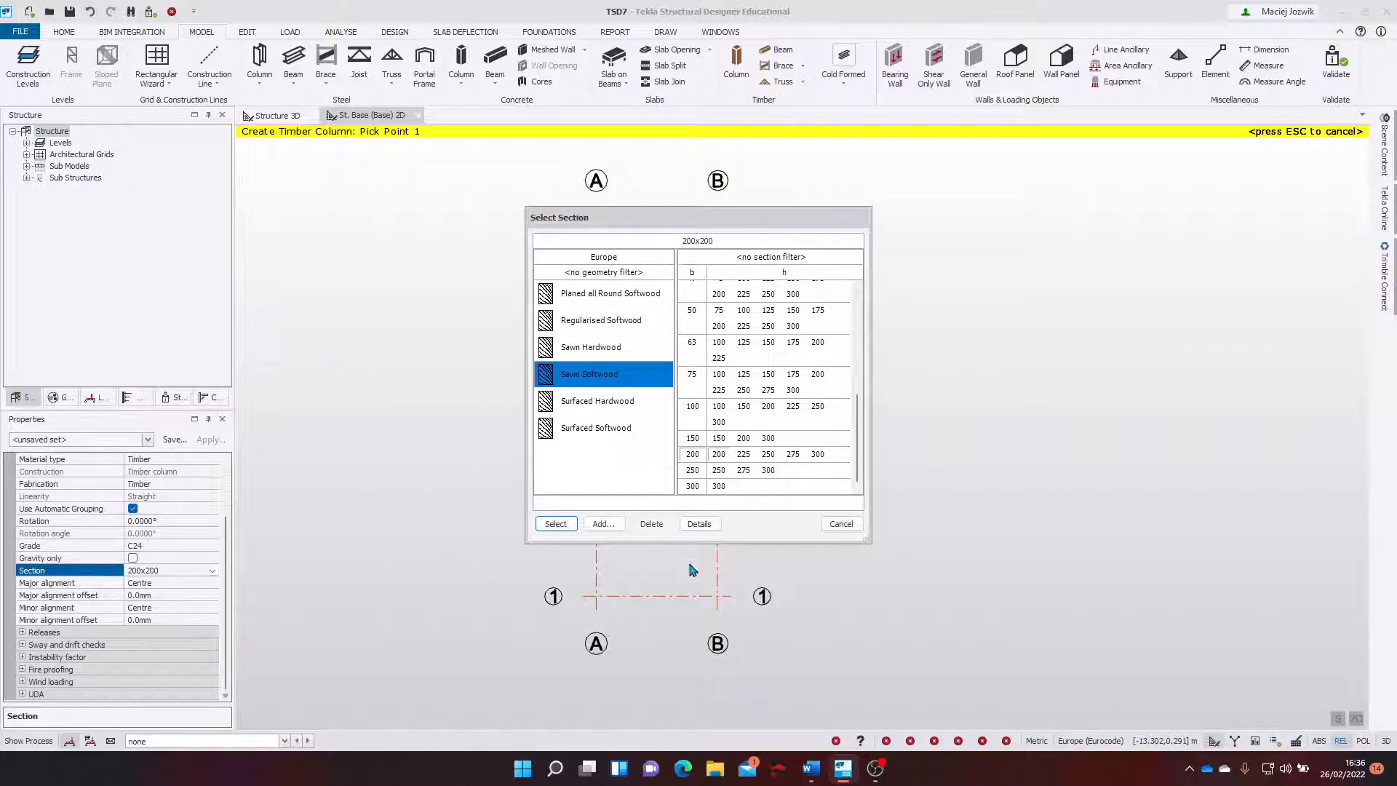
{"action": "left_click", "coordinate": [692, 412]}
{"action": "left_click", "coordinate": [716, 423]}
{"action": "left_click", "coordinate": [1366, 588]}
{"action": "left_click", "coordinate": [604, 525]}
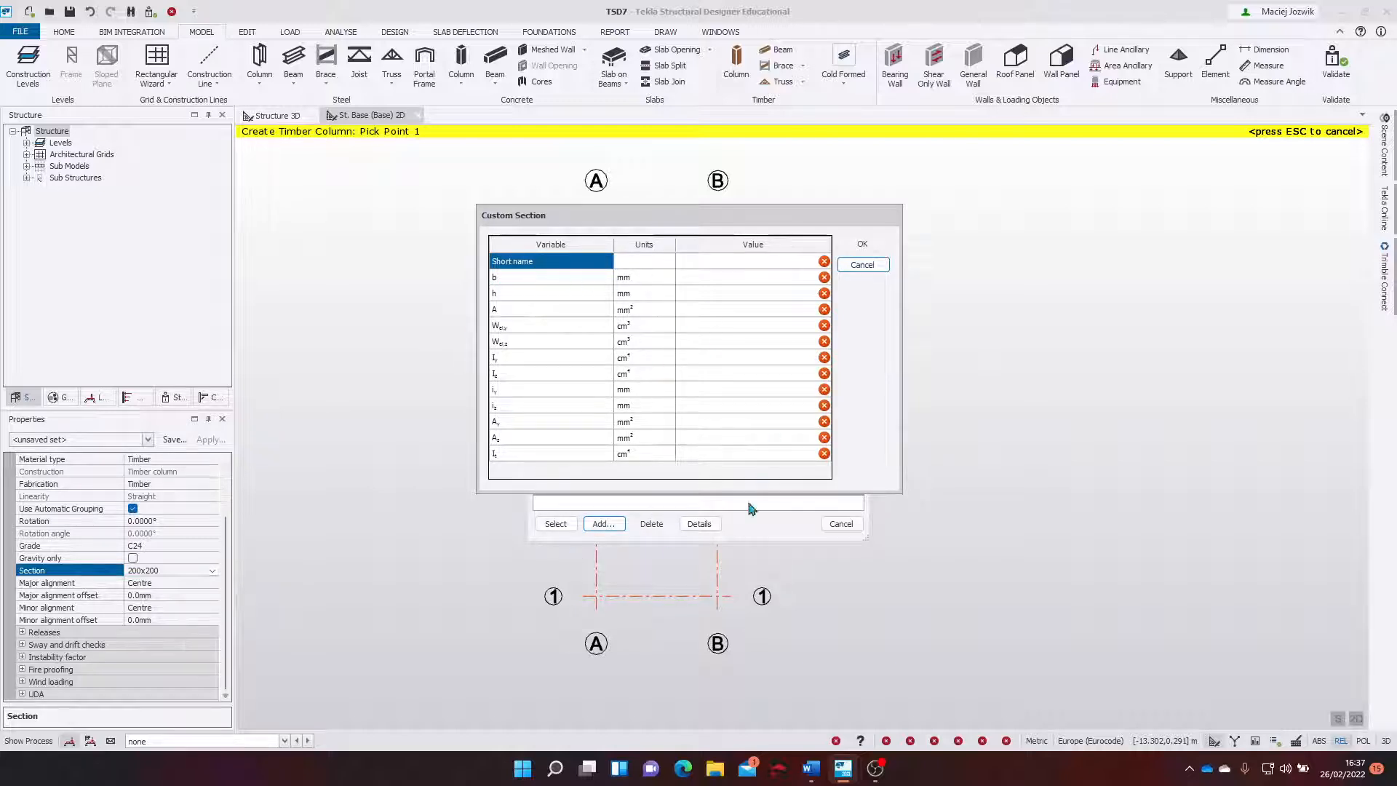
{"action": "left_click", "coordinate": [863, 265]}
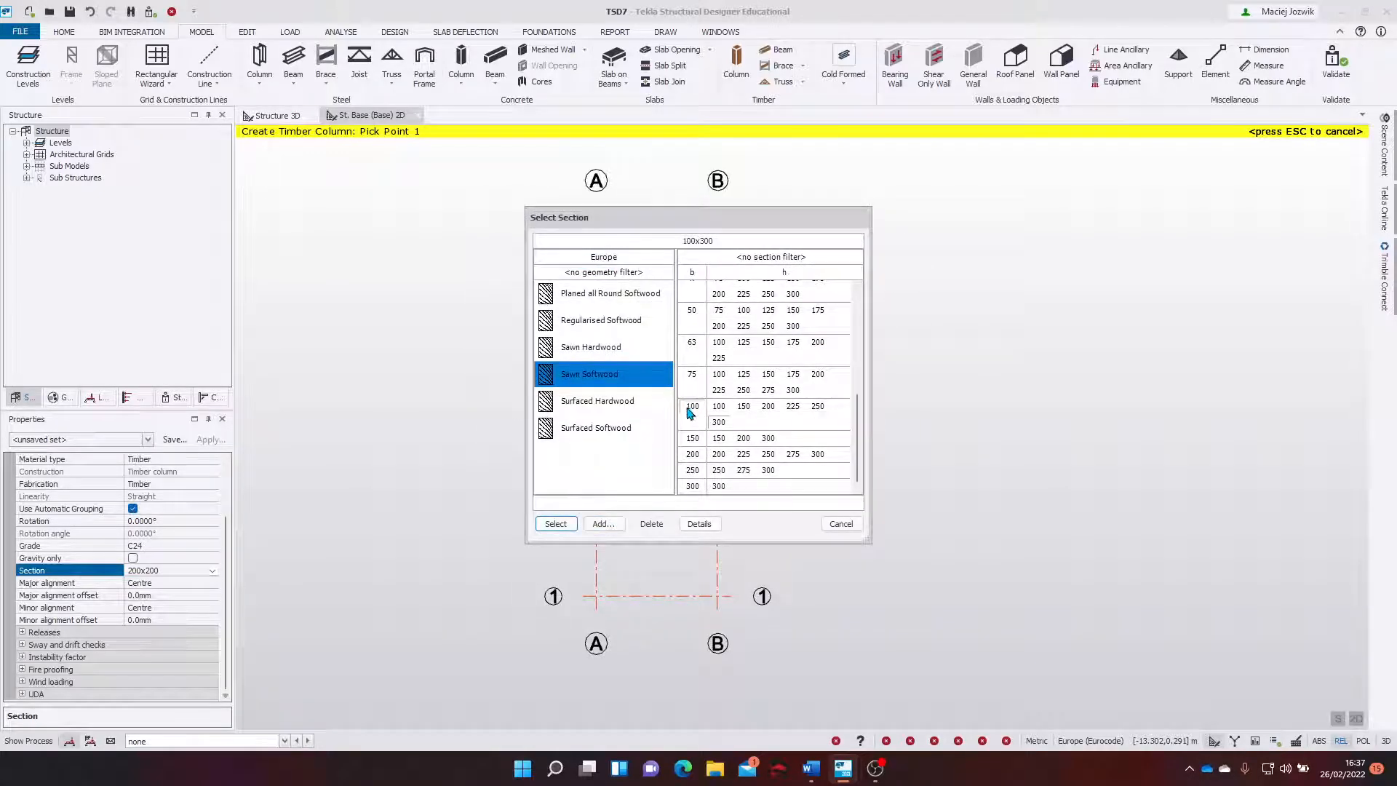
{"action": "left_click", "coordinate": [555, 523]}
Place the timber columns at the intersections of grid lines A and B with lines 1, 2 and 3.
{"action": "scroll", "coordinate": [594, 593], "scroll_direction": "up", "scroll_amount": 2}
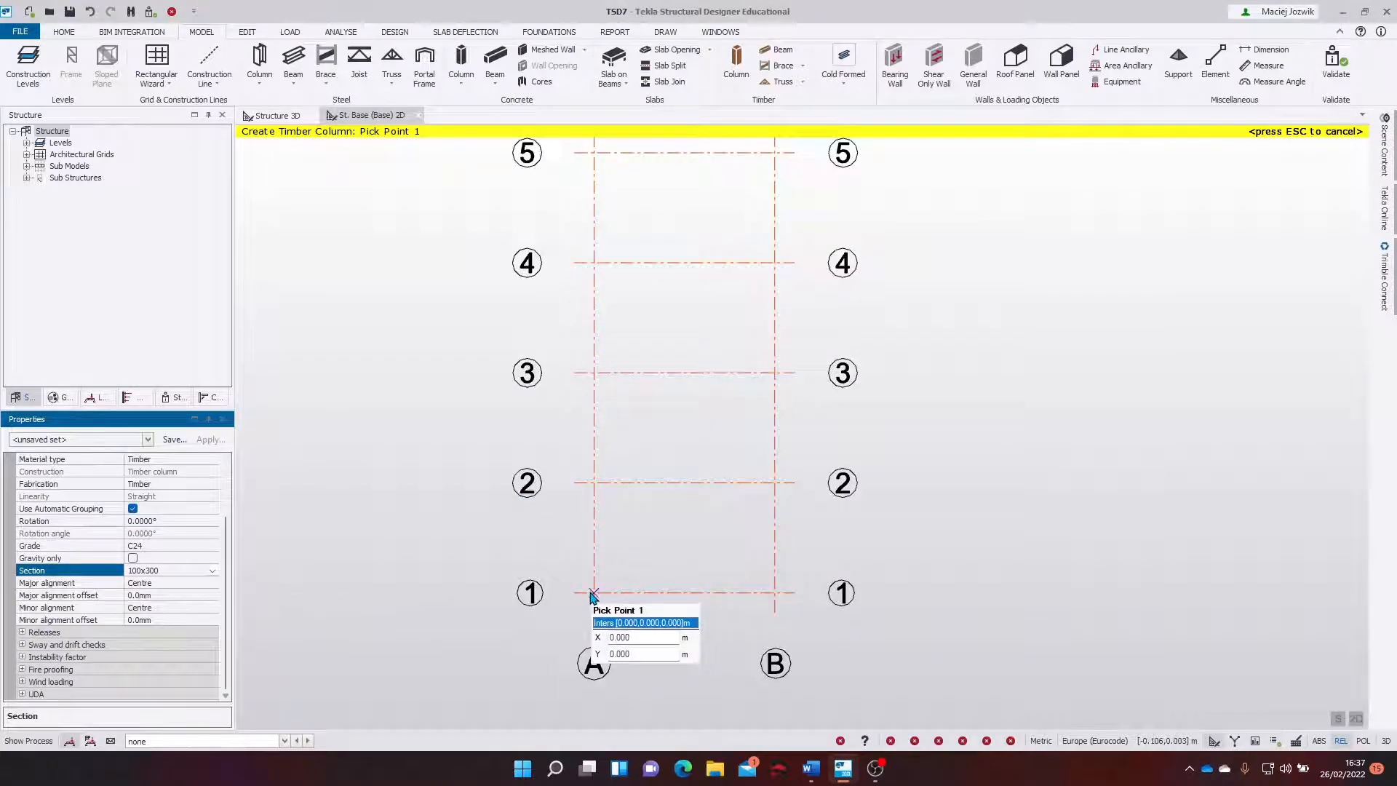
{"action": "scroll", "coordinate": [210, 509], "scroll_direction": "up", "scroll_amount": 2}
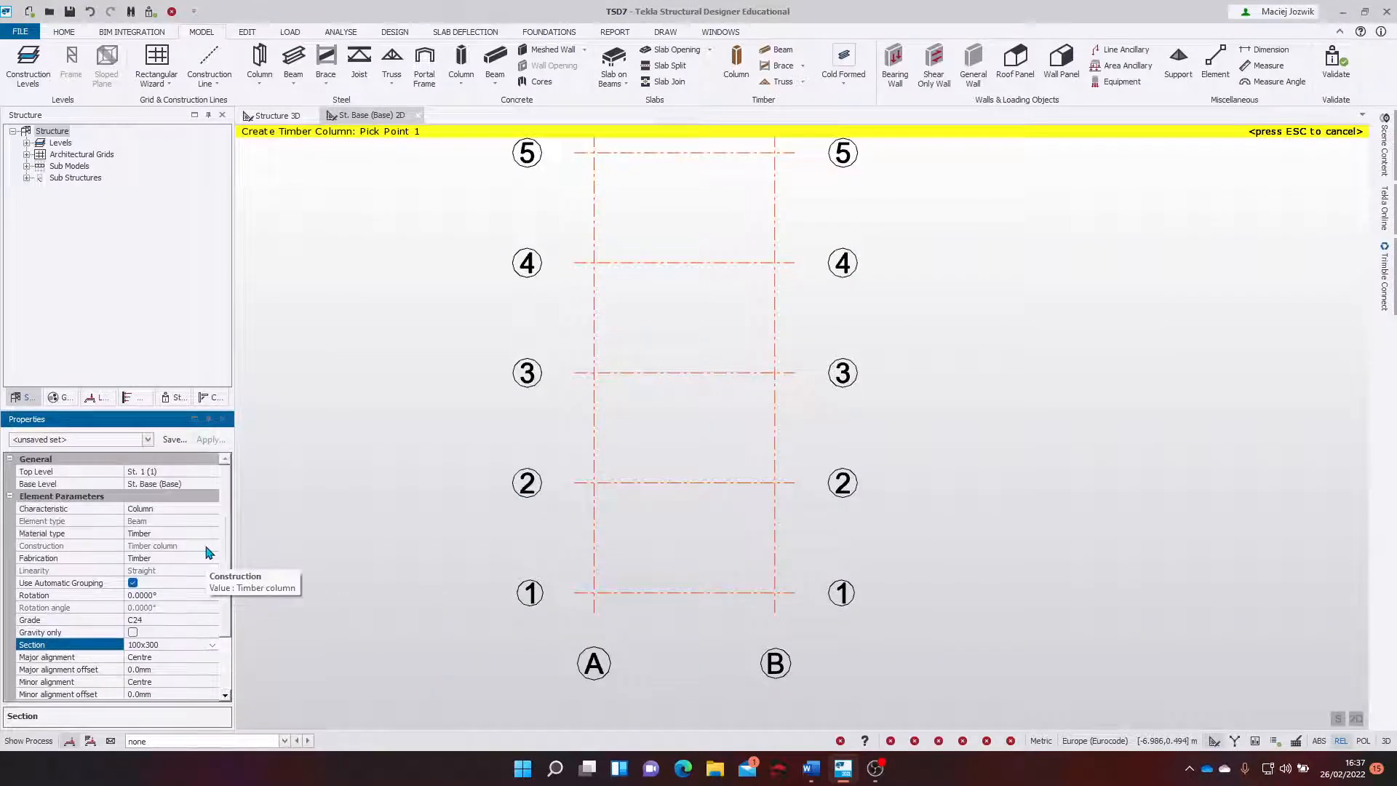
{"action": "left_click", "coordinate": [593, 592]}
{"action": "left_click", "coordinate": [774, 592]}
{"action": "left_click", "coordinate": [774, 482]}
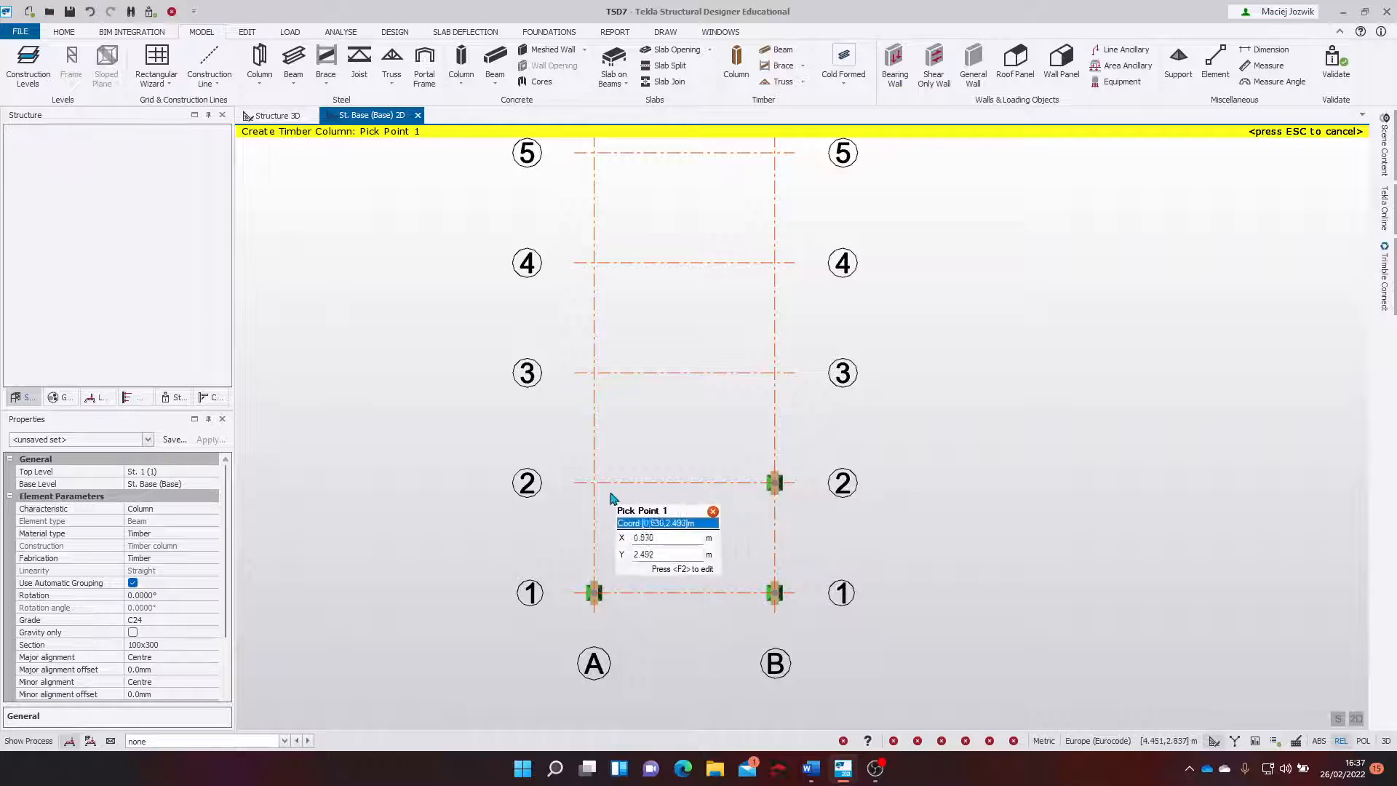
{"action": "left_click", "coordinate": [594, 482]}
{"action": "left_click", "coordinate": [593, 373]}
{"action": "left_click", "coordinate": [776, 373]}
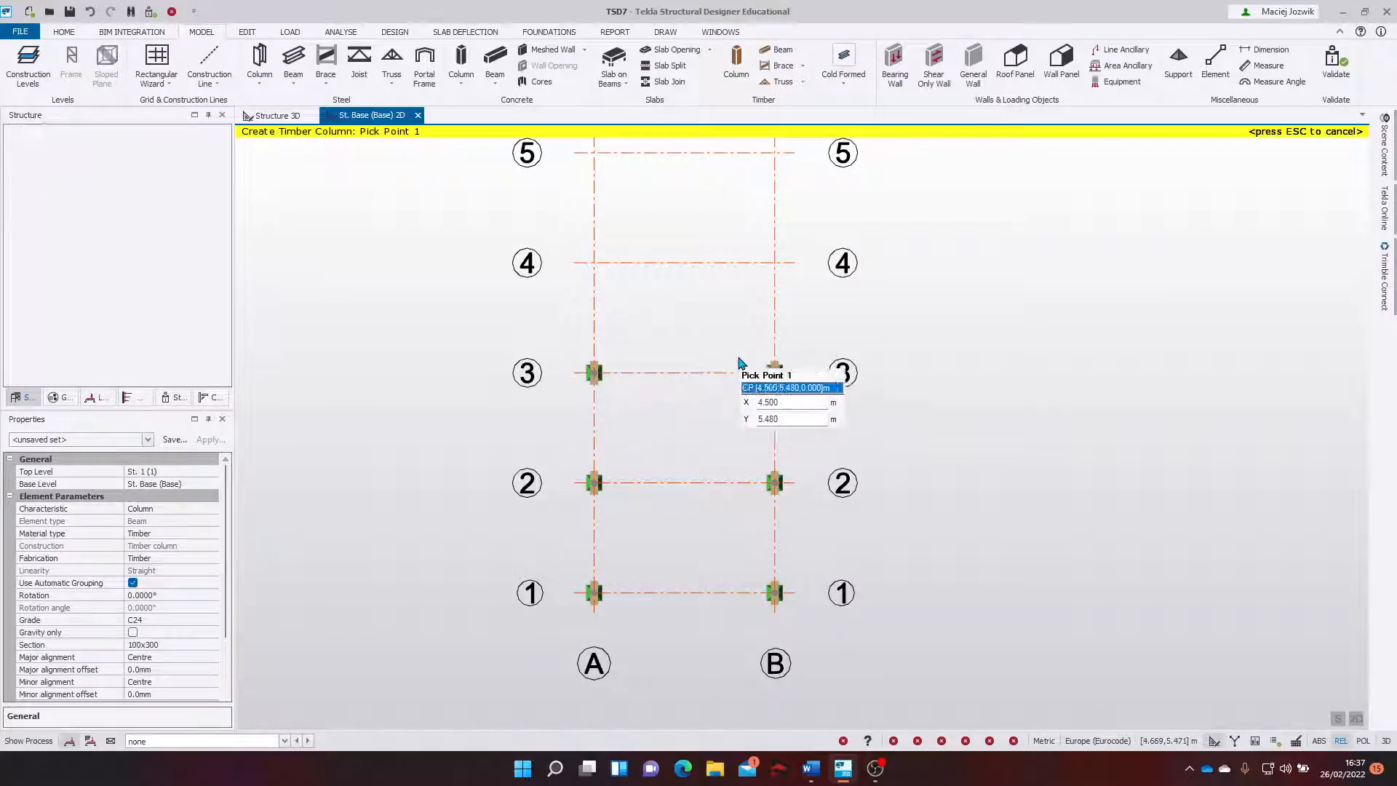
Place the timber columns at the intersections of grid lines A and B with lines 4, 5 and 6.
{"action": "middle_click_drag", "start_coordinate": [716, 338], "coordinate": [662, 589]}
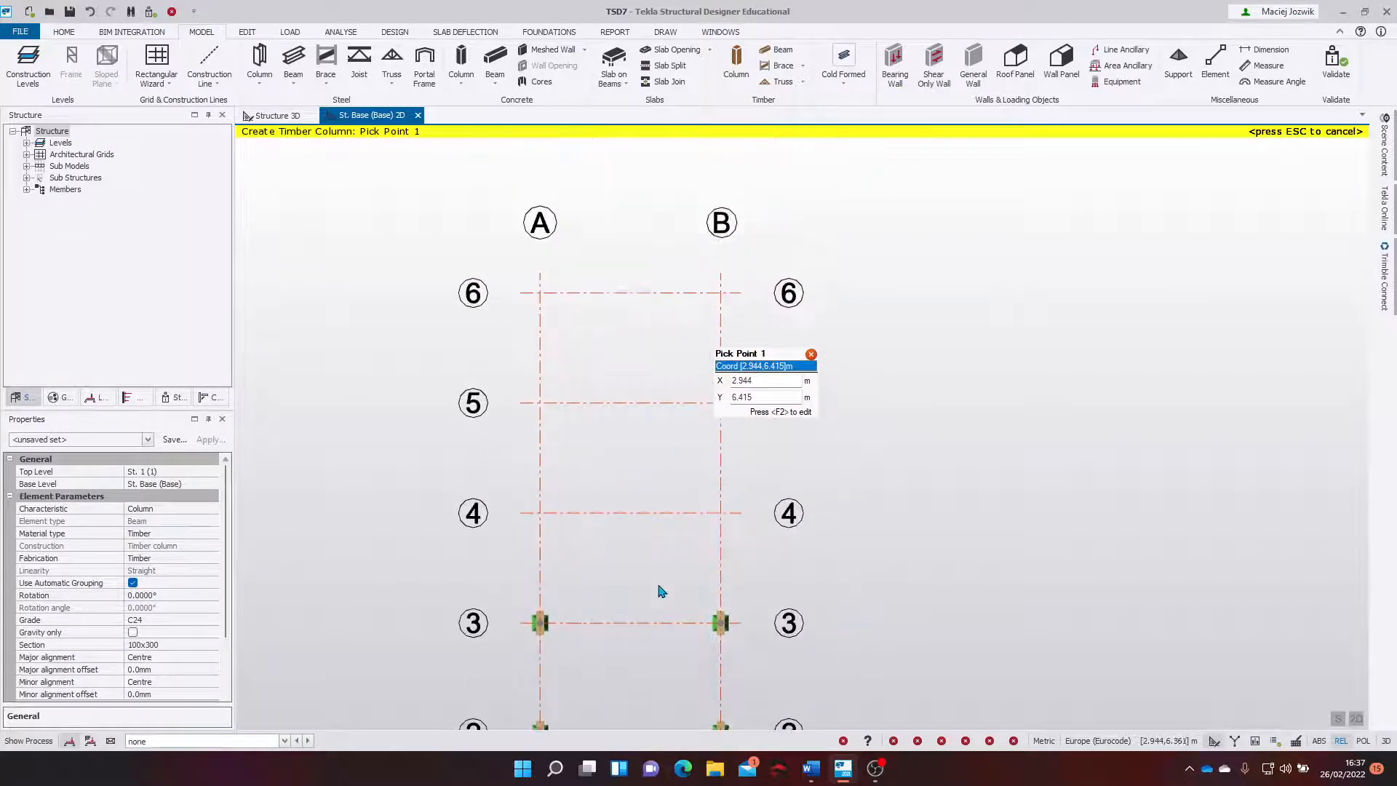
{"action": "left_click", "coordinate": [540, 512]}
{"action": "left_click", "coordinate": [720, 513]}
{"action": "left_click", "coordinate": [720, 403]}
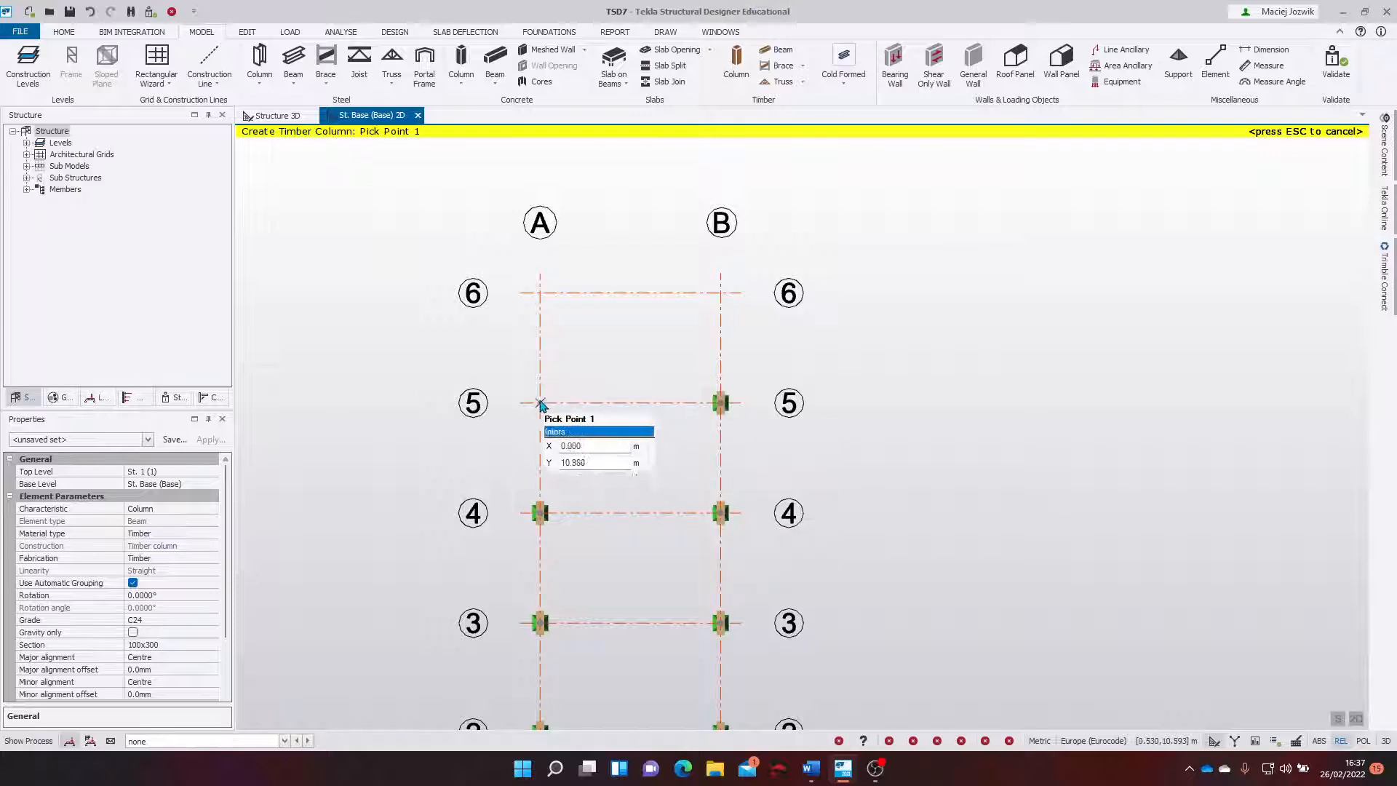
{"action": "left_click", "coordinate": [540, 403]}
{"action": "left_click", "coordinate": [540, 293]}
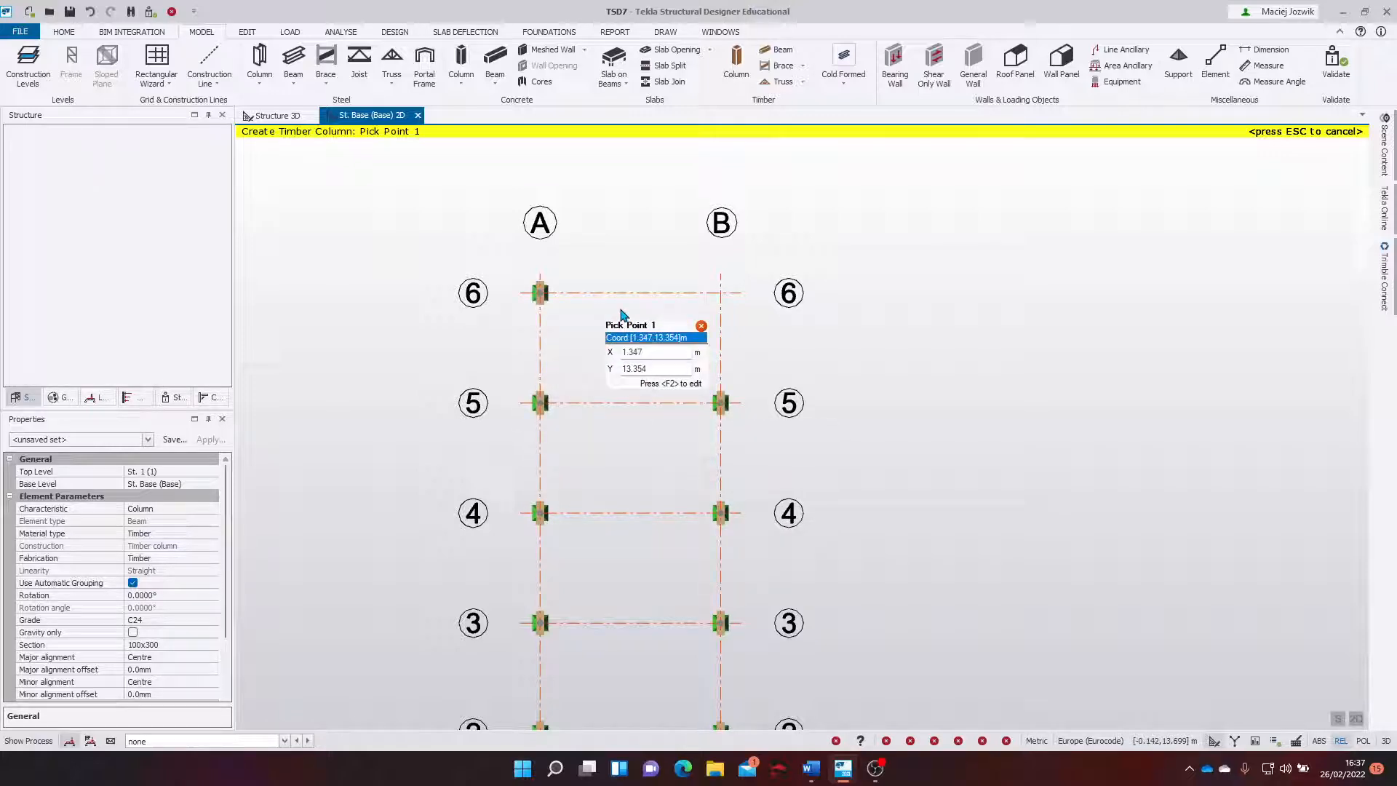
{"action": "left_click", "coordinate": [720, 293]}
{"action": "scroll", "coordinate": [594, 362], "scroll_direction": "down", "scroll_amount": 2}
{"action": "middle_click_drag", "start_coordinate": [621, 416], "coordinate": [577, 210]}
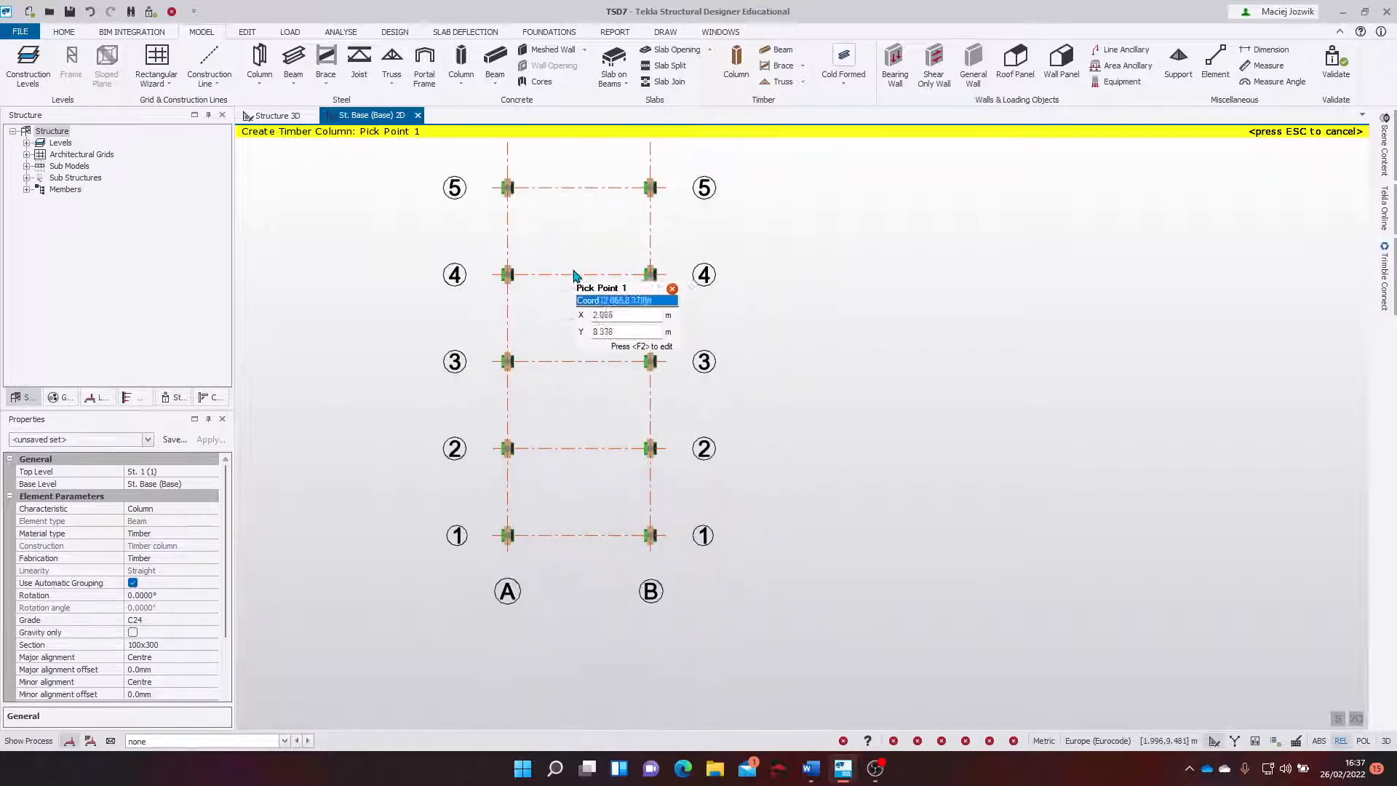
{"action": "middle_click_drag", "start_coordinate": [340, 412], "coordinate": [383, 435]}
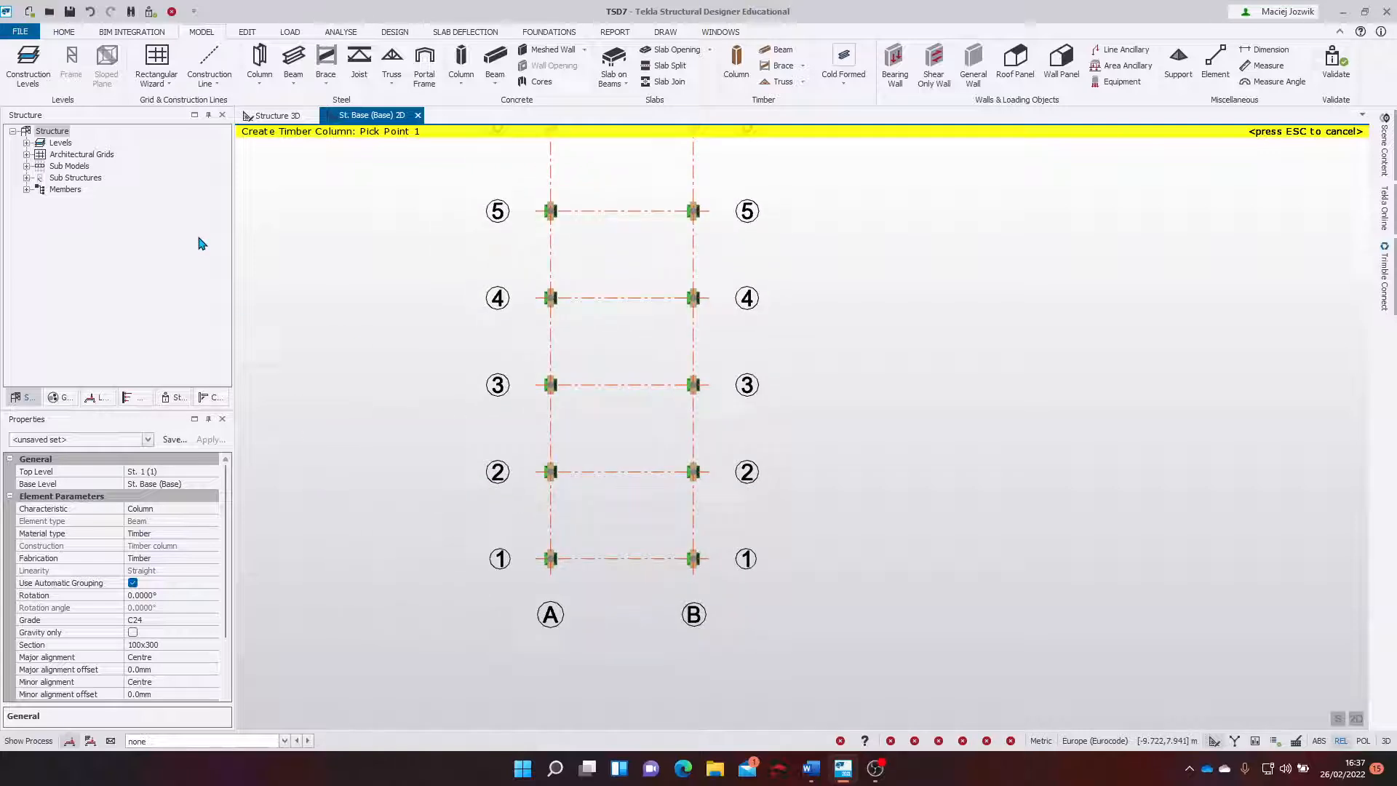
Open the 2D plan view of level St. 1 (1) from the structure's levels.
{"action": "left_click", "coordinate": [24, 132]}
{"action": "left_click", "coordinate": [27, 143]}
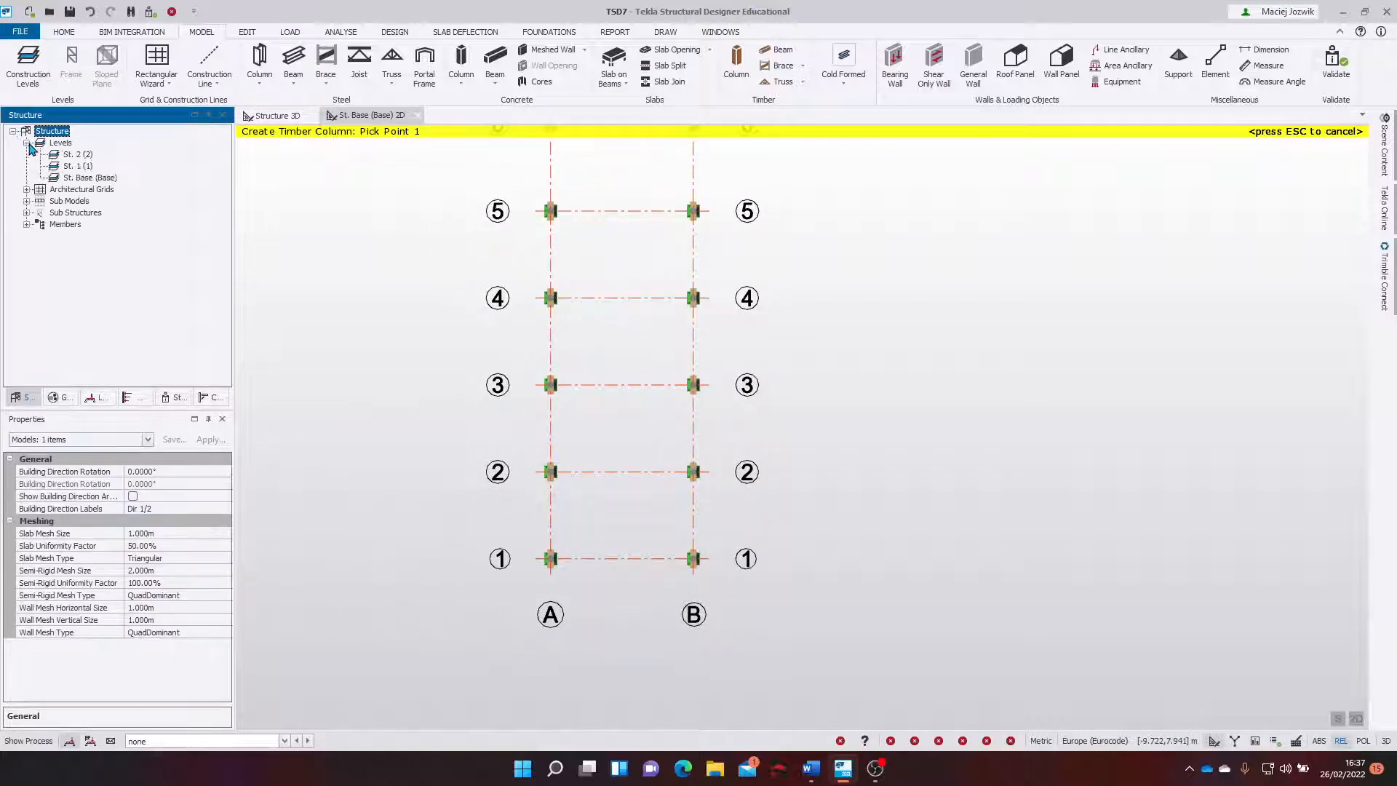
{"action": "double_click", "coordinate": [87, 167]}
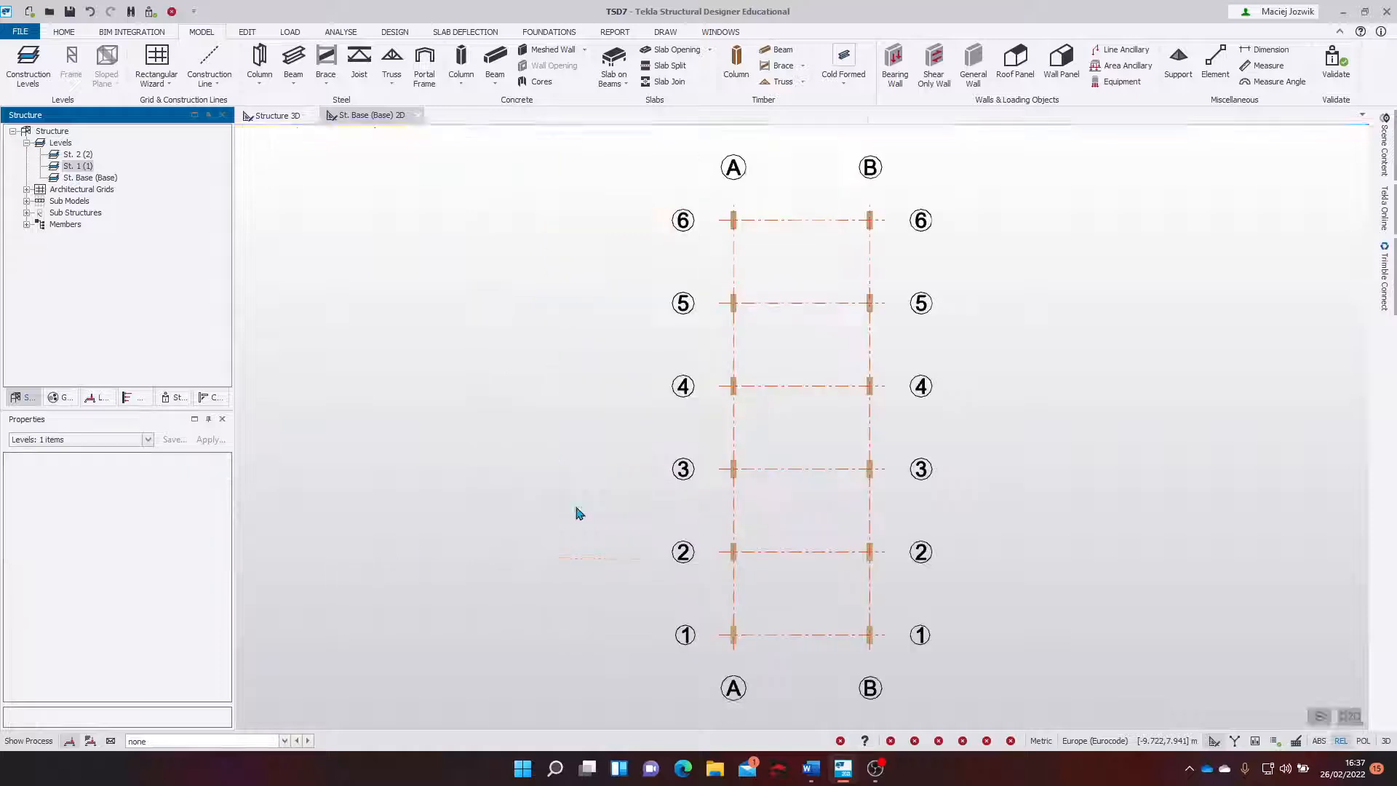
{"action": "scroll", "coordinate": [489, 488], "scroll_direction": "down", "scroll_amount": 2}
{"action": "middle_click_drag", "start_coordinate": [489, 488], "coordinate": [330, 418]}
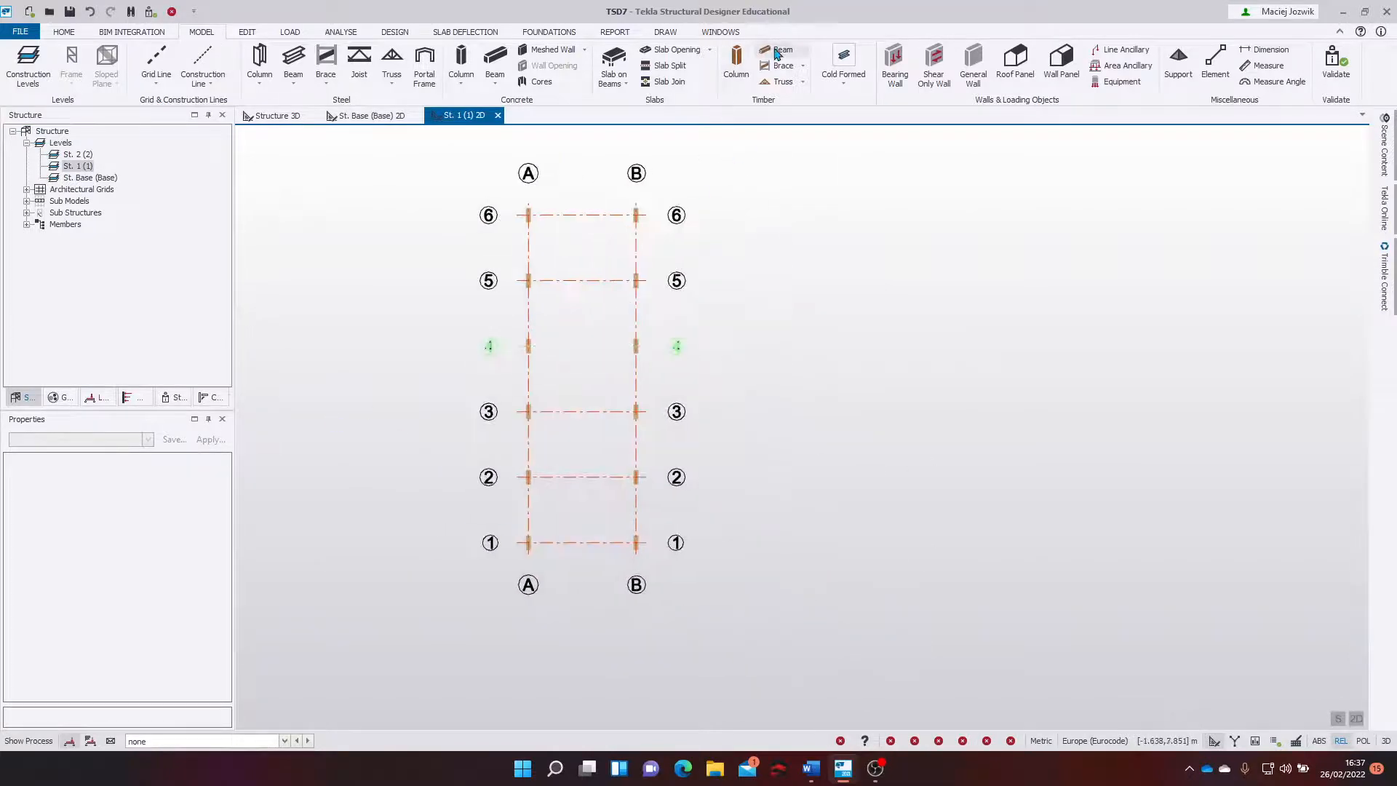
{"action": "scroll", "coordinate": [640, 364], "scroll_direction": "up", "scroll_amount": 2}
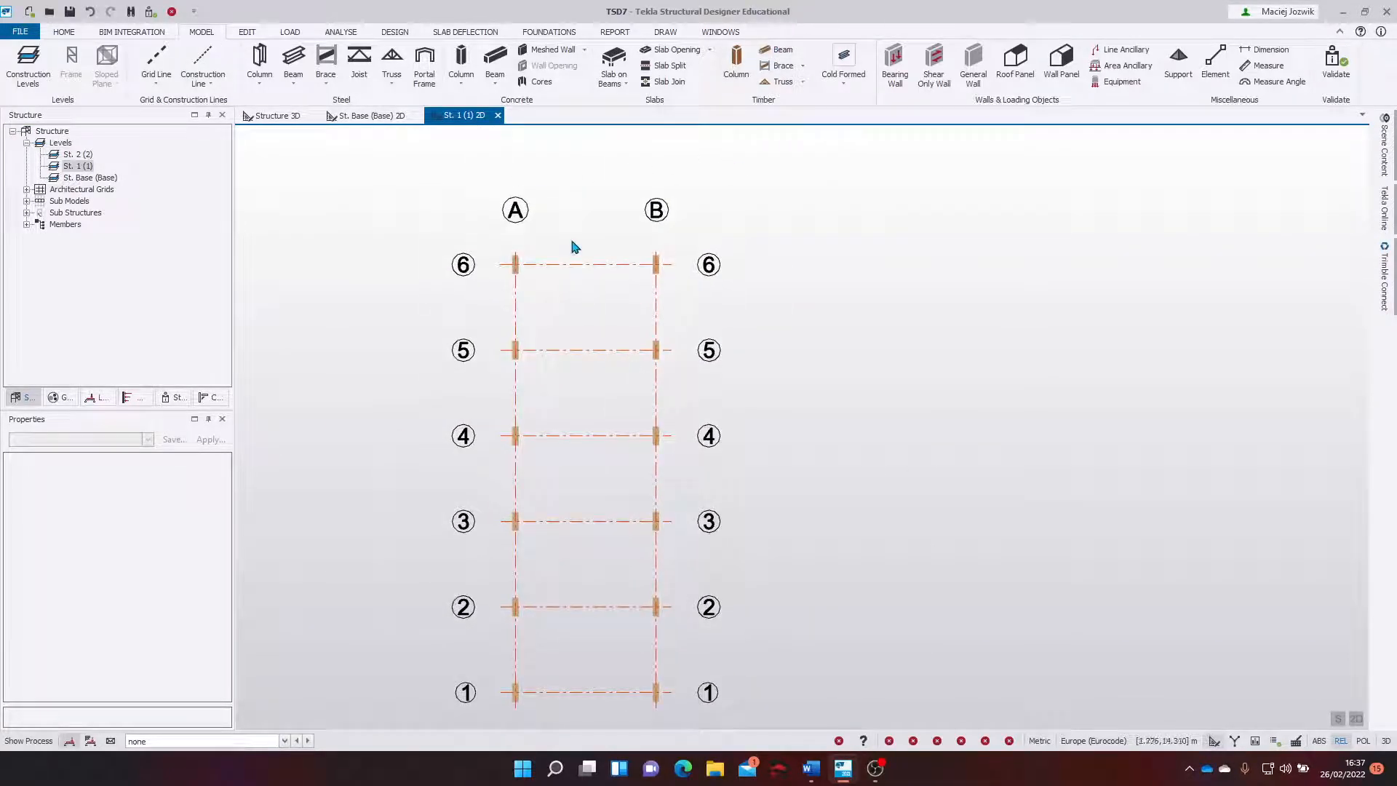
Start another timber column and set its grade to C24.
{"action": "left_click", "coordinate": [749, 61]}
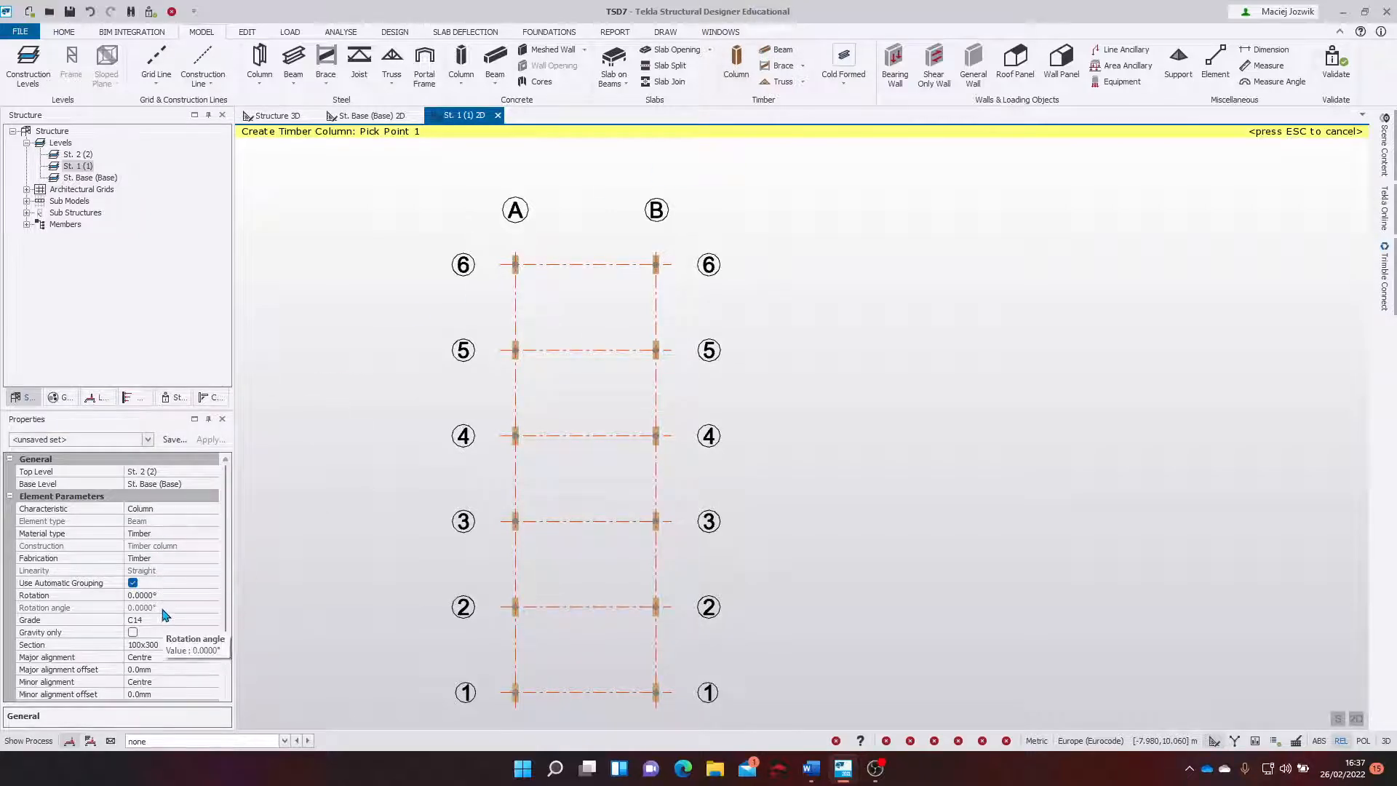
{"action": "left_click", "coordinate": [165, 618]}
{"action": "left_click", "coordinate": [212, 620]}
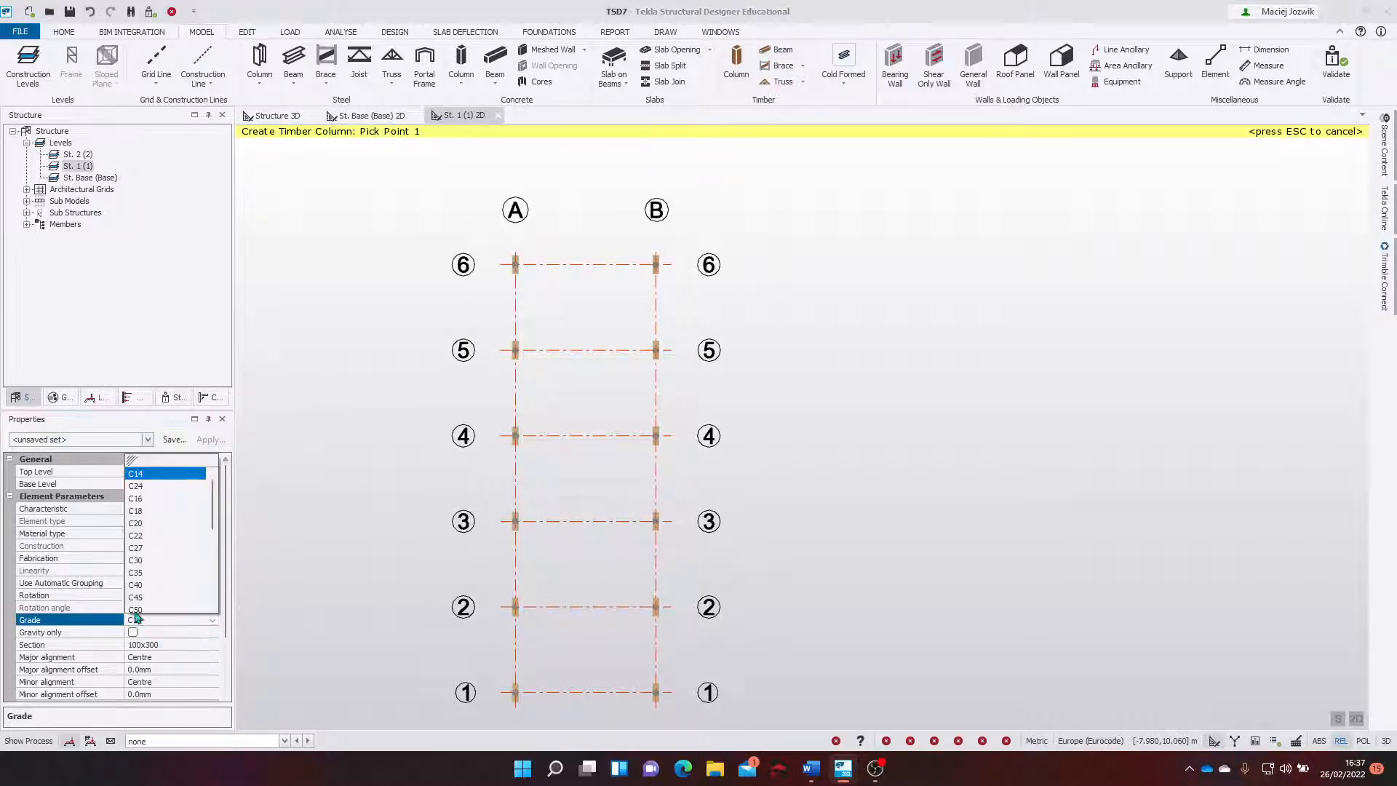
{"action": "left_click", "coordinate": [140, 486]}
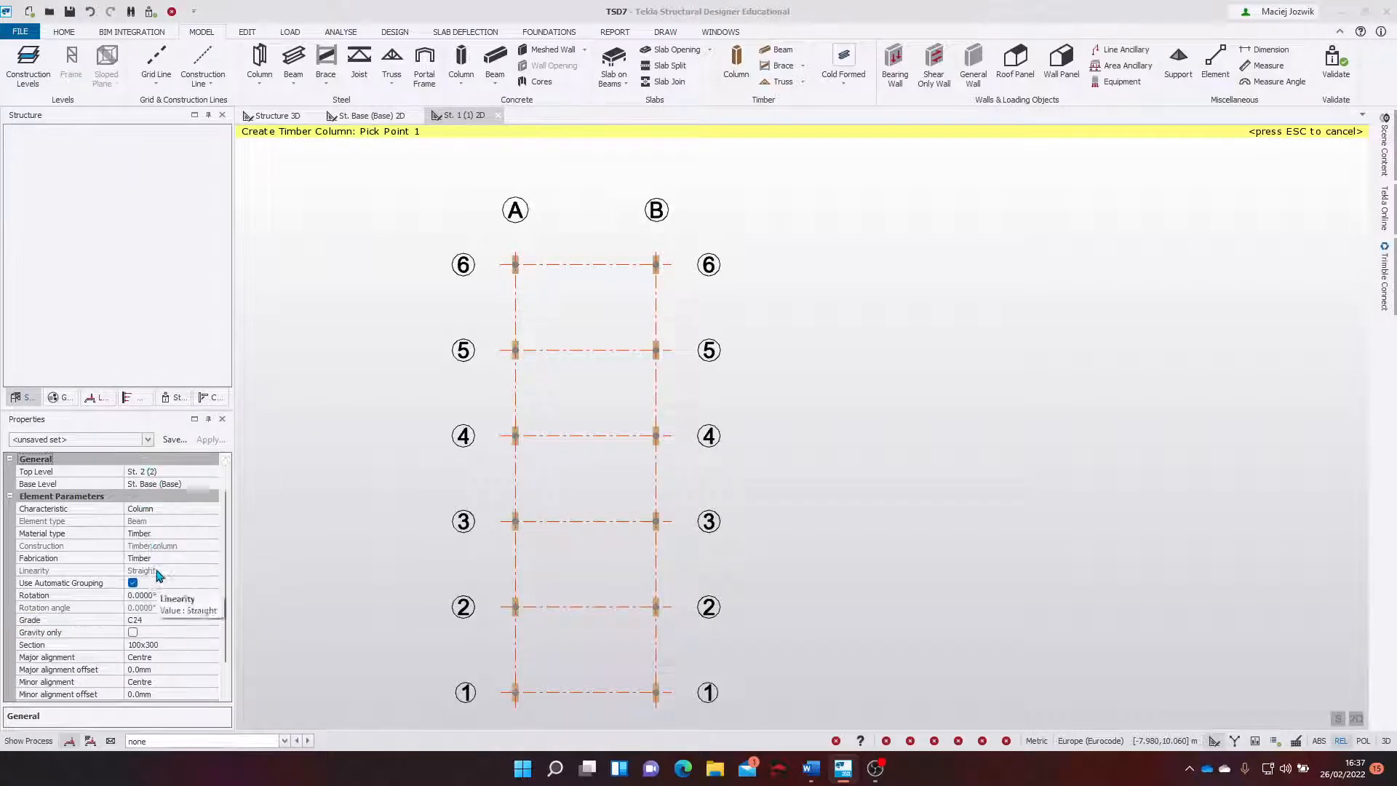
Set the new column's section to 100x100 from the Sawn Softwood sections.
{"action": "scroll", "coordinate": [145, 553], "scroll_direction": "down", "scroll_amount": 3}
{"action": "left_click", "coordinate": [167, 571]}
{"action": "left_click", "coordinate": [211, 571]}
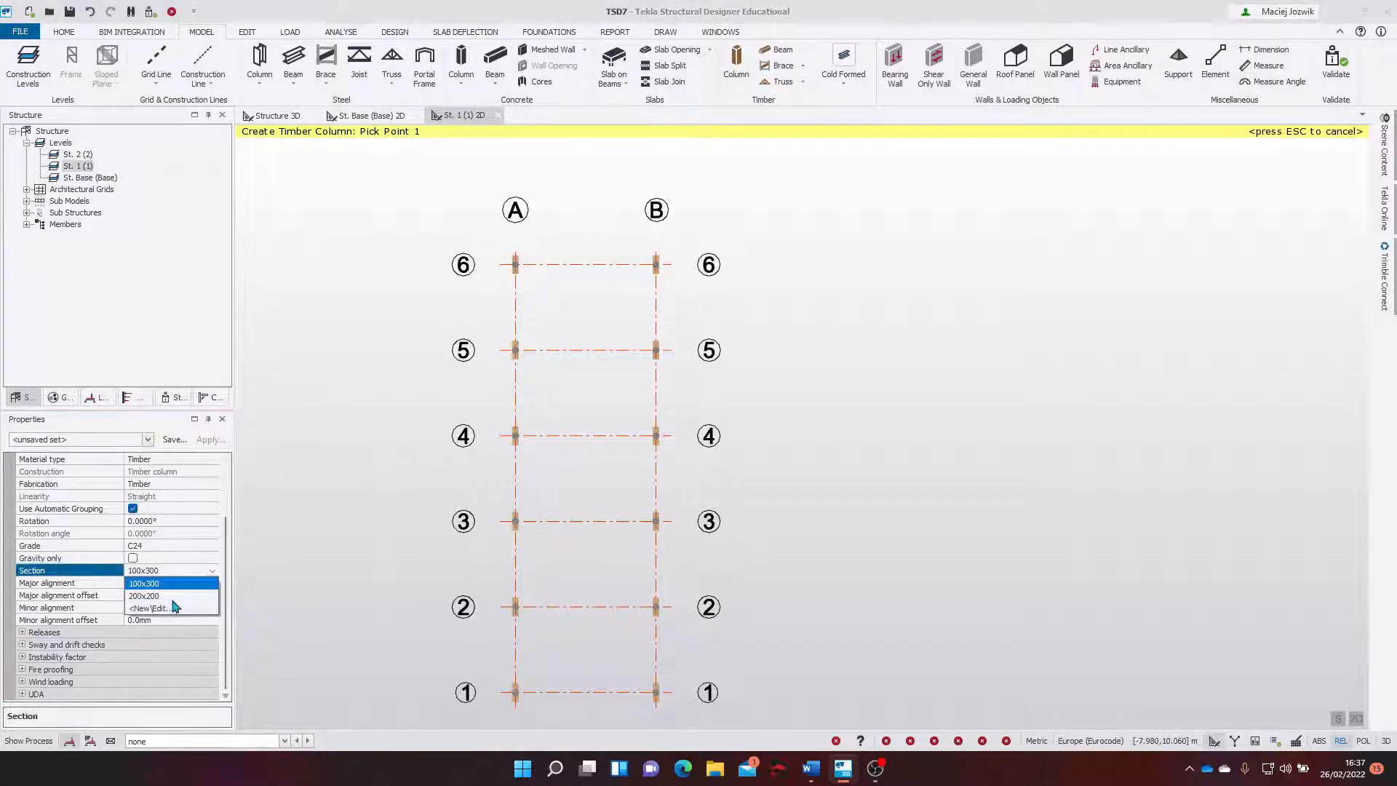
{"action": "left_click", "coordinate": [173, 608]}
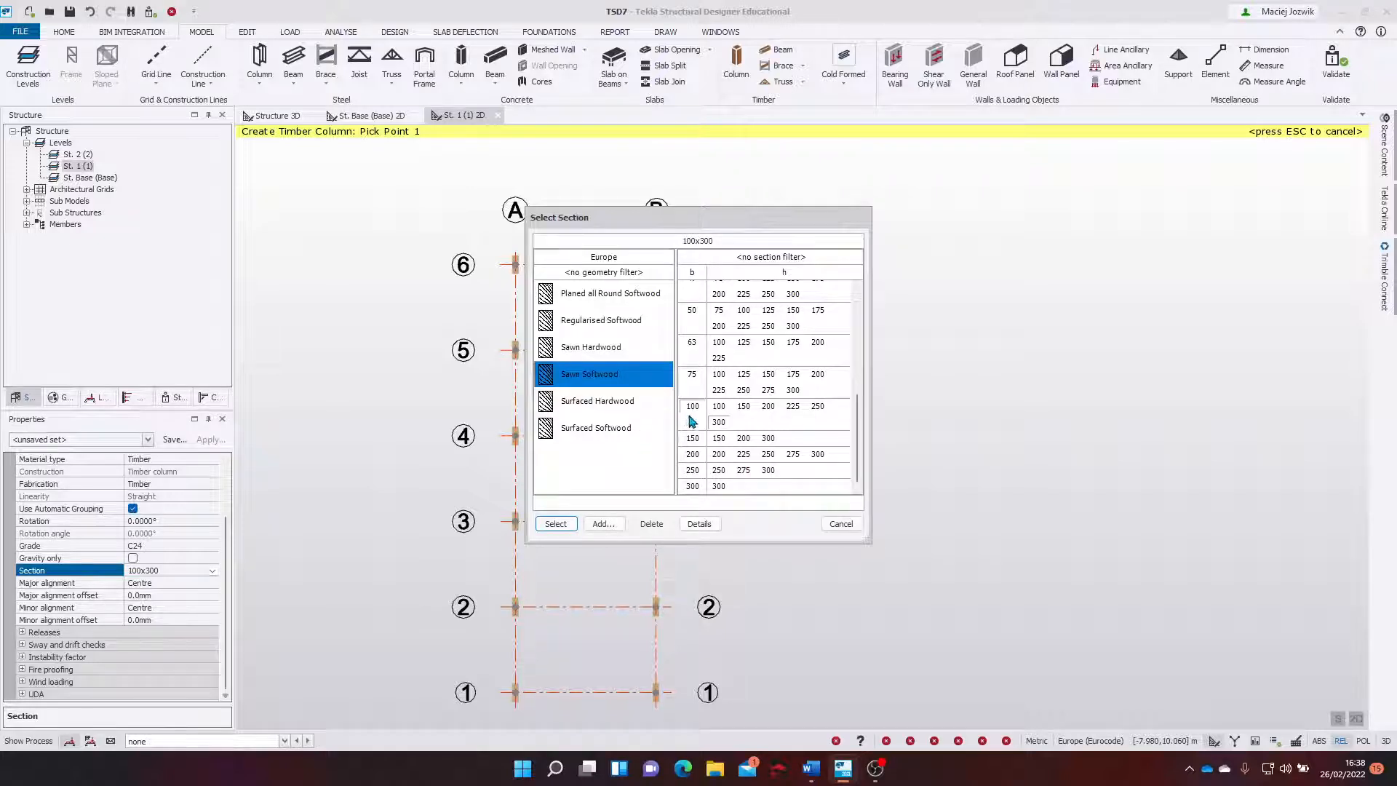
{"action": "left_click", "coordinate": [719, 406]}
{"action": "left_click", "coordinate": [562, 525]}
Place the 100x100 timber columns alternately at grid intersections A/6, B/5, A/4, B/3 and A/2.
{"action": "scroll", "coordinate": [536, 574], "scroll_direction": "down", "scroll_amount": 1}
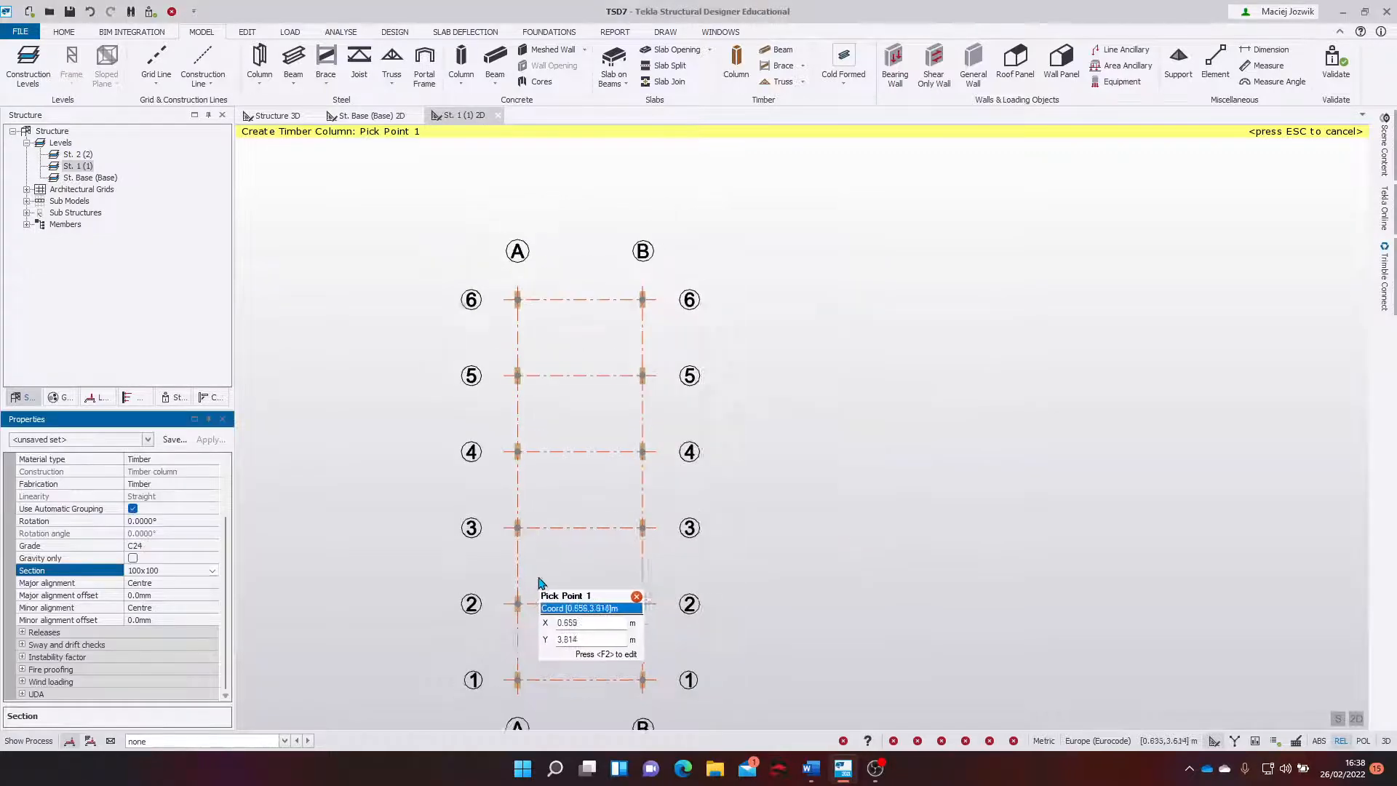
{"action": "middle_click_drag", "start_coordinate": [546, 556], "coordinate": [571, 438]}
{"action": "scroll", "coordinate": [566, 525], "scroll_direction": "up", "scroll_amount": 3}
{"action": "middle_click_drag", "start_coordinate": [539, 310], "coordinate": [540, 556]}
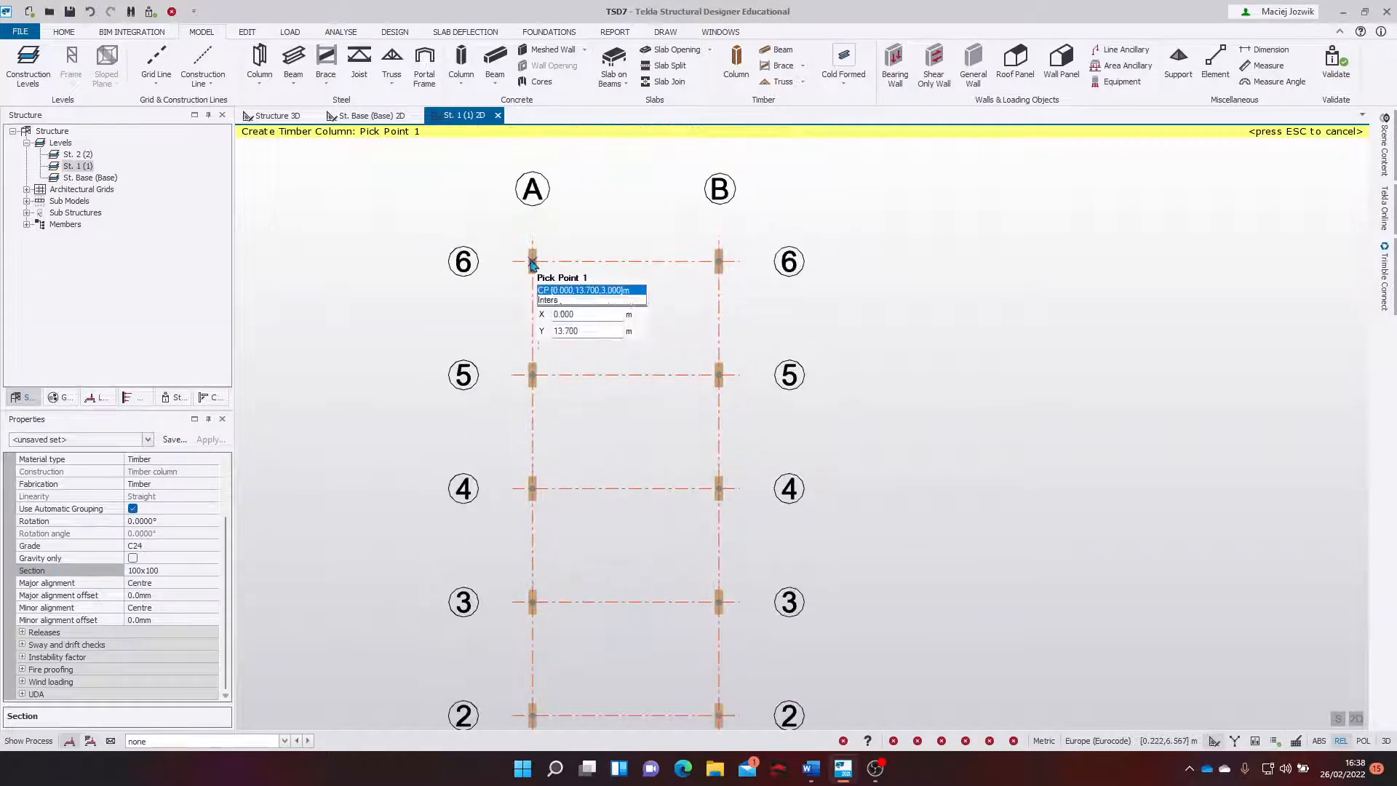
{"action": "left_click", "coordinate": [533, 262]}
{"action": "left_click", "coordinate": [718, 373]}
{"action": "left_click", "coordinate": [537, 492]}
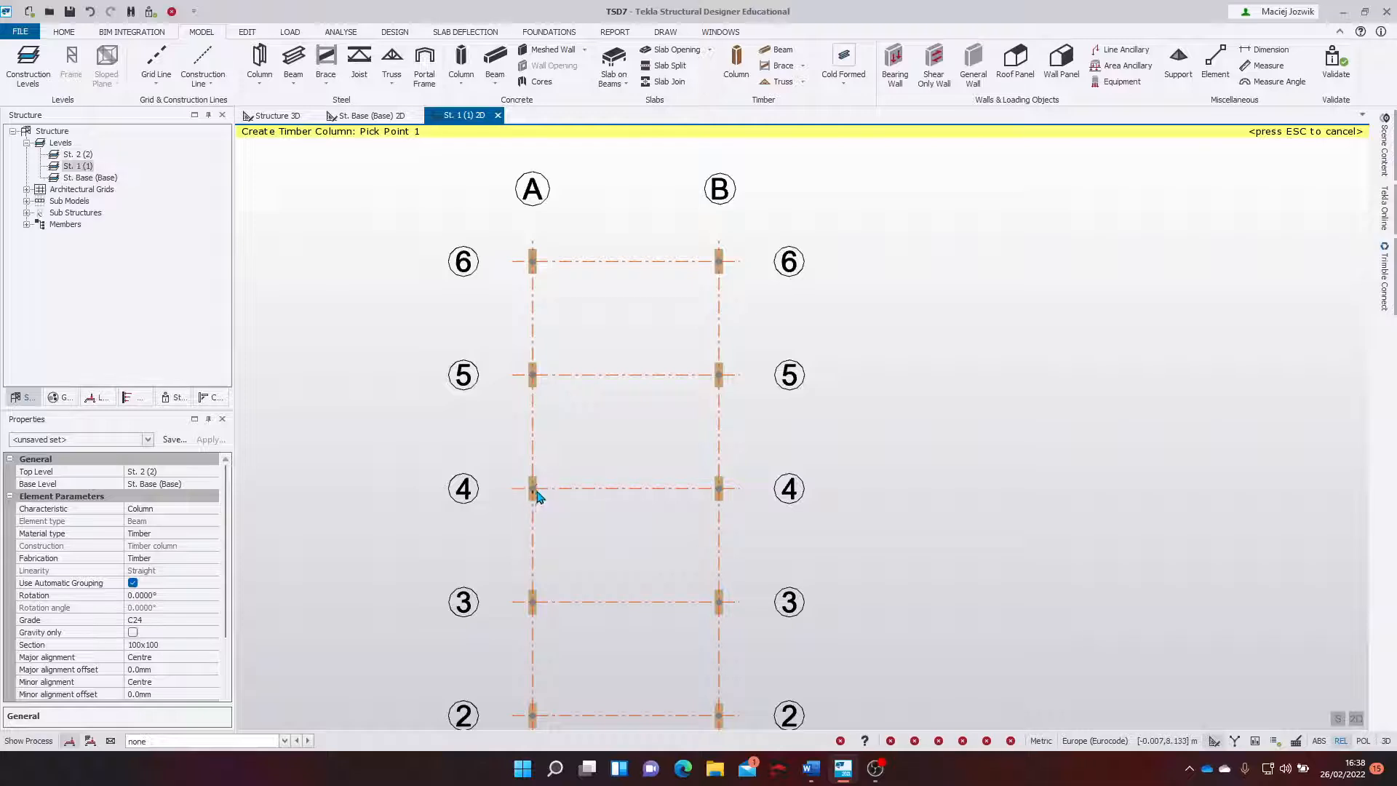
{"action": "left_click", "coordinate": [719, 603]}
{"action": "middle_click_drag", "start_coordinate": [645, 619], "coordinate": [669, 468]}
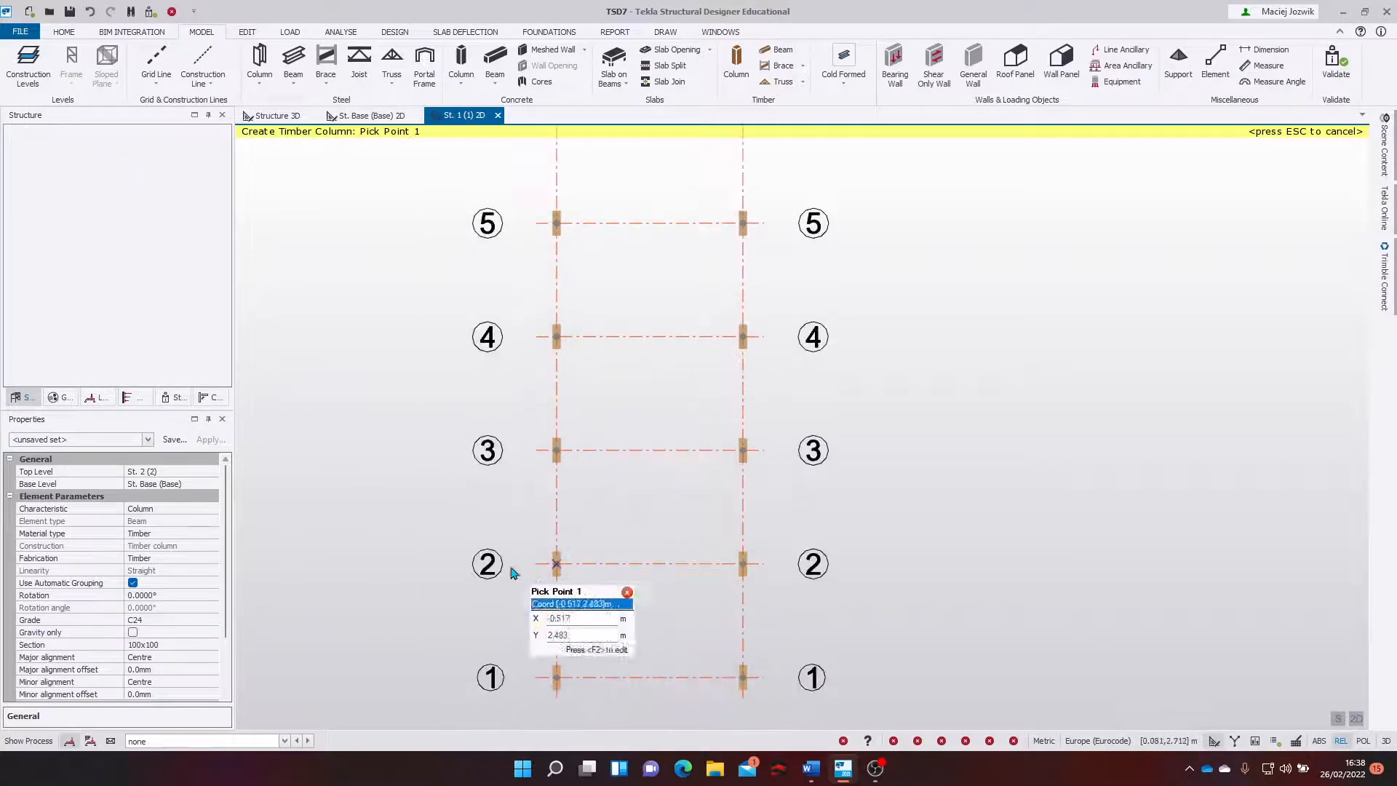
Examine the placed 100x300 and 100x100 timber columns in the 3D structure view.
{"action": "left_click", "coordinate": [270, 116]}
{"action": "scroll", "coordinate": [772, 392], "scroll_direction": "up", "scroll_amount": 8}
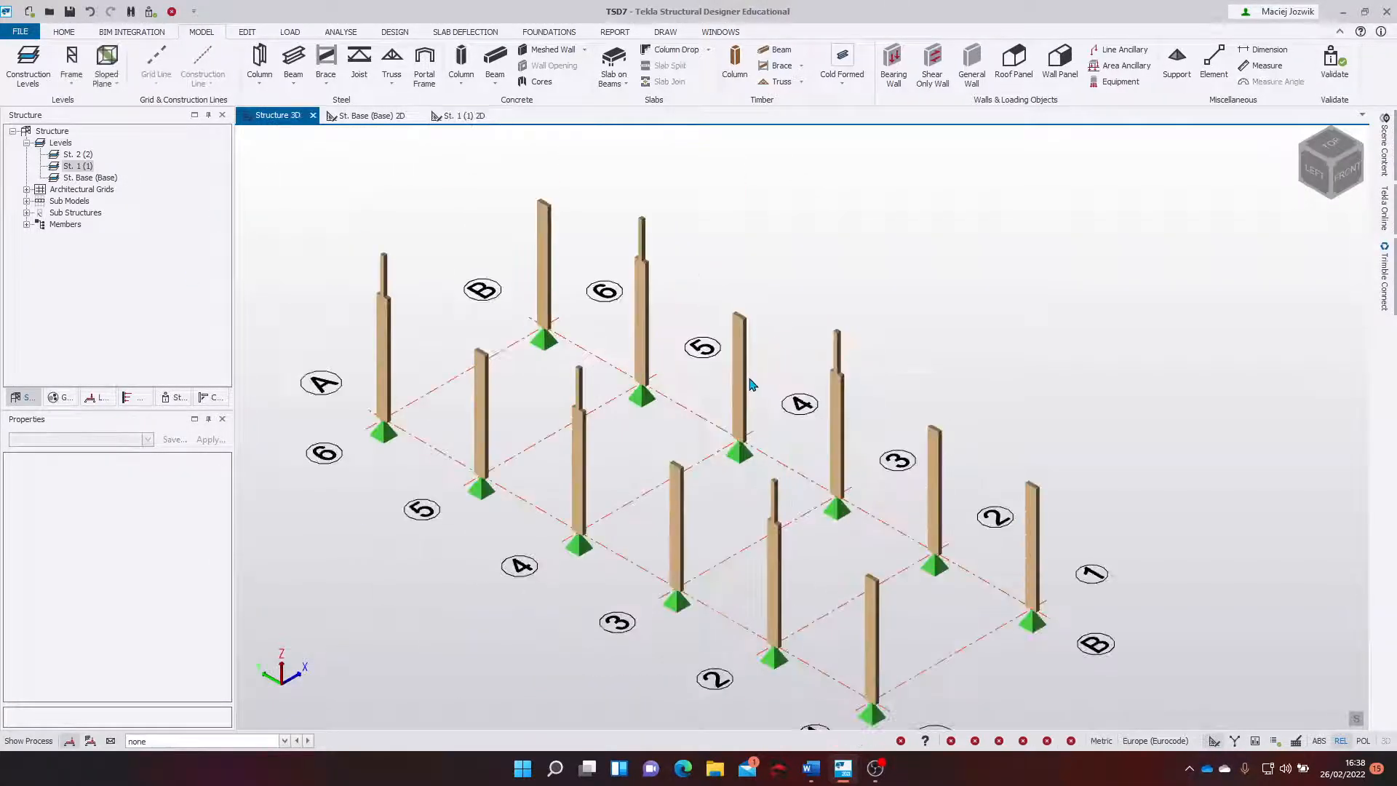
{"action": "middle_click_drag", "start_coordinate": [798, 395], "coordinate": [714, 300]}
{"action": "middle_click_drag", "start_coordinate": [866, 273], "coordinate": [984, 372]}
{"action": "scroll", "coordinate": [666, 267], "scroll_direction": "up", "scroll_amount": 3}
{"action": "middle_click_drag", "start_coordinate": [631, 345], "coordinate": [691, 350]}
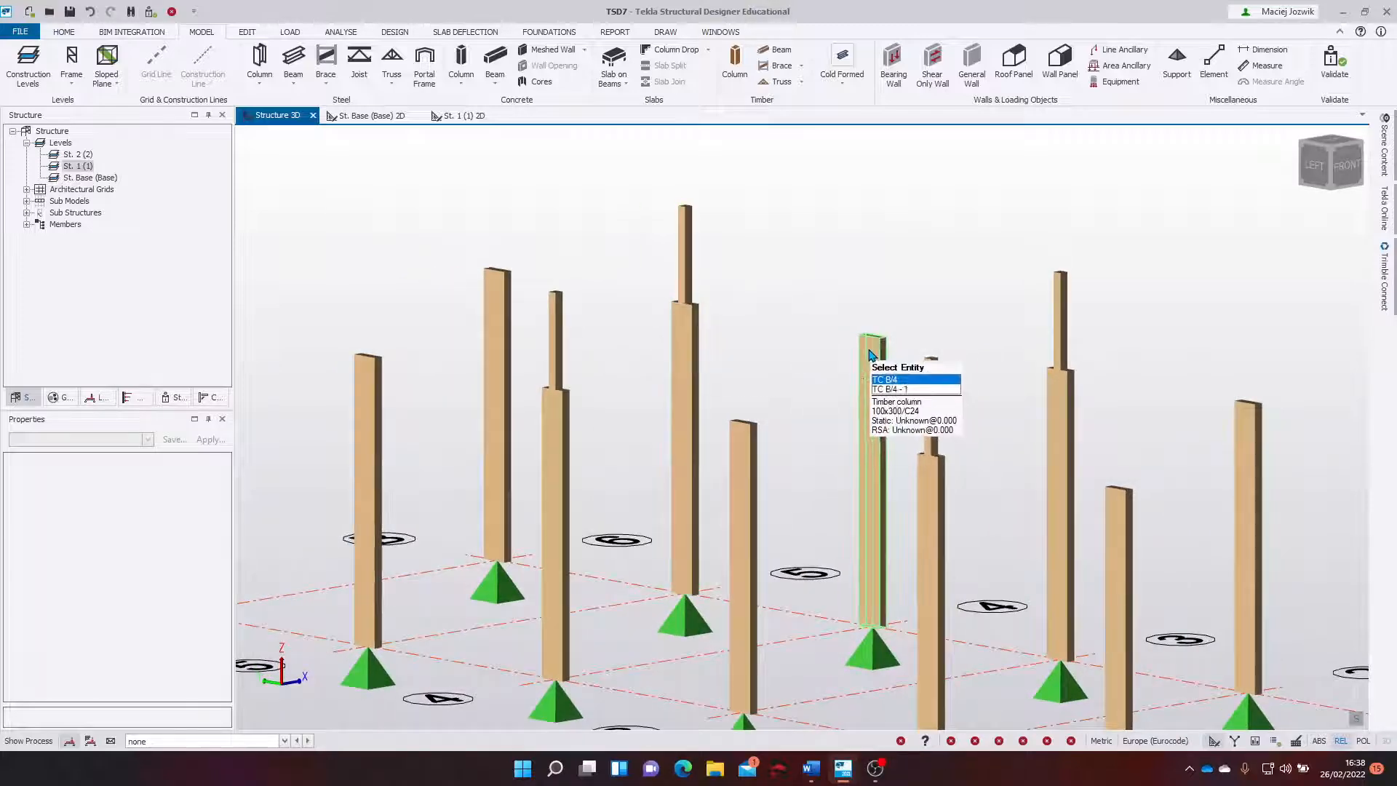
{"action": "middle_click_drag", "start_coordinate": [1069, 337], "coordinate": [1047, 316]}
{"action": "scroll", "coordinate": [948, 431], "scroll_direction": "down", "scroll_amount": 3}
{"action": "scroll", "coordinate": [777, 372], "scroll_direction": "up", "scroll_amount": 3}
{"action": "scroll", "coordinate": [777, 373], "scroll_direction": "down", "scroll_amount": 3}
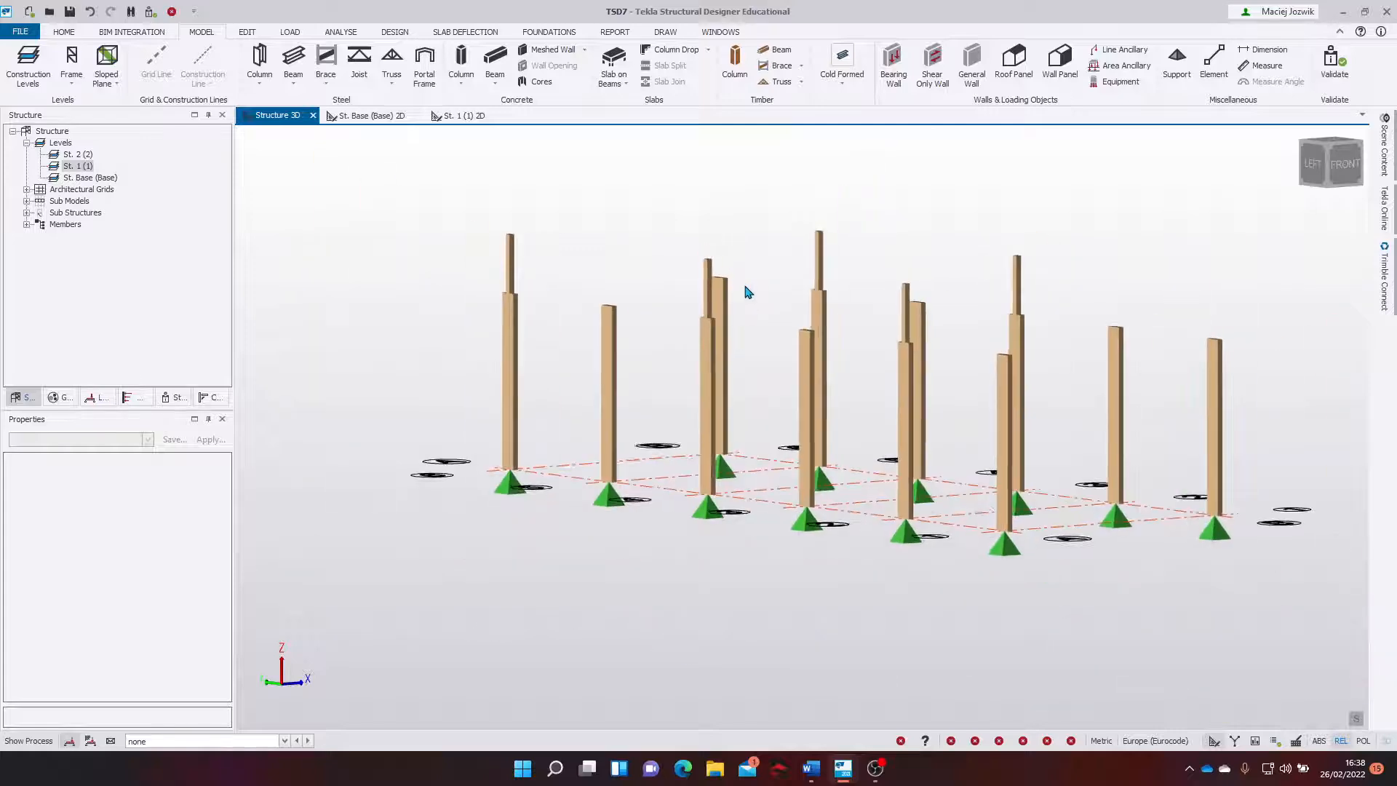
{"action": "middle_click_drag", "start_coordinate": [749, 290], "coordinate": [688, 309]}
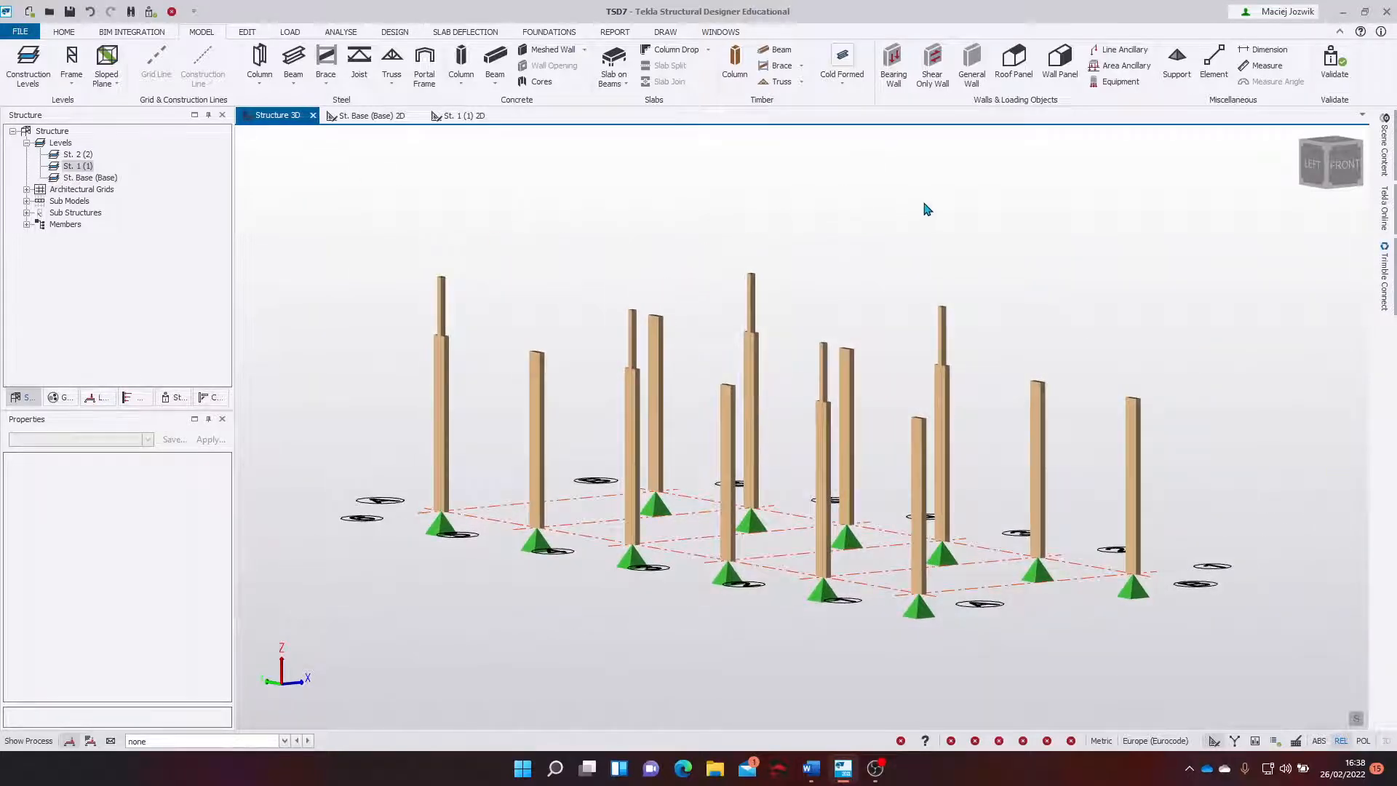
{"action": "middle_click_drag", "start_coordinate": [927, 210], "coordinate": [895, 280]}
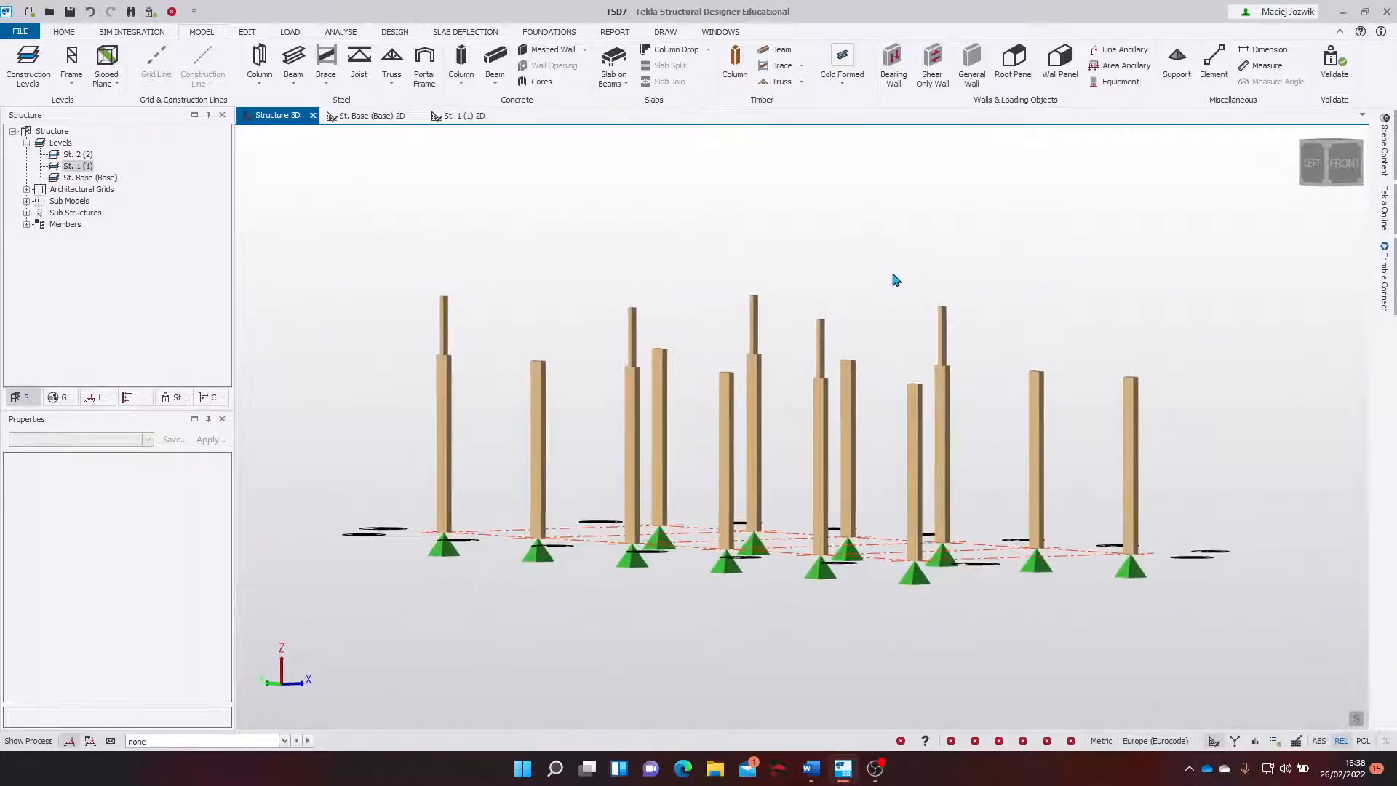
Delete the five 100x100 timber columns that run from St. Base to St. 2, keeping the 100x300 columns.
{"action": "left_click_drag", "start_coordinate": [990, 250], "coordinate": [444, 339]}
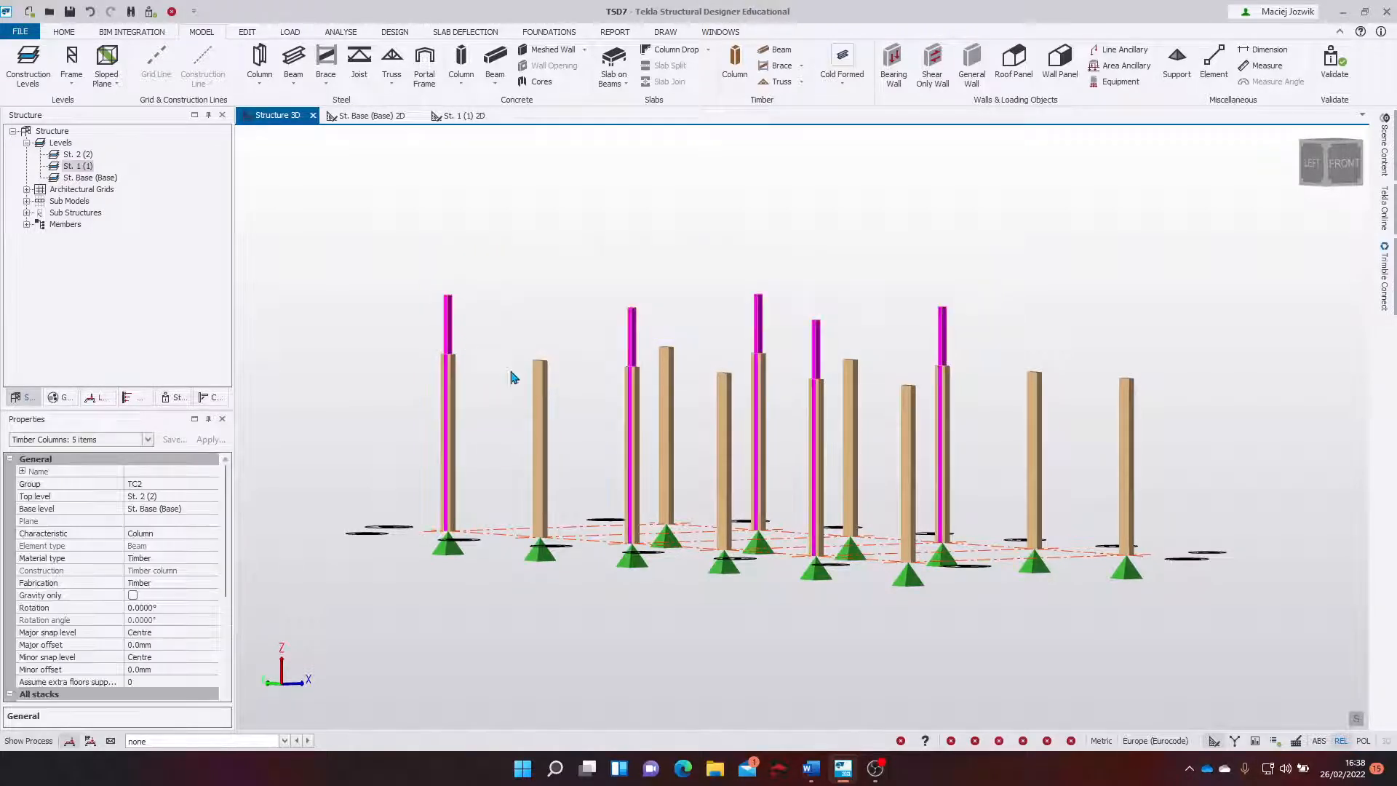
{"action": "middle_click_drag", "start_coordinate": [629, 555], "coordinate": [693, 582]}
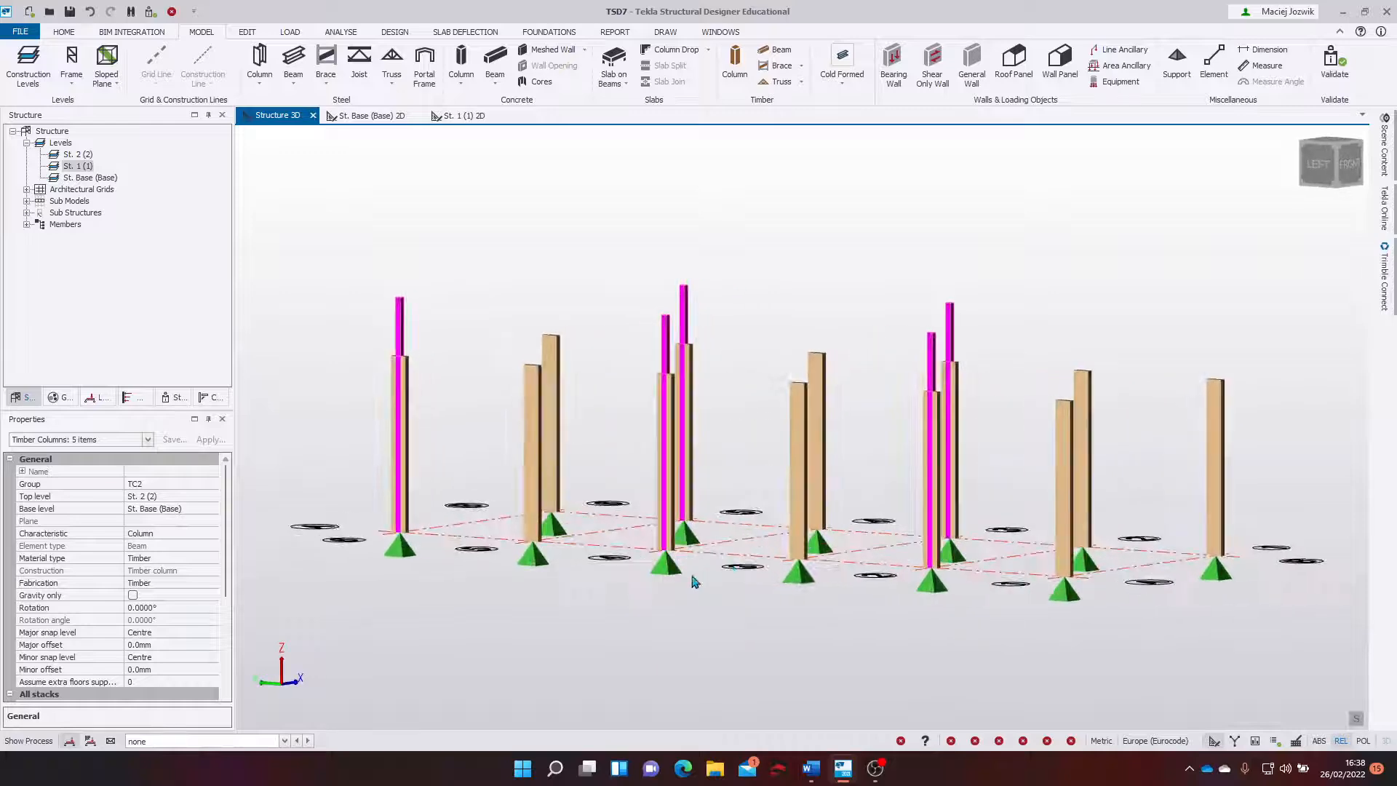
{"action": "scroll", "coordinate": [693, 582], "scroll_direction": "up", "scroll_amount": 3}
{"action": "mouse_move", "coordinate": [648, 538]}
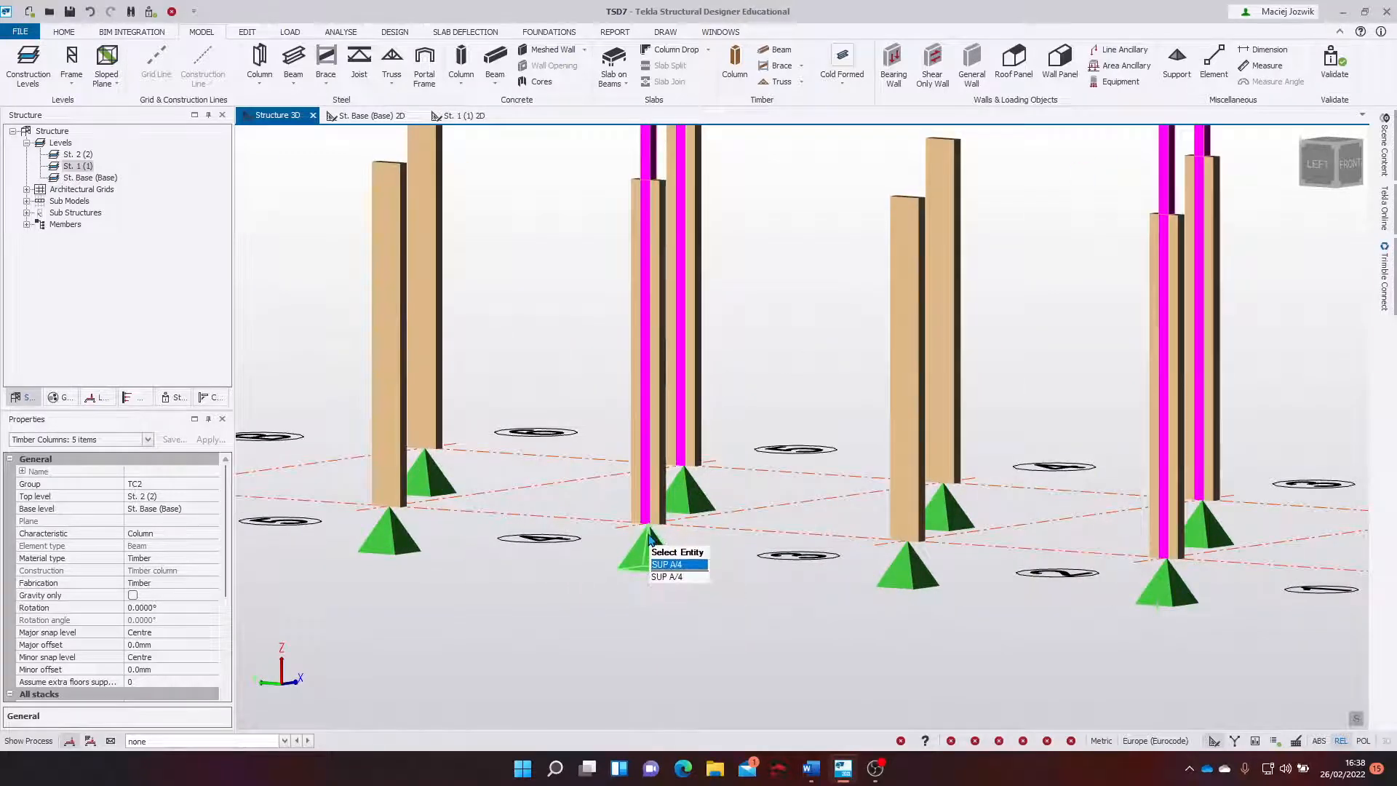
{"action": "scroll", "coordinate": [650, 540], "scroll_direction": "down", "scroll_amount": 2}
{"action": "mouse_move", "coordinate": [651, 169]}
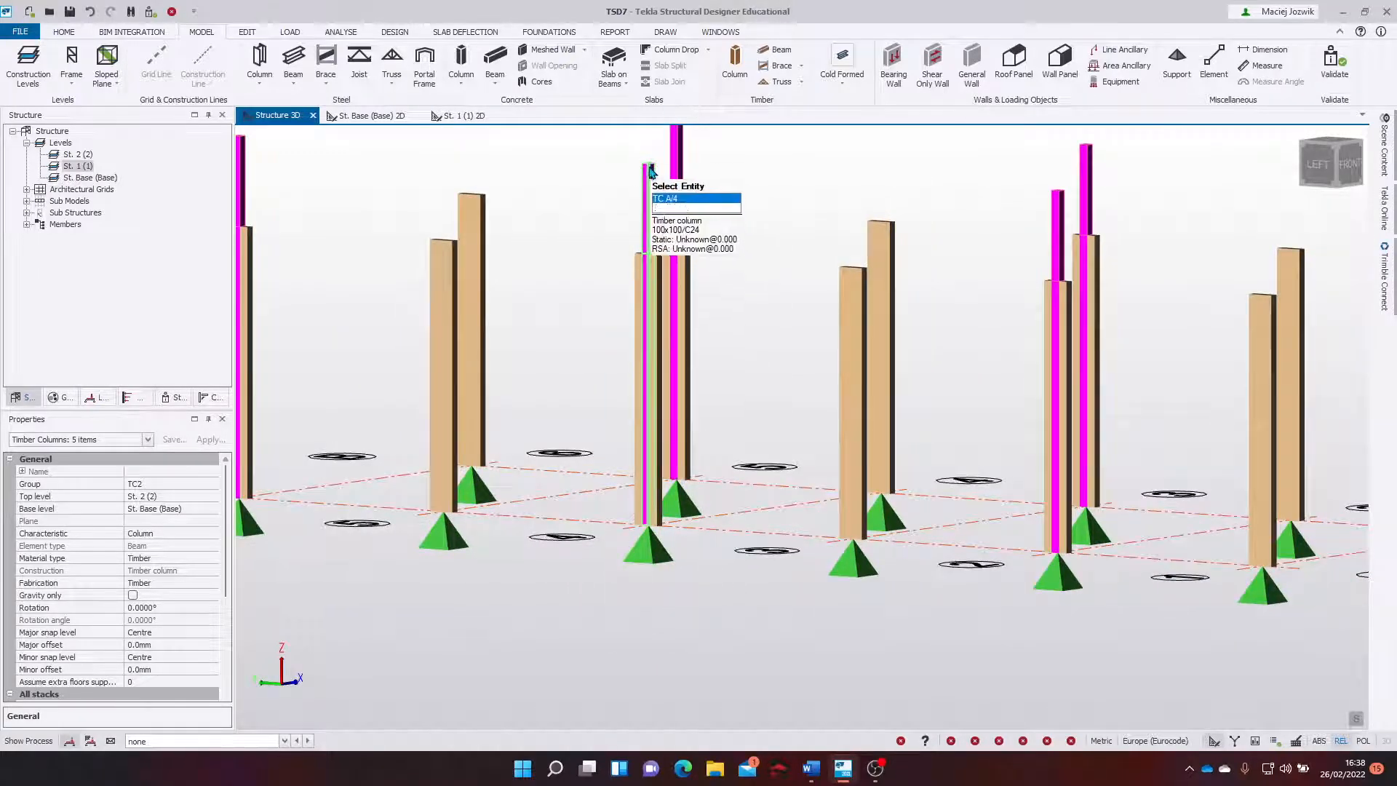
{"action": "scroll", "coordinate": [650, 167], "scroll_direction": "down", "scroll_amount": 1}
{"action": "middle_click_drag", "start_coordinate": [650, 167], "coordinate": [584, 311]}
{"action": "middle_click_drag", "start_coordinate": [563, 357], "coordinate": [645, 321]}
{"action": "right_click_drag", "start_coordinate": [645, 320], "coordinate": [616, 345]}
{"action": "left_click_drag", "start_coordinate": [226, 489], "coordinate": [235, 456]}
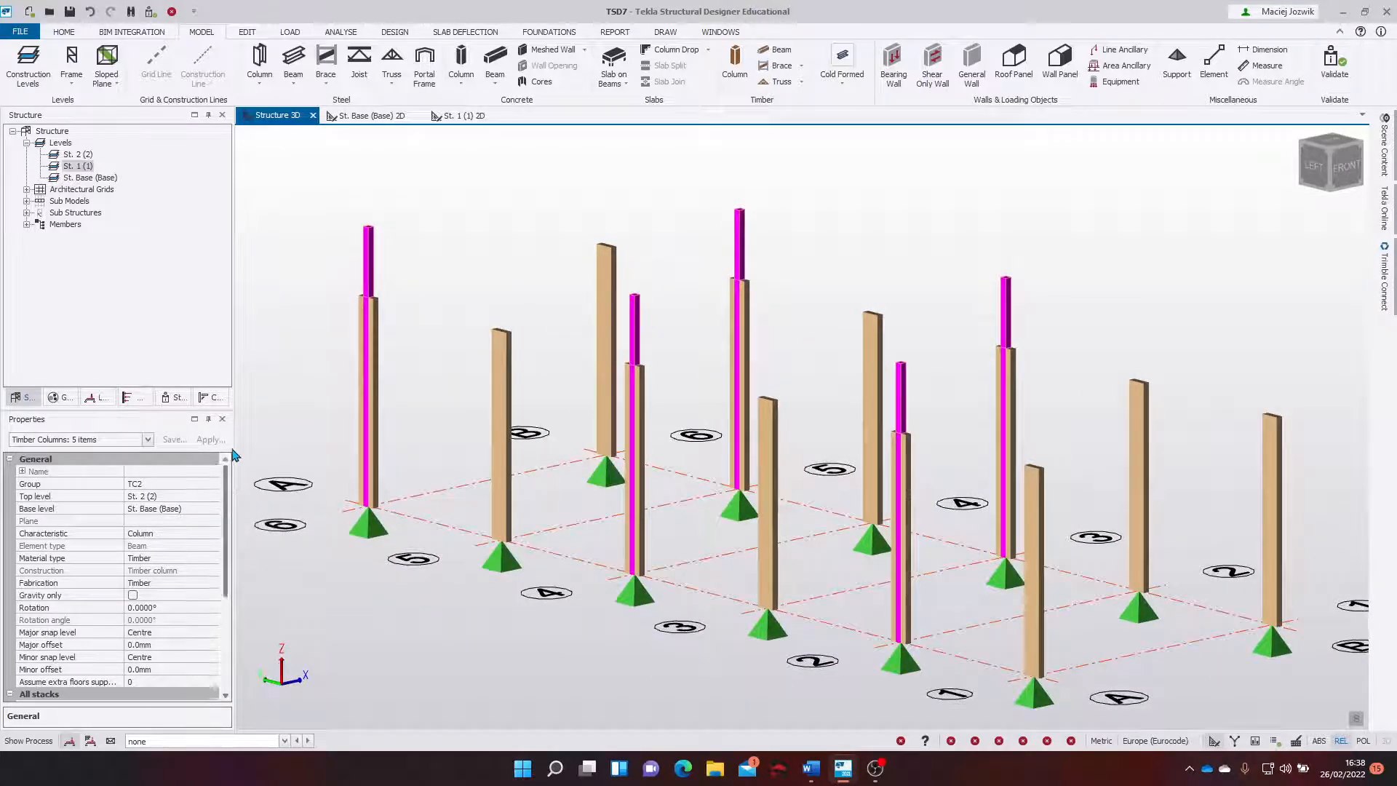
{"action": "scroll", "coordinate": [375, 417], "scroll_direction": "down", "scroll_amount": 2}
{"action": "right_click_drag", "start_coordinate": [407, 418], "coordinate": [389, 388]}
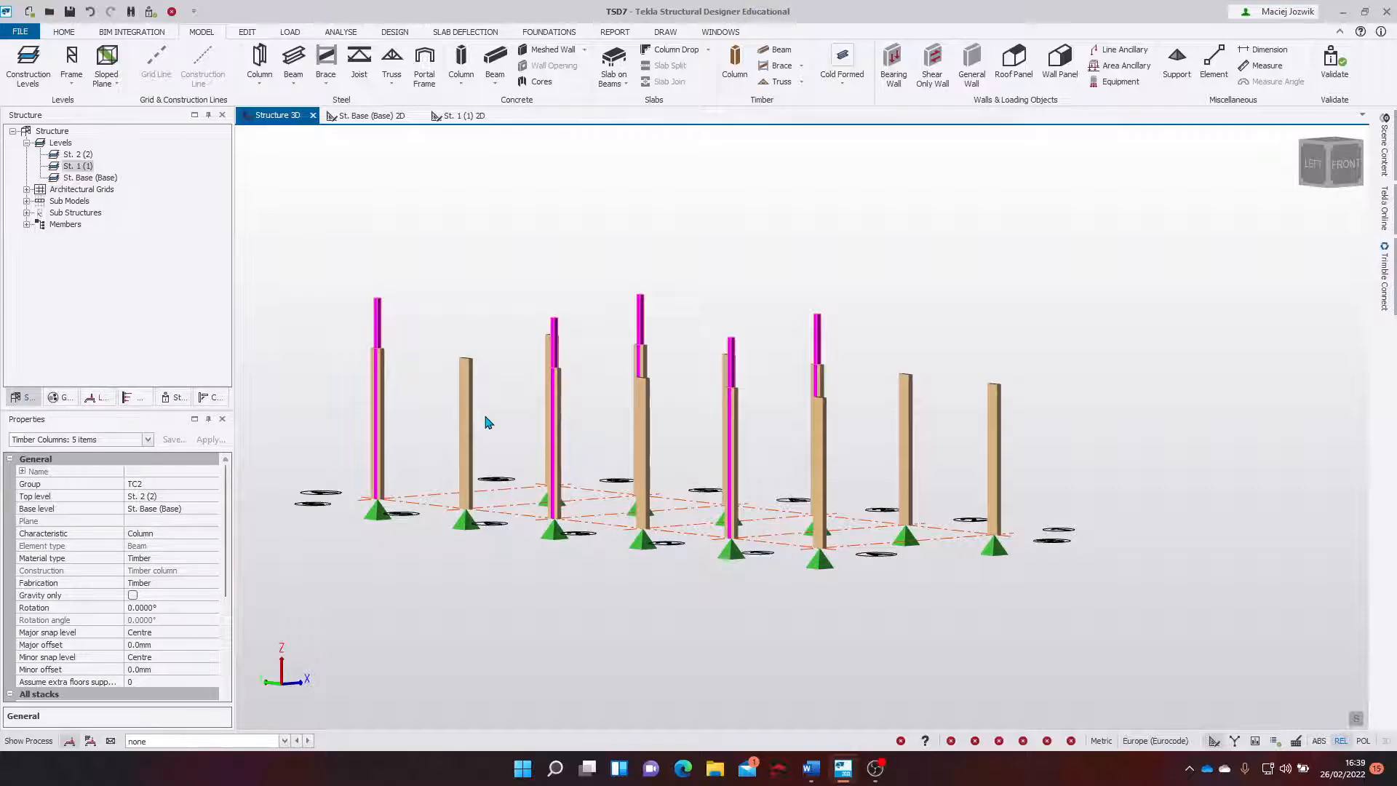
{"action": "key", "text": "Delete"}
{"action": "left_click", "coordinate": [788, 275]}
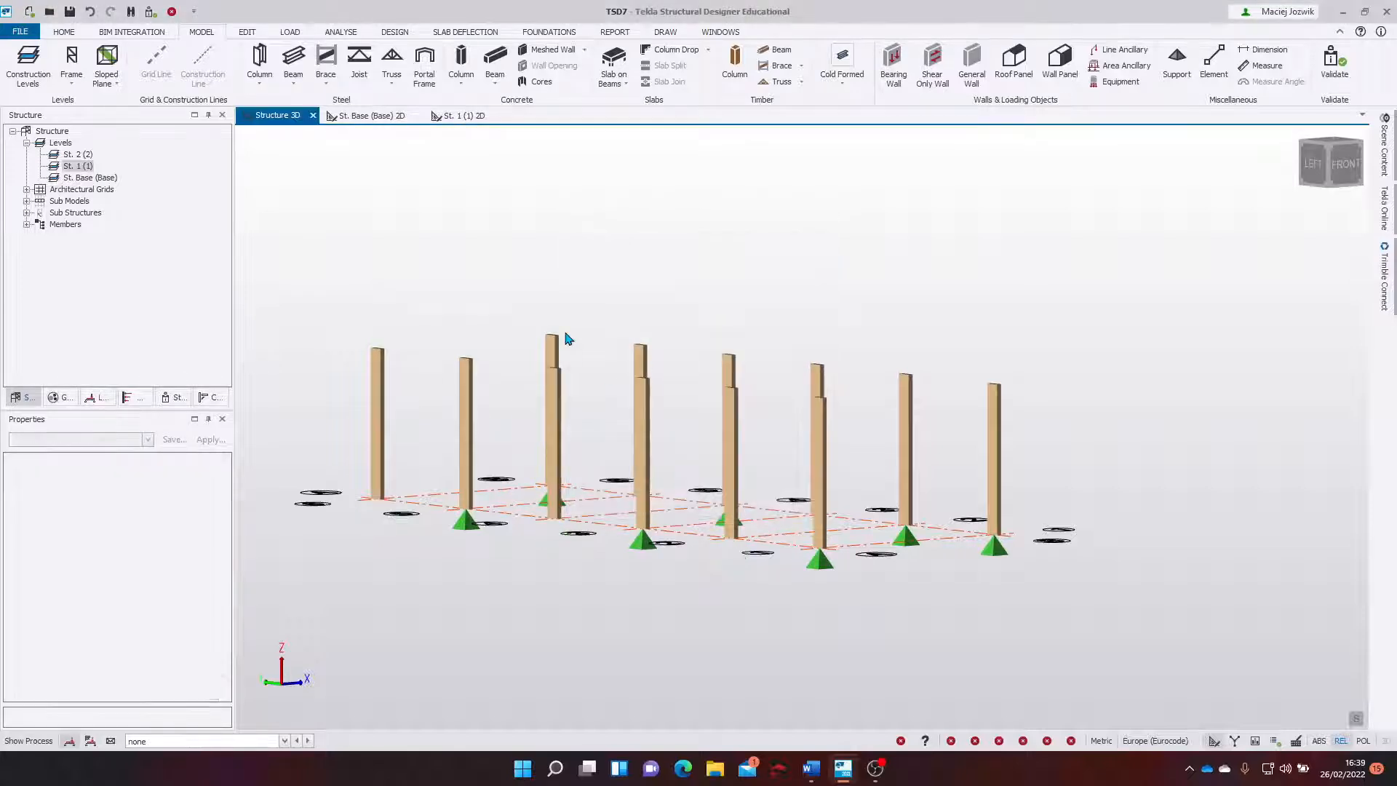
Place 100x100 C24 timber columns from St. 1 (1) to St. 2 (2) at grid intersections A/6, B/5, A/4, B/3 and A/2.
{"action": "right_click_drag", "start_coordinate": [568, 338], "coordinate": [417, 163]}
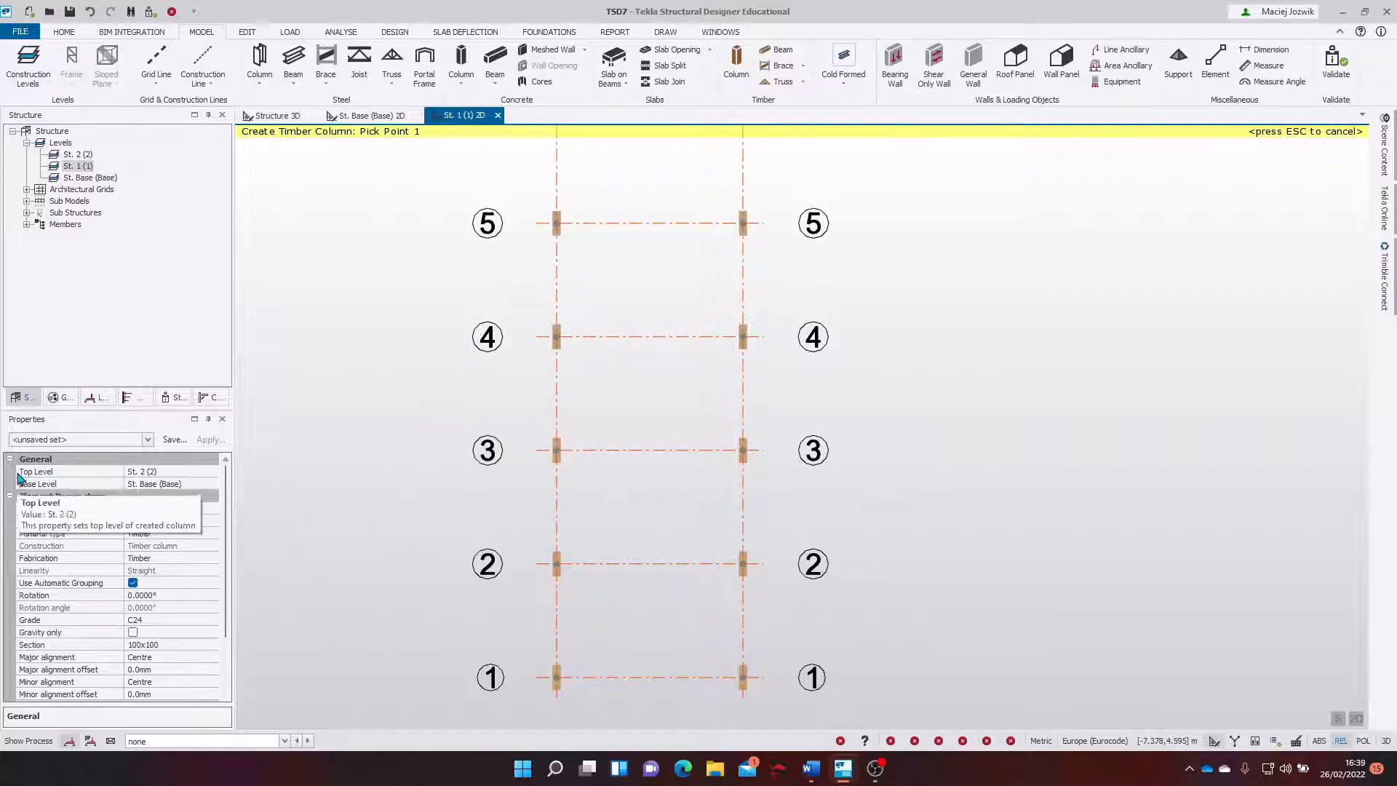
{"action": "left_click", "coordinate": [192, 484]}
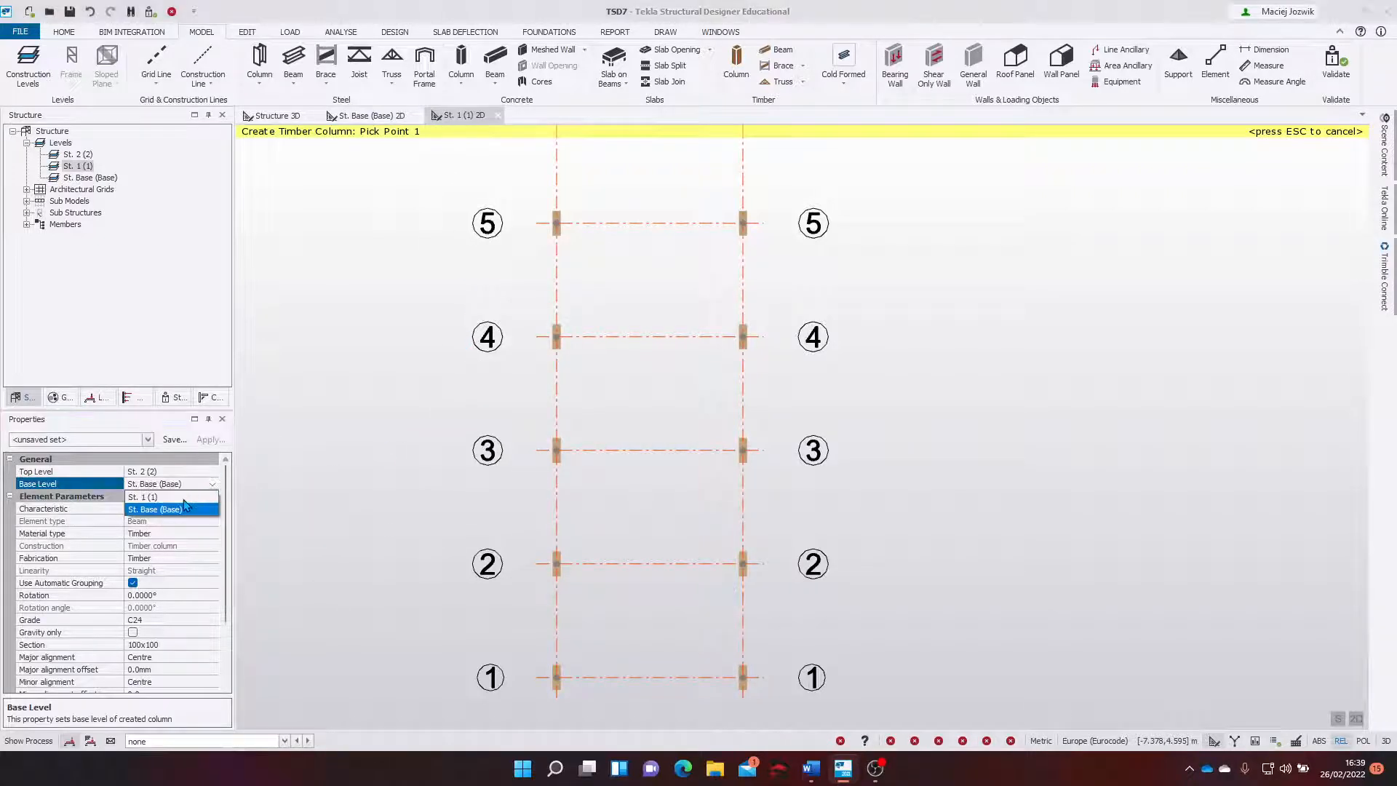
{"action": "scroll", "coordinate": [335, 484], "scroll_direction": "down", "scroll_amount": 3}
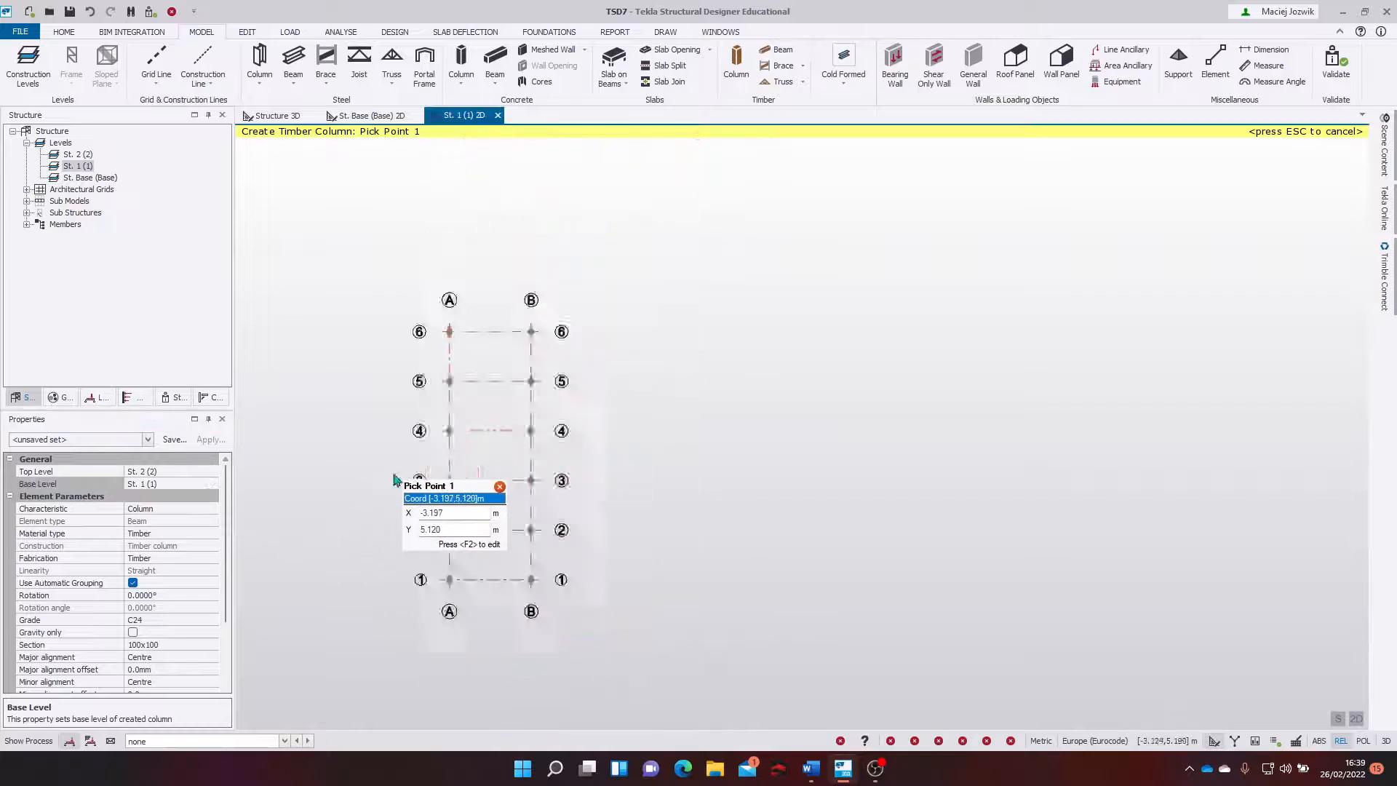
{"action": "scroll", "coordinate": [386, 485], "scroll_direction": "up", "scroll_amount": 2}
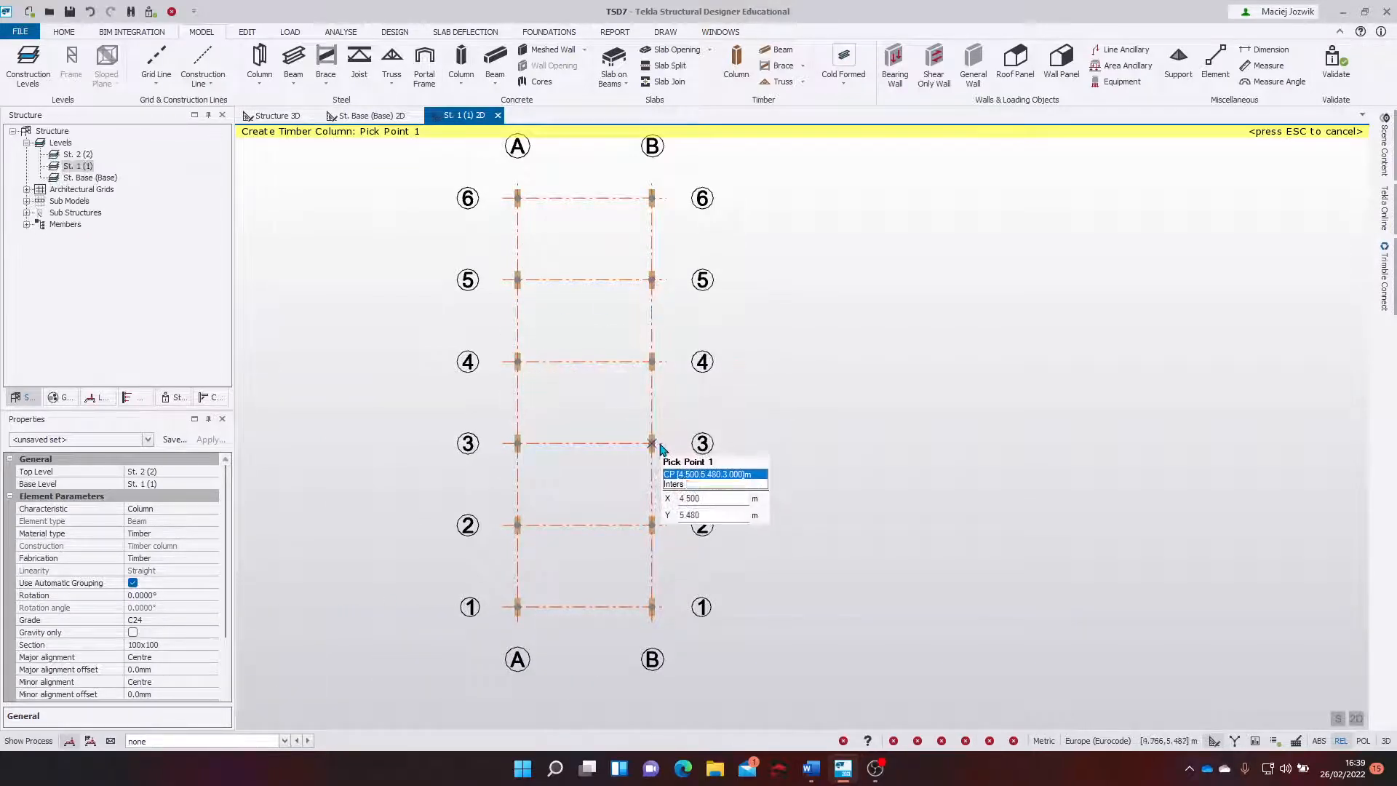
Examine the new upper columns and the column bases from several angles in the 3D structure view.
{"action": "left_click", "coordinate": [277, 115]}
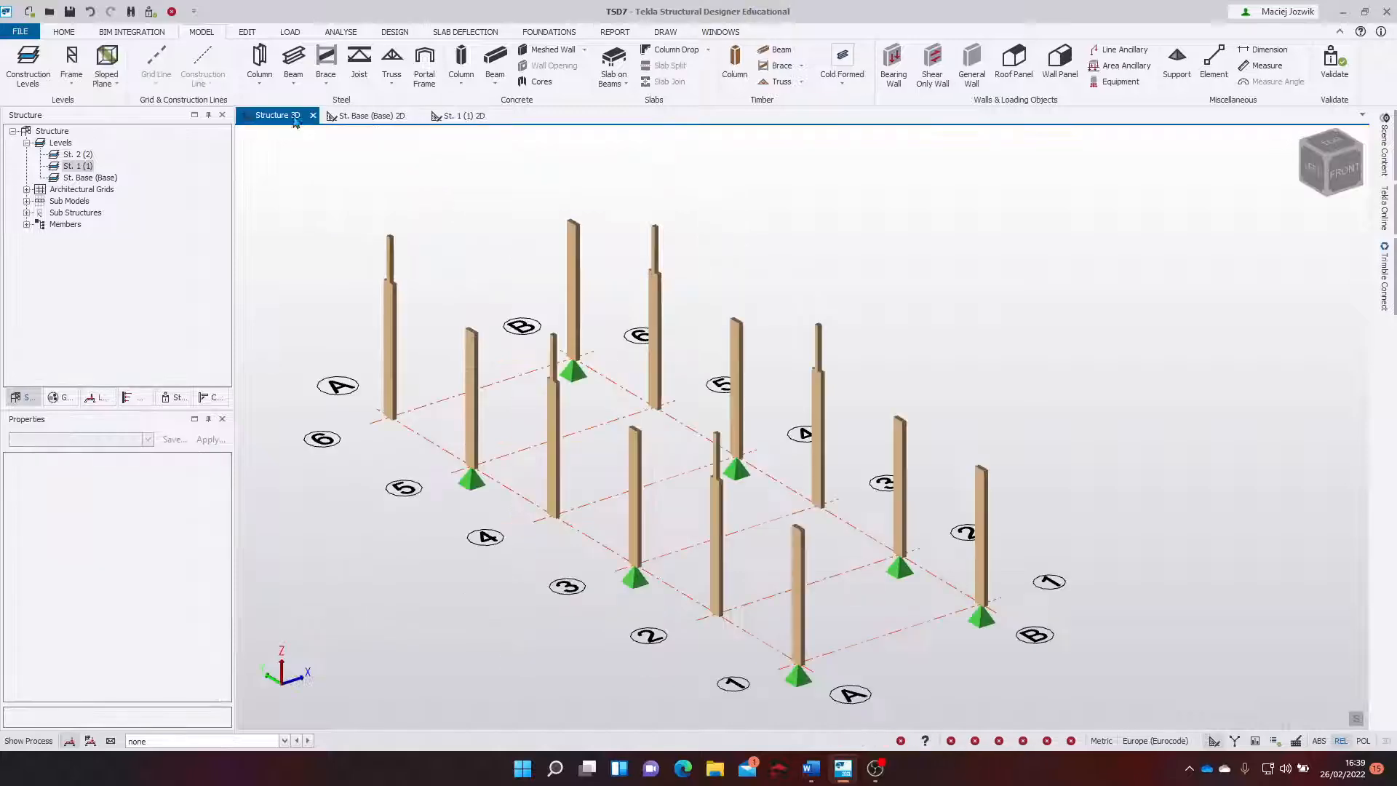
{"action": "middle_click_drag", "start_coordinate": [619, 320], "coordinate": [580, 315]}
{"action": "middle_click_drag", "start_coordinate": [620, 398], "coordinate": [509, 436]}
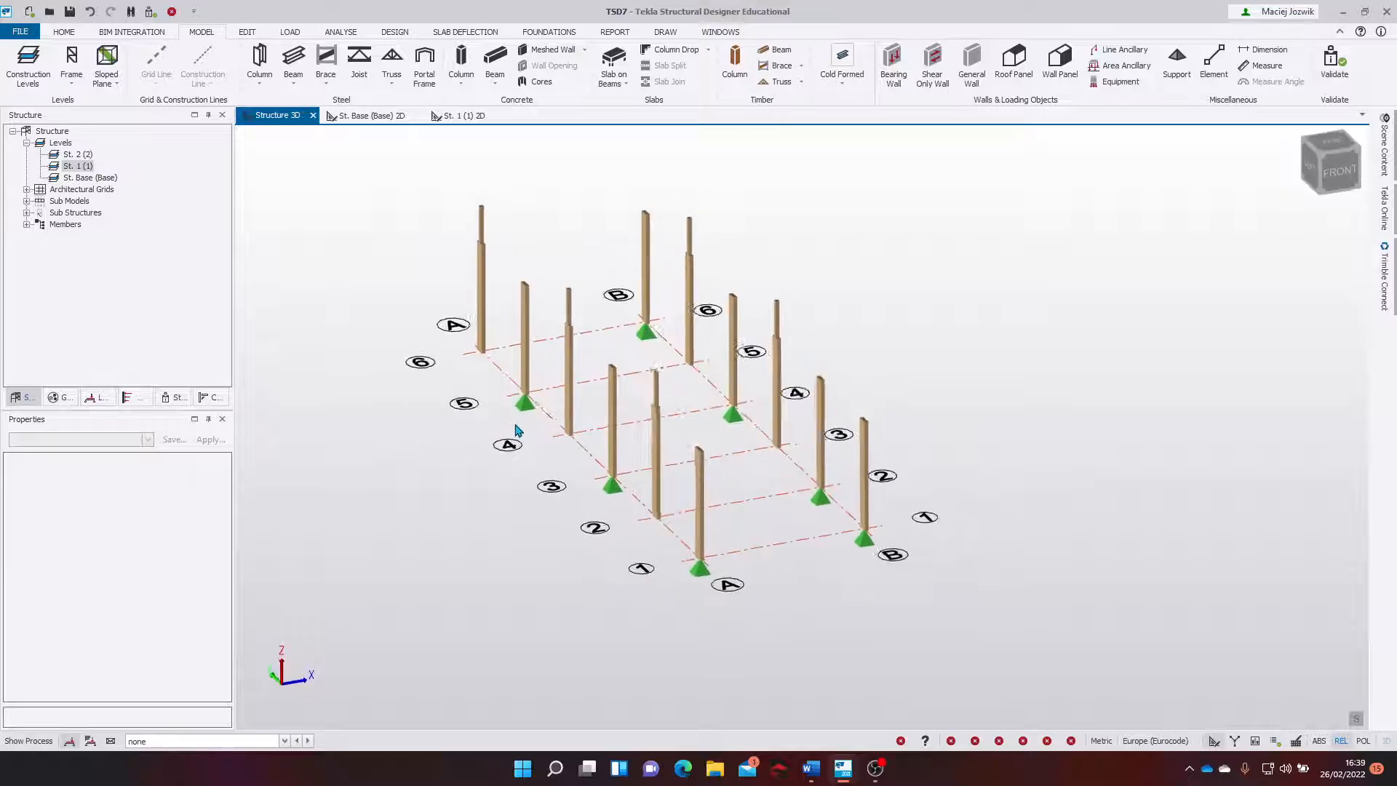
{"action": "scroll", "coordinate": [677, 524], "scroll_direction": "up", "scroll_amount": 6}
{"action": "middle_click_drag", "start_coordinate": [753, 563], "coordinate": [786, 423]}
{"action": "scroll", "coordinate": [786, 423], "scroll_direction": "down", "scroll_amount": 5}
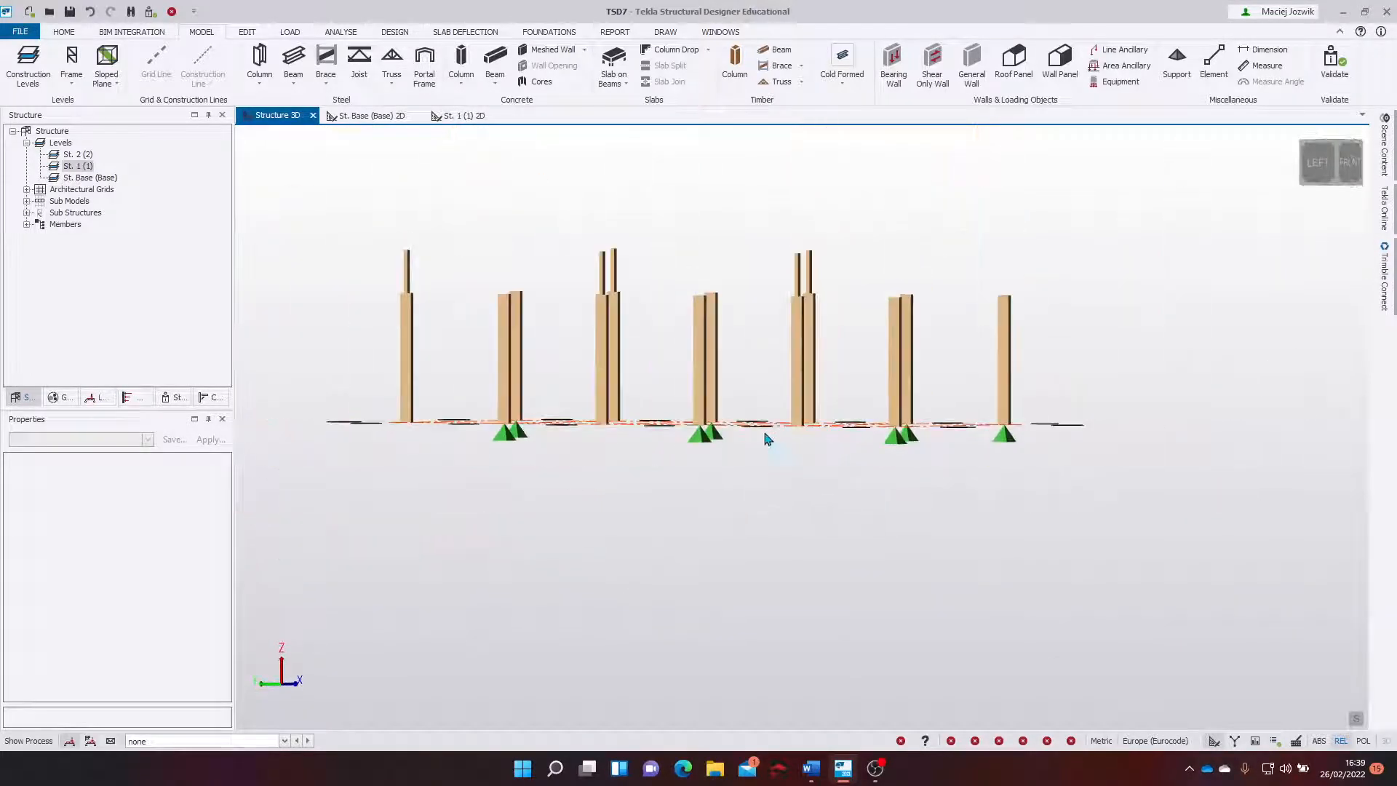
{"action": "middle_click_drag", "start_coordinate": [763, 349], "coordinate": [857, 404]}
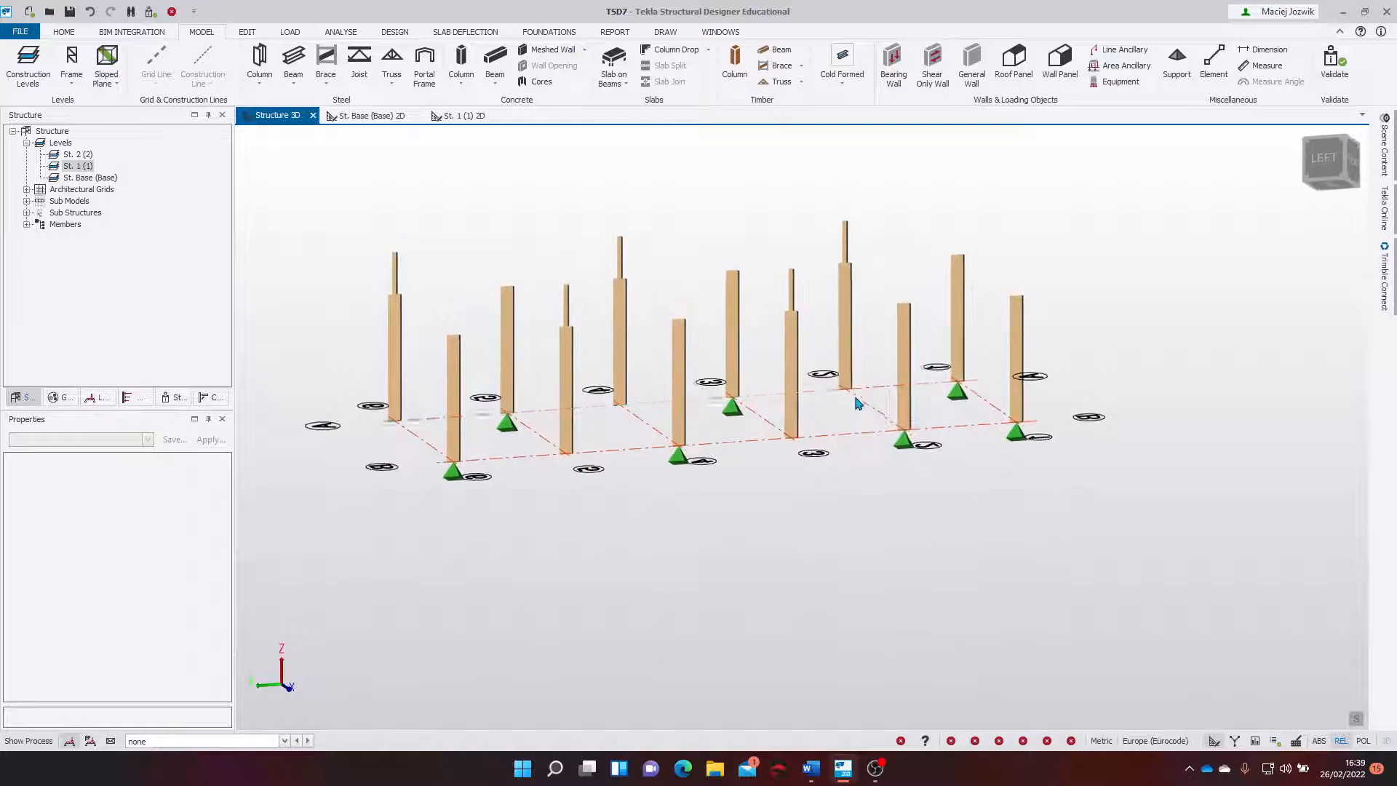
Select the upper 100x100 column at A/2 and check its levels and the base of the column below for a support.
{"action": "left_click", "coordinate": [846, 243]}
{"action": "middle_click_drag", "start_coordinate": [846, 243], "coordinate": [835, 364]}
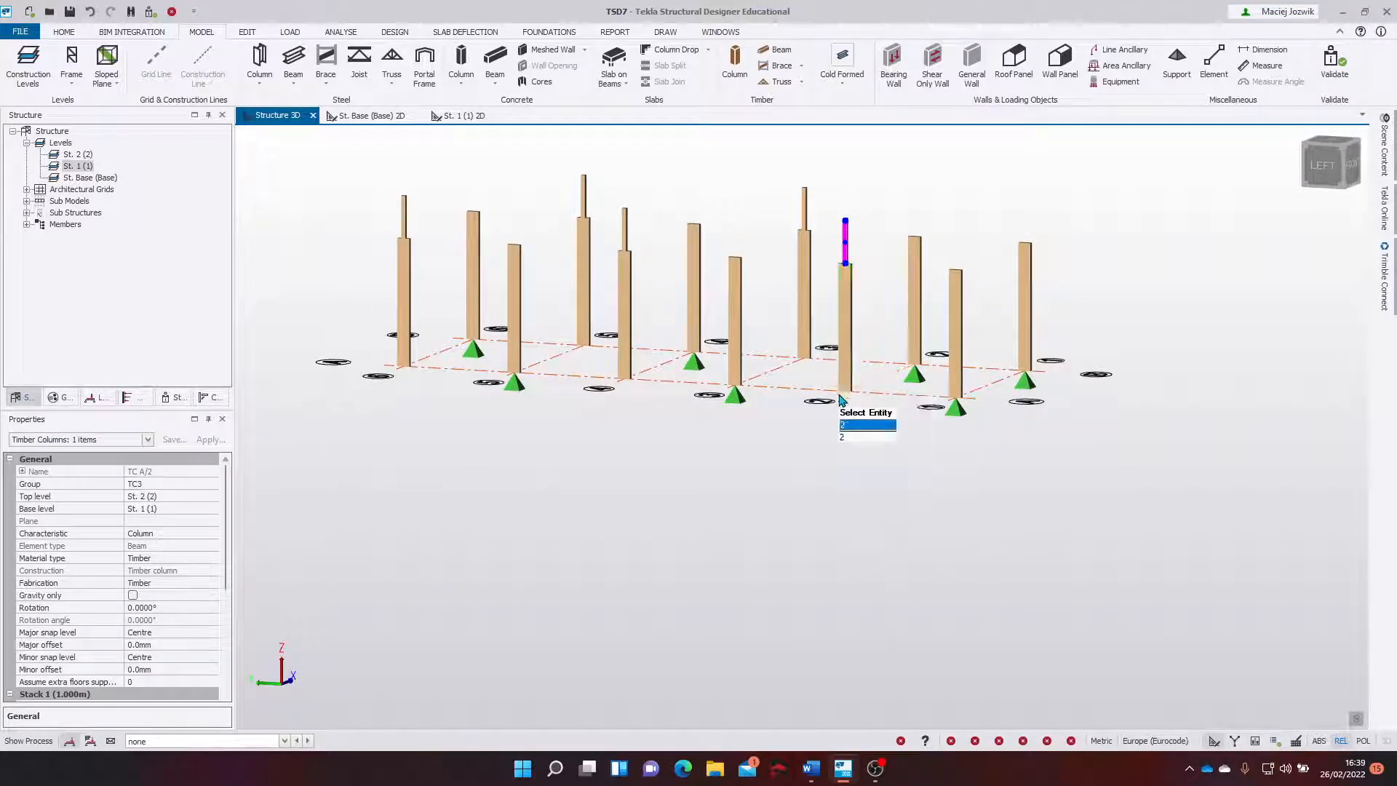
{"action": "scroll", "coordinate": [836, 408], "scroll_direction": "up", "scroll_amount": 2}
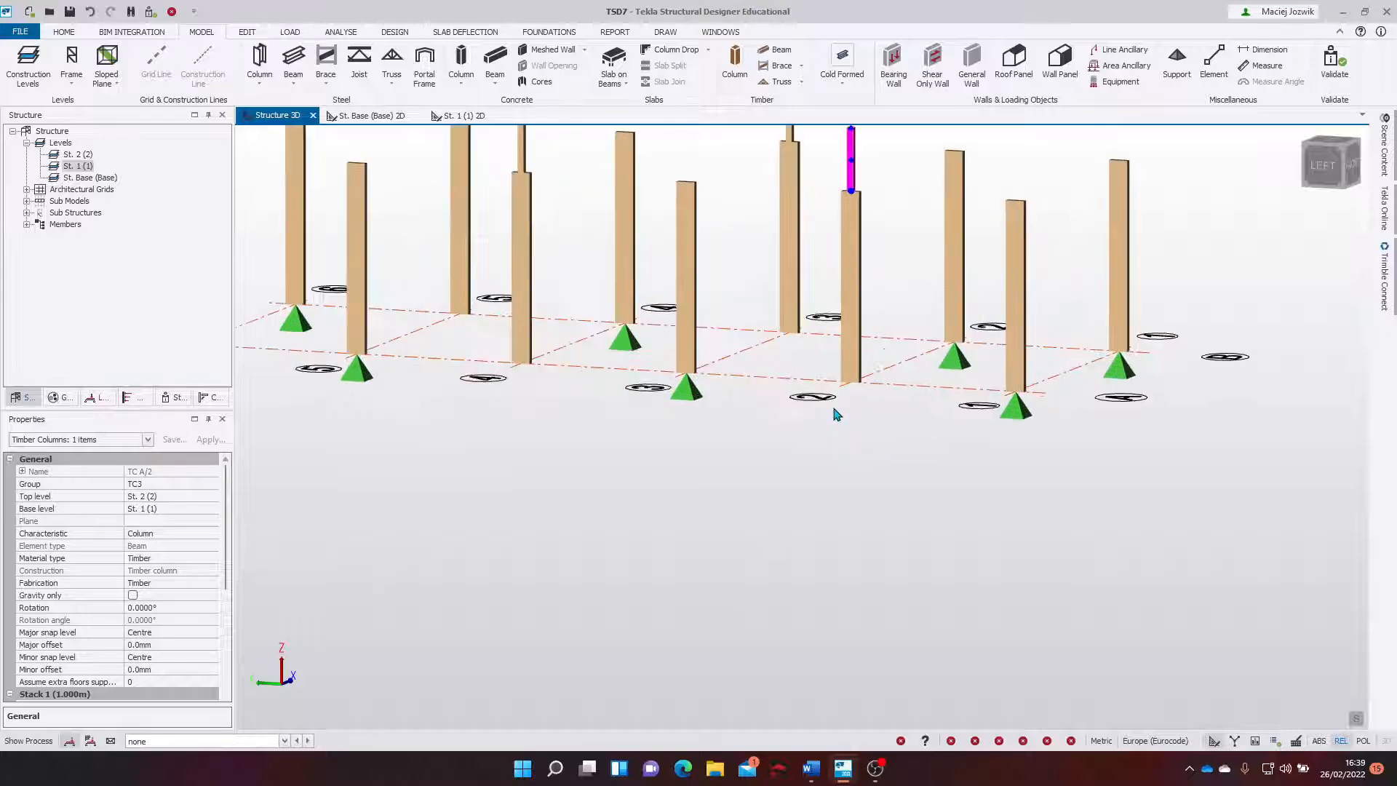
{"action": "middle_click_drag", "start_coordinate": [836, 413], "coordinate": [806, 507]}
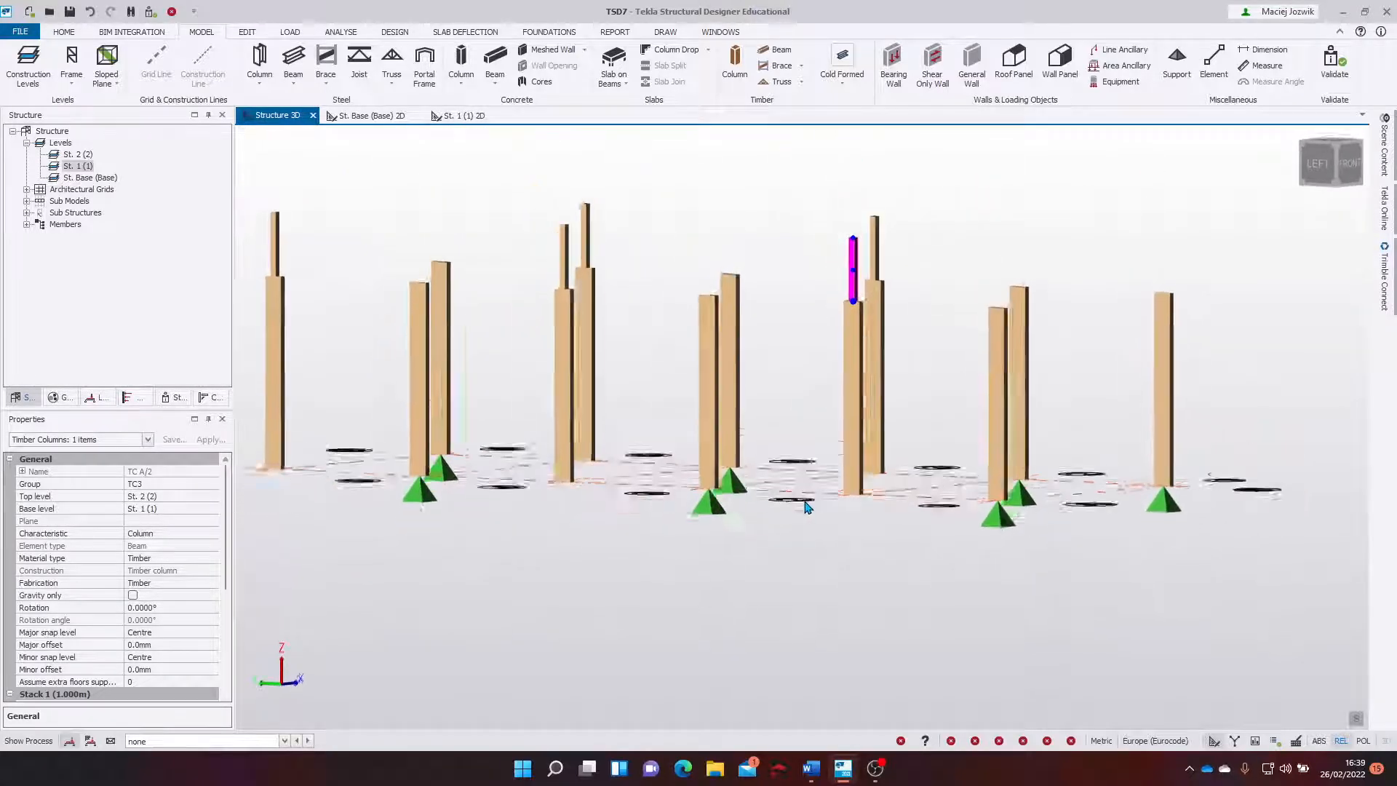
{"action": "left_click_drag", "start_coordinate": [806, 507], "coordinate": [793, 521]}
{"action": "scroll", "coordinate": [794, 521], "scroll_direction": "down", "scroll_amount": 2}
{"action": "mouse_move", "coordinate": [793, 521]}
{"action": "middle_mouse_down"}
{"action": "mouse_move", "coordinate": [764, 505]}
{"action": "mouse_move", "coordinate": [798, 502]}
{"action": "middle_mouse_up"}
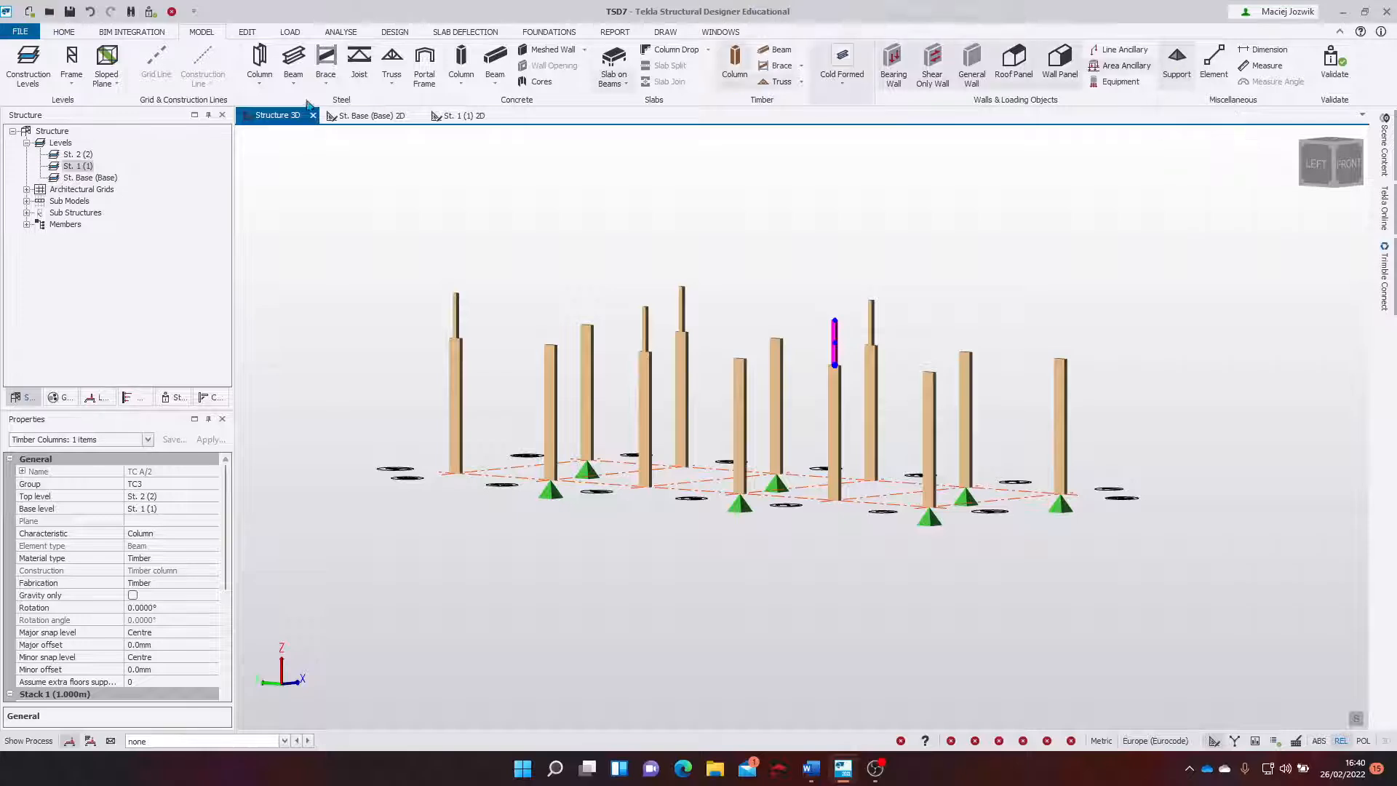
Create fully fixed supports at the base of the columns at A/2, A/4, B/5, A/6 and B/3.
{"action": "left_click", "coordinate": [1176, 62]}
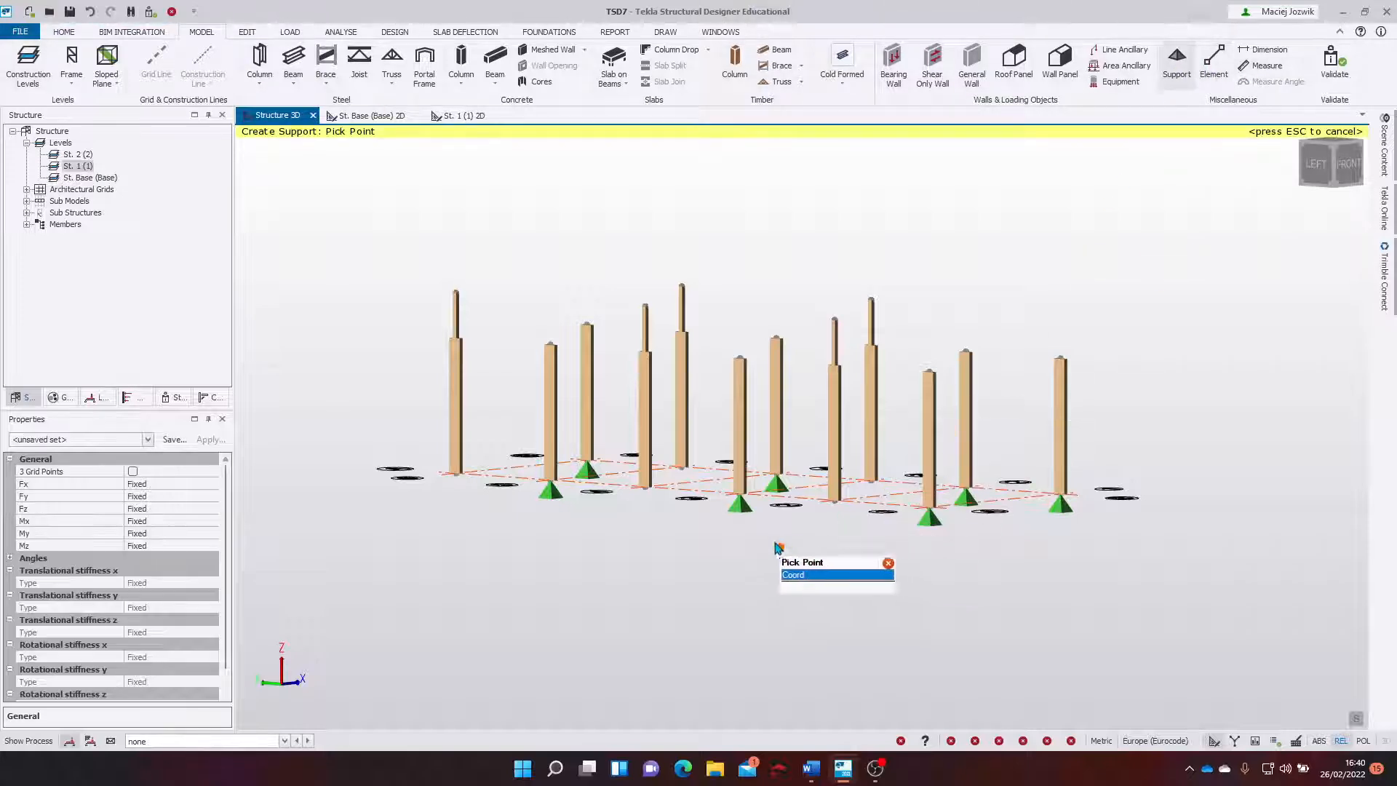
{"action": "scroll", "coordinate": [817, 525], "scroll_direction": "up", "scroll_amount": 3}
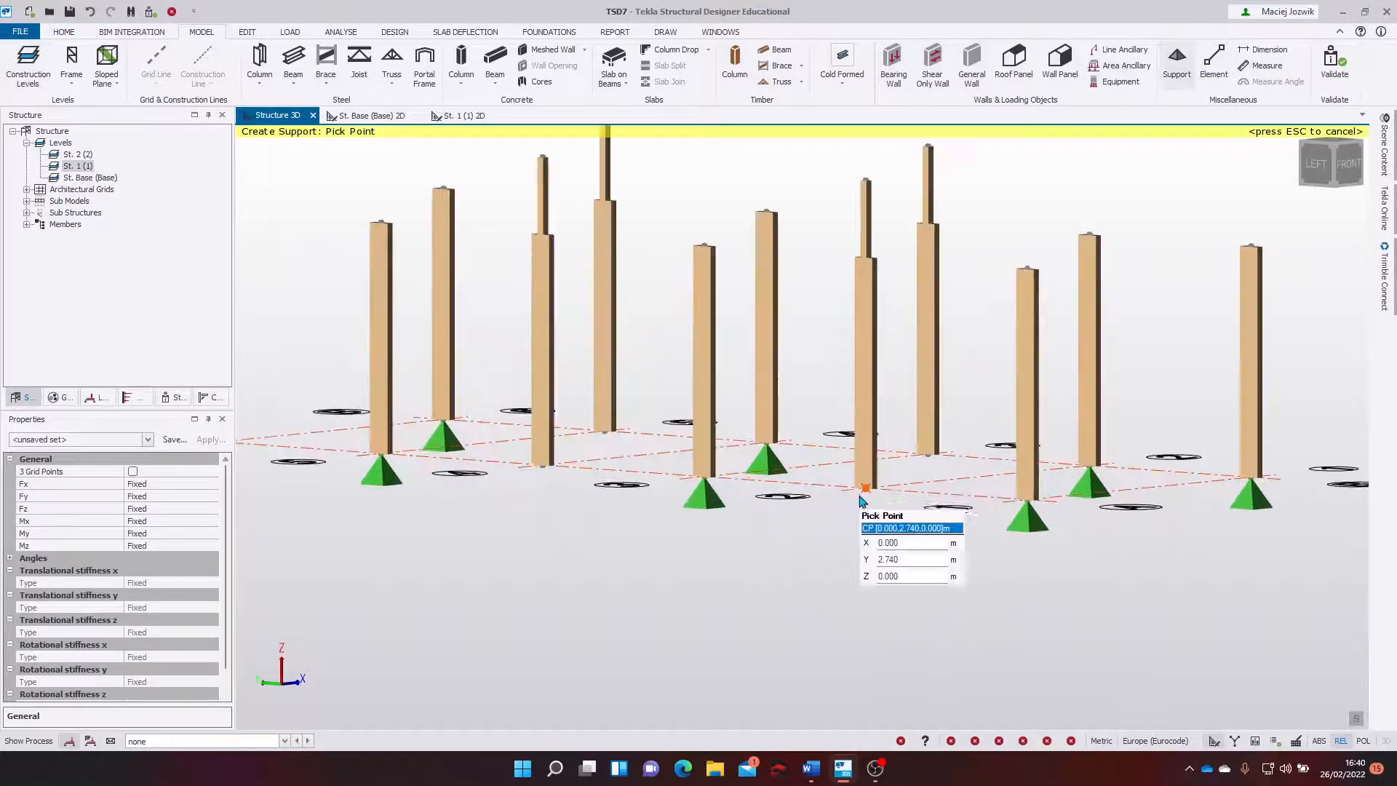
{"action": "left_click", "coordinate": [541, 466]}
{"action": "left_click", "coordinate": [604, 434]}
{"action": "middle_click_drag", "start_coordinate": [518, 432], "coordinate": [686, 414]}
{"action": "left_click", "coordinate": [390, 425]}
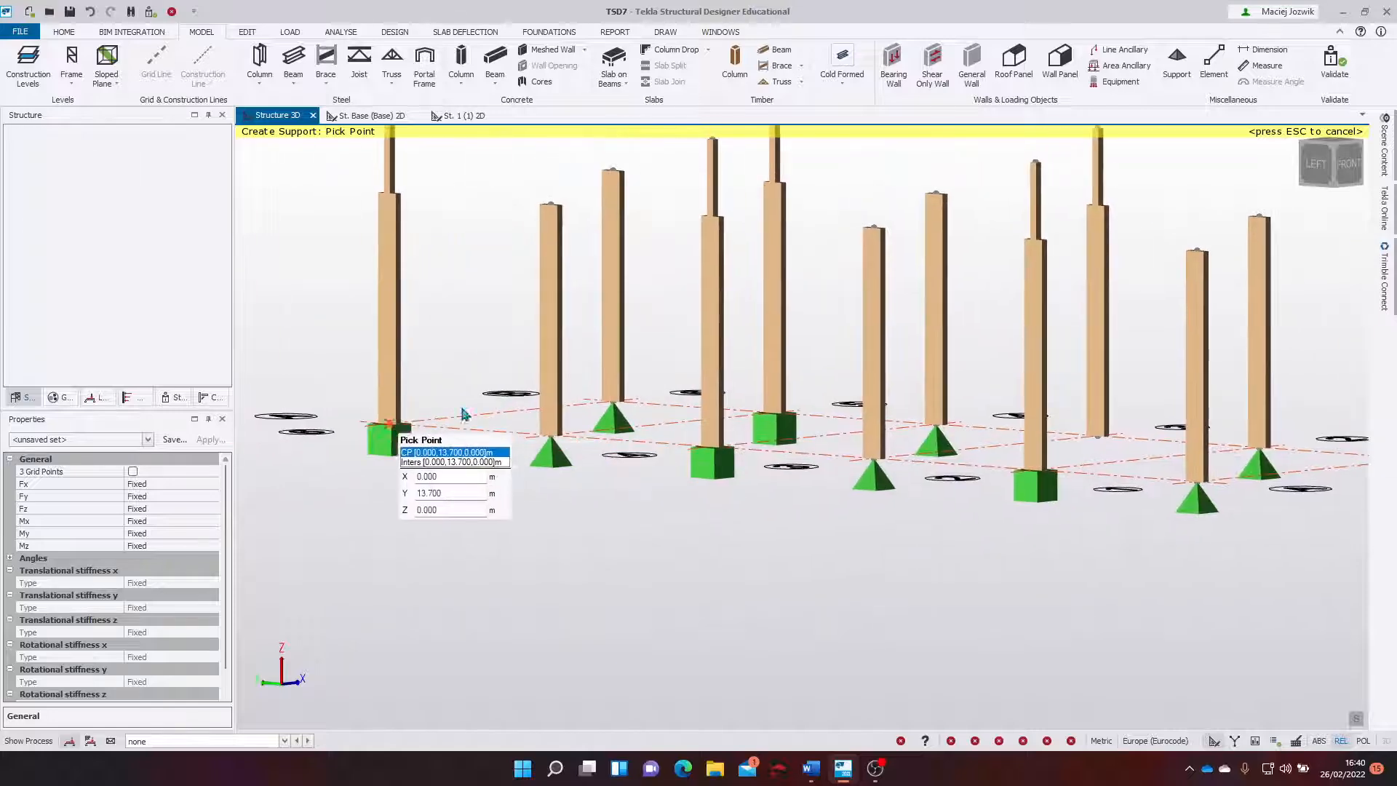
{"action": "middle_click_drag", "start_coordinate": [845, 418], "coordinate": [654, 403]}
{"action": "right_click_drag", "start_coordinate": [654, 403], "coordinate": [592, 429]}
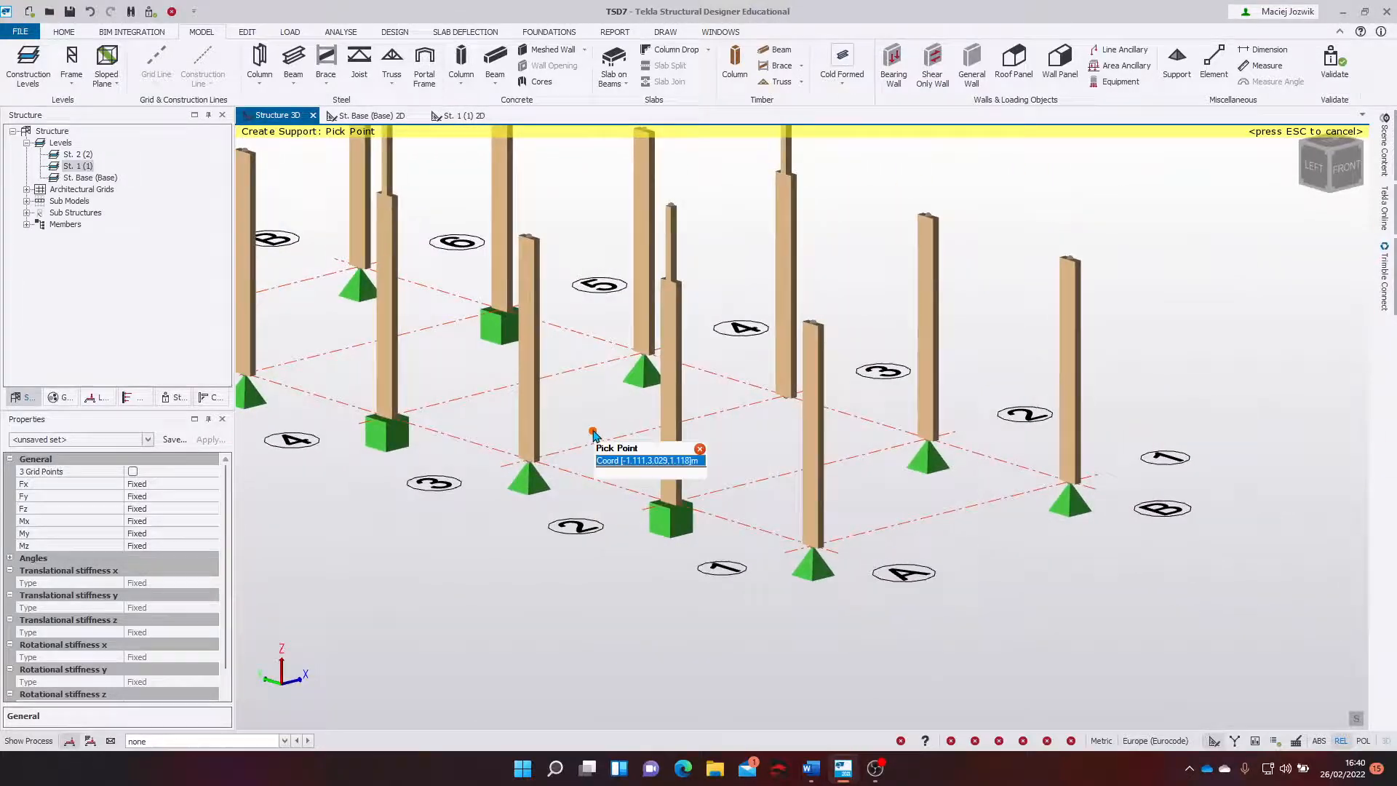
{"action": "left_click", "coordinate": [785, 400]}
{"action": "right_click_drag", "start_coordinate": [741, 425], "coordinate": [749, 383]}
{"action": "scroll", "coordinate": [724, 445], "scroll_direction": "down", "scroll_amount": 3}
{"action": "key", "text": "Escape"}
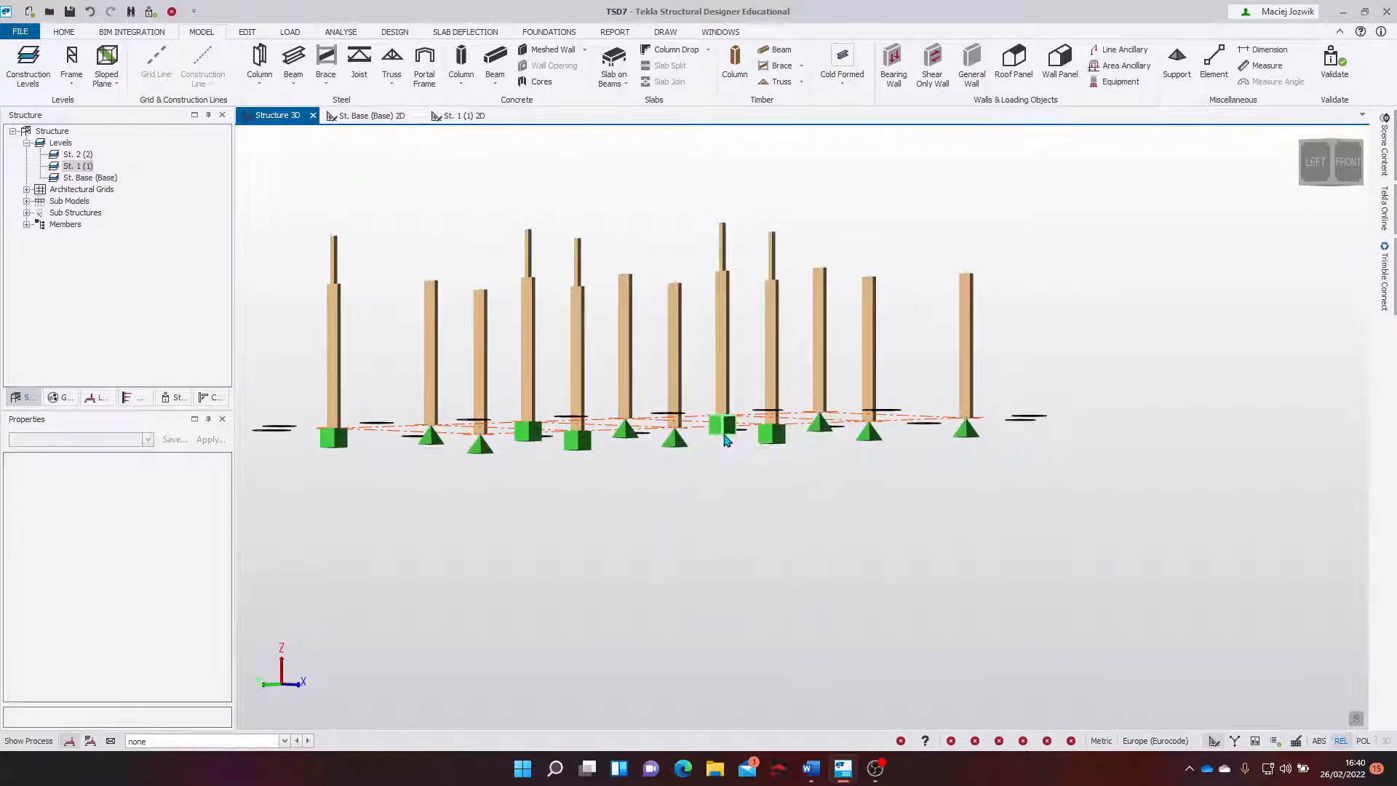
Set the Mx and My restraints of the five new column supports to Free.
{"action": "left_click", "coordinate": [774, 443]}
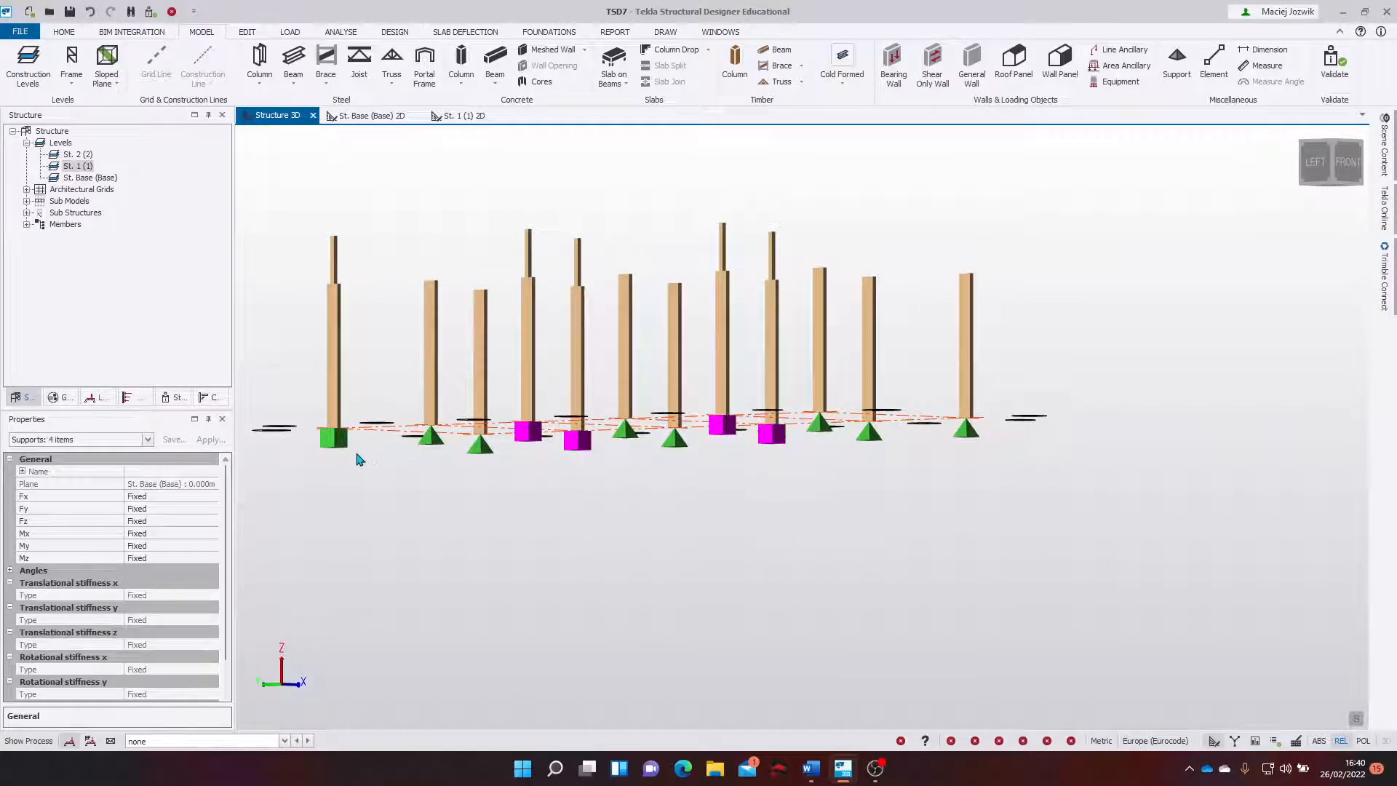
{"action": "left_click", "coordinate": [187, 547]}
{"action": "left_click", "coordinate": [176, 571]}
{"action": "left_click", "coordinate": [201, 534]}
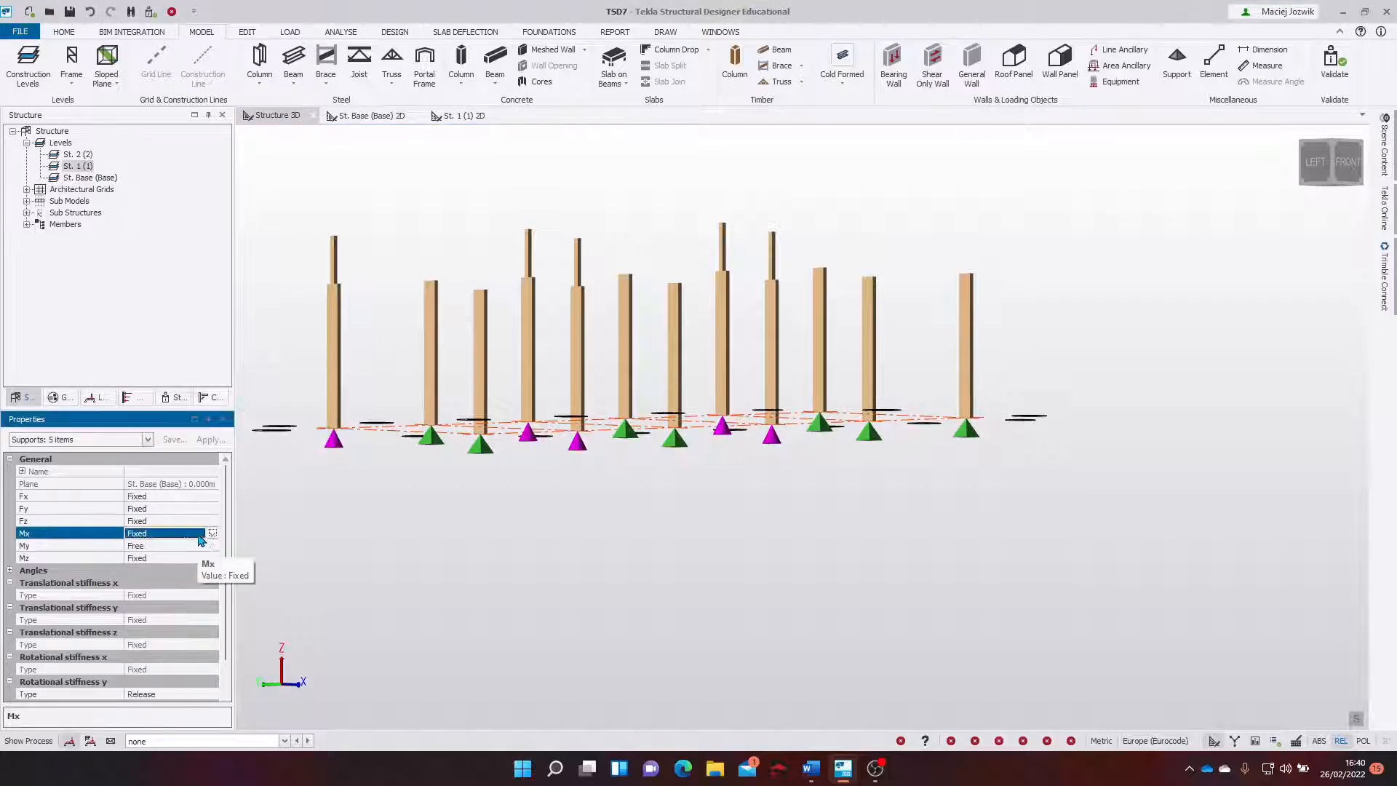
{"action": "left_click", "coordinate": [180, 560]}
{"action": "right_click_drag", "start_coordinate": [478, 496], "coordinate": [431, 640]}
{"action": "scroll", "coordinate": [475, 581], "scroll_direction": "down", "scroll_amount": 2}
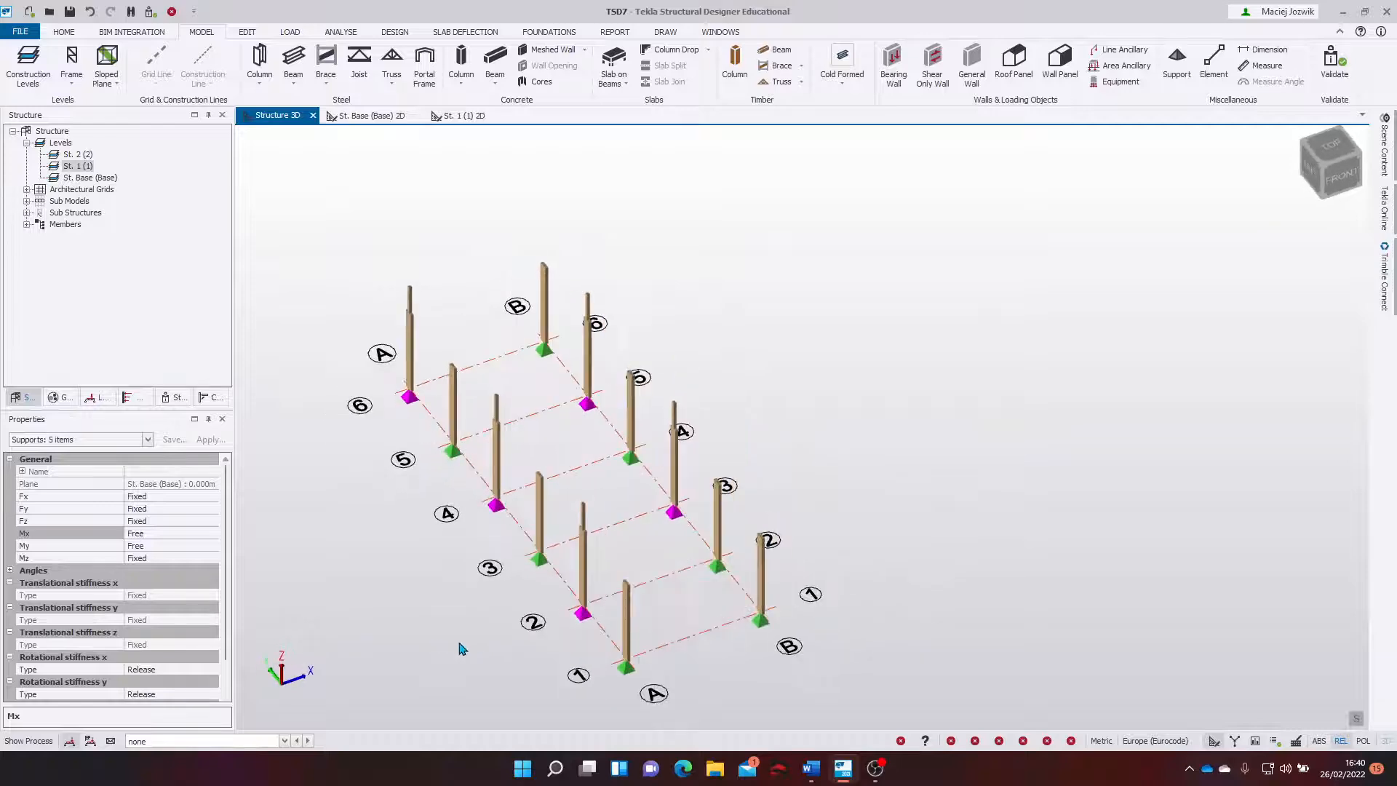
{"action": "scroll", "coordinate": [513, 641], "scroll_direction": "up", "scroll_amount": 3}
{"action": "key", "text": "Escape"}
Select all the timber columns and expand the Timber Column members in the structure tree to view their section groups.
{"action": "scroll", "coordinate": [565, 502], "scroll_direction": "down", "scroll_amount": 3}
{"action": "right_click_drag", "start_coordinate": [567, 508], "coordinate": [539, 383]}
{"action": "scroll", "coordinate": [551, 395], "scroll_direction": "up", "scroll_amount": 4}
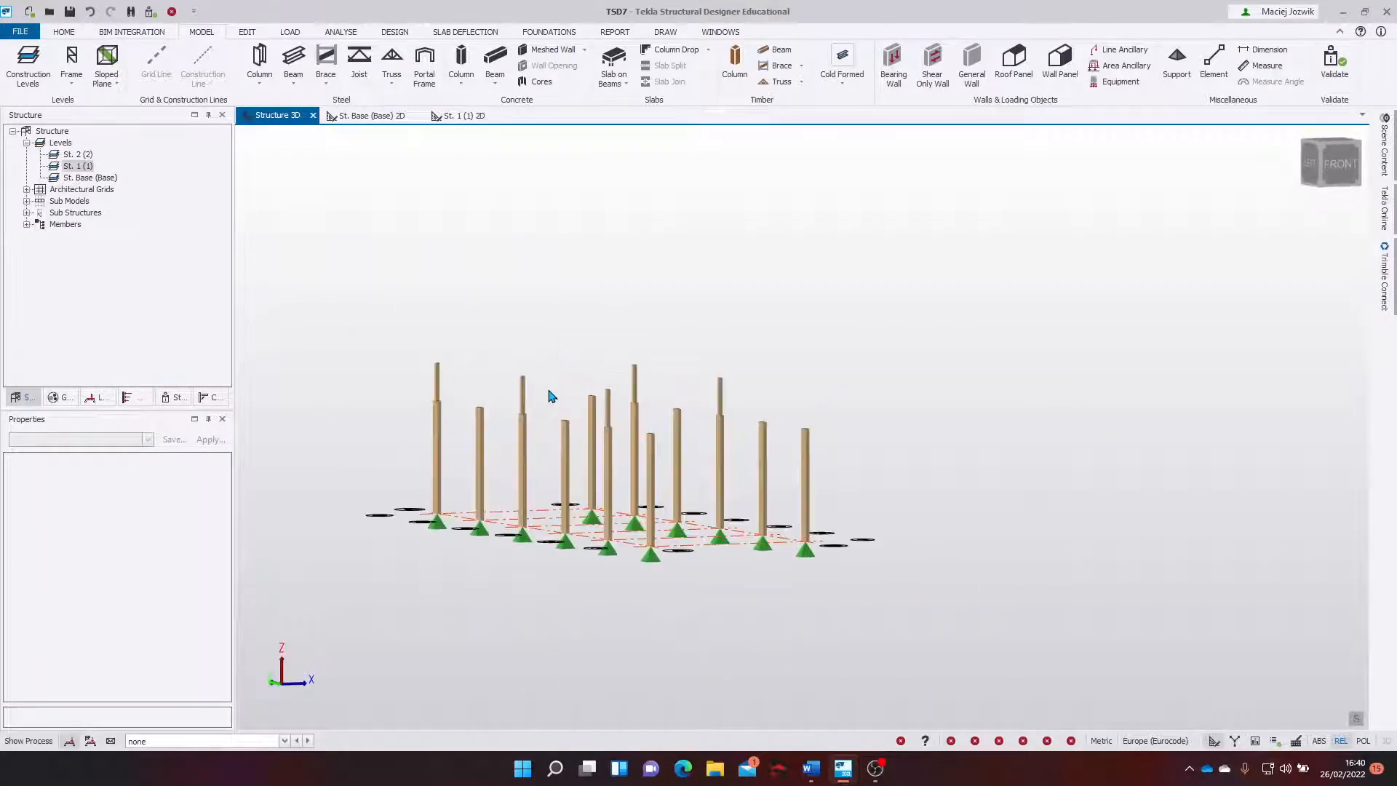
{"action": "left_click_drag", "start_coordinate": [927, 290], "coordinate": [363, 571]}
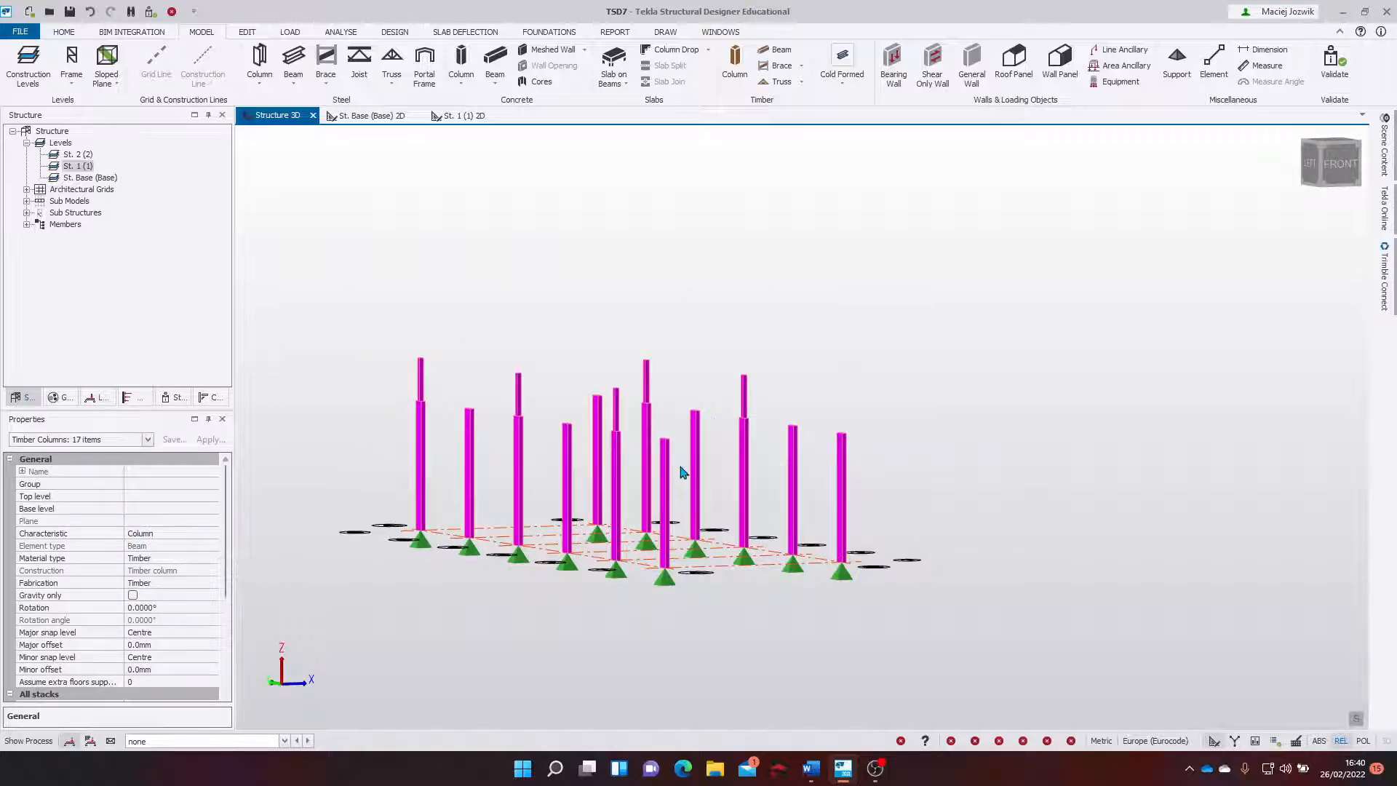
{"action": "mouse_move", "coordinate": [721, 460]}
{"action": "right_mouse_down"}
{"action": "mouse_move", "coordinate": [768, 453]}
{"action": "mouse_move", "coordinate": [739, 461]}
{"action": "right_mouse_up"}
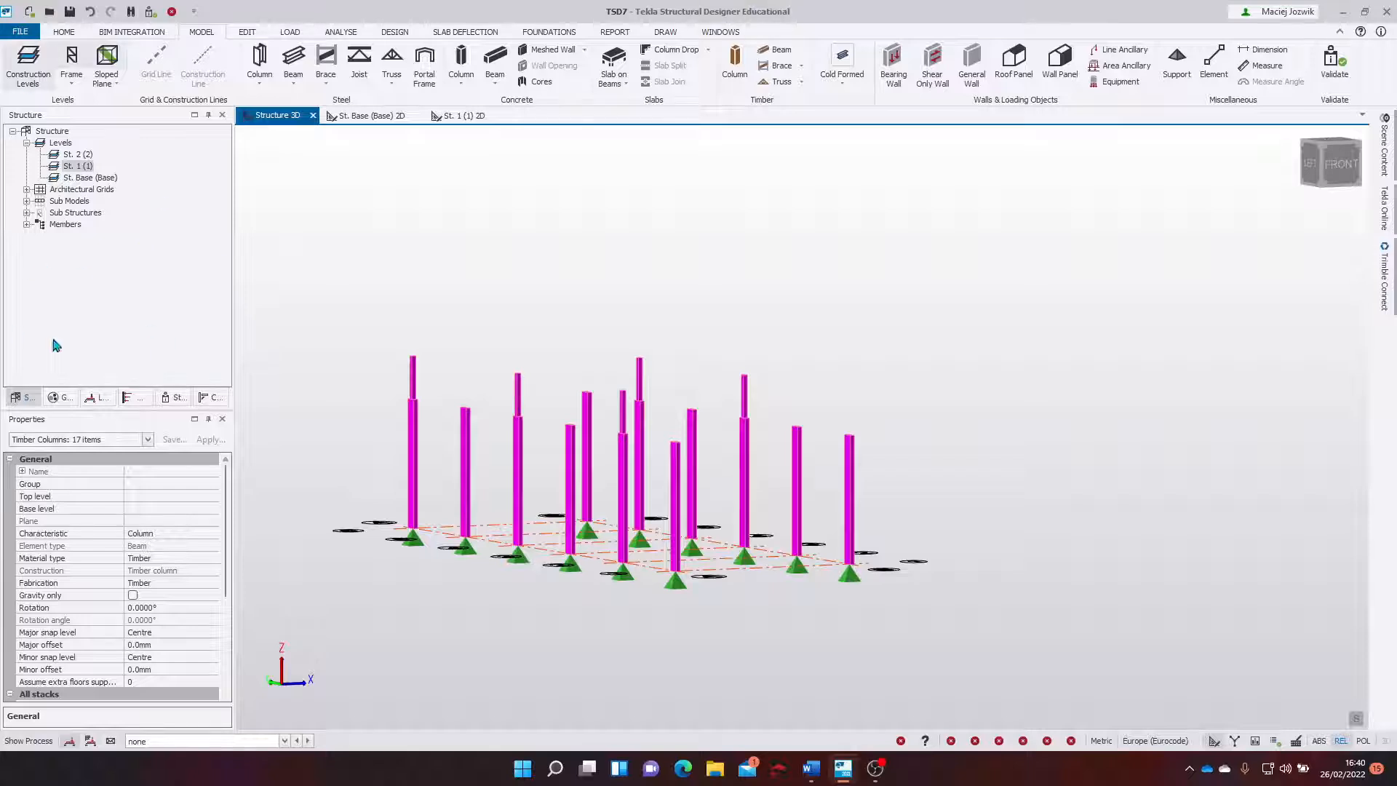
{"action": "left_click", "coordinate": [27, 225]}
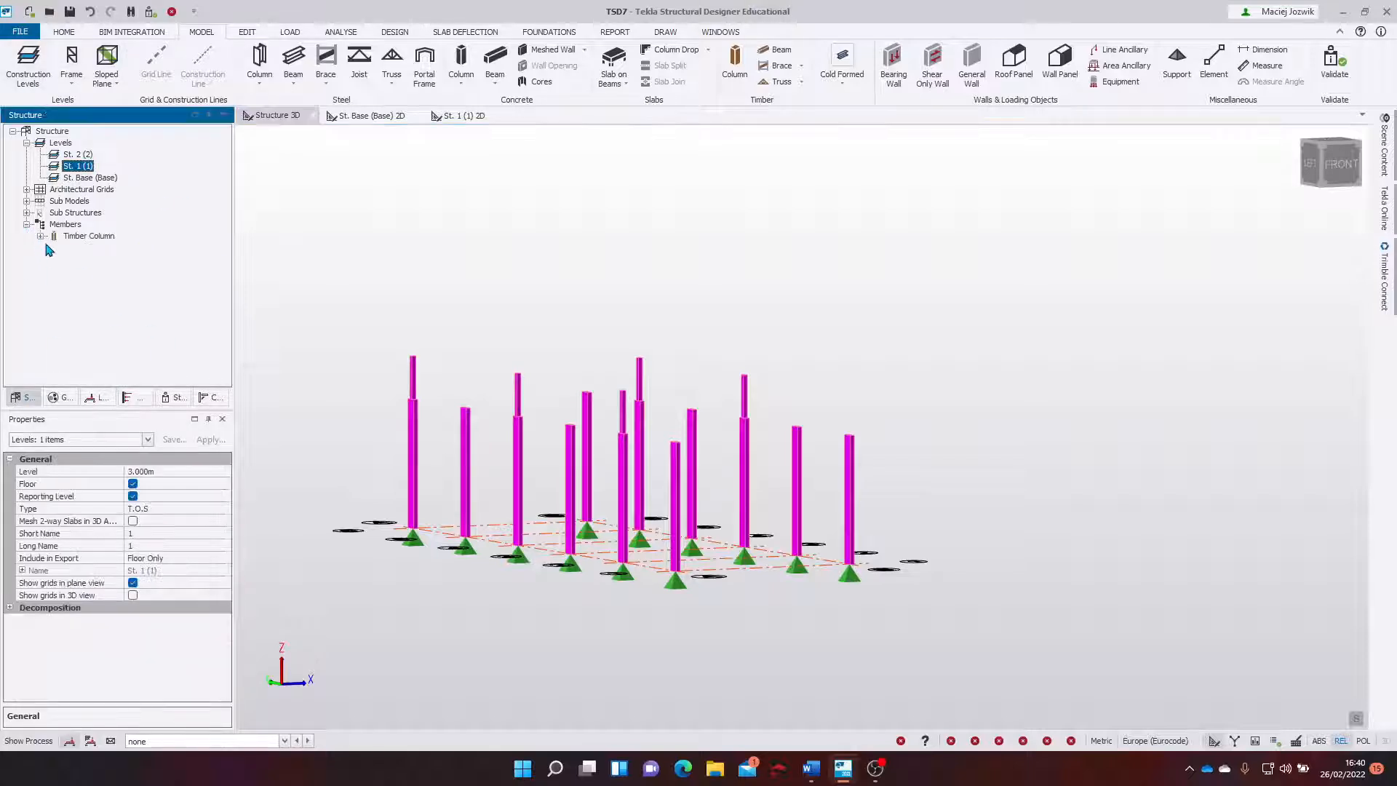
{"action": "left_click", "coordinate": [45, 239]}
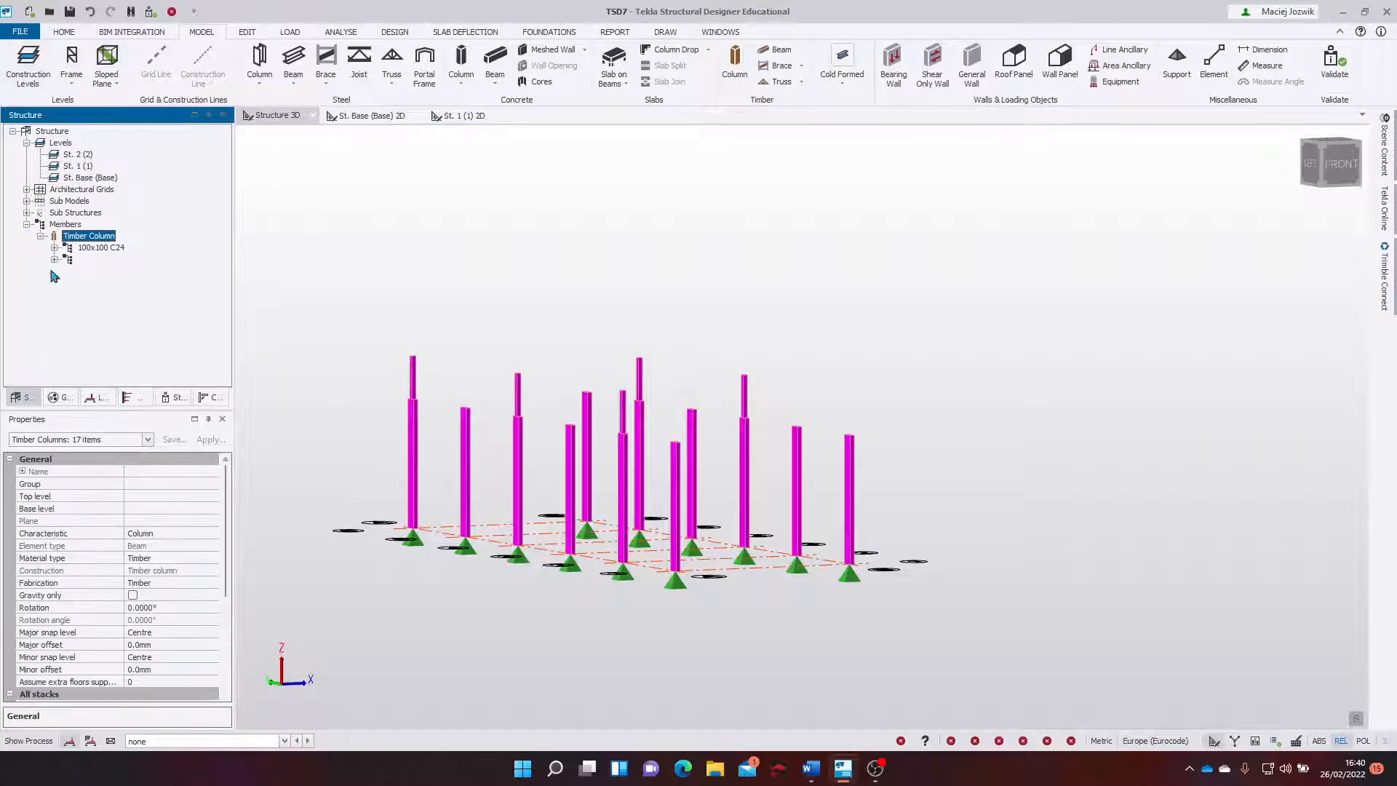
Set the rotation of all the selected timber columns to 90° and clear the selection.
{"action": "left_click", "coordinate": [192, 608]}
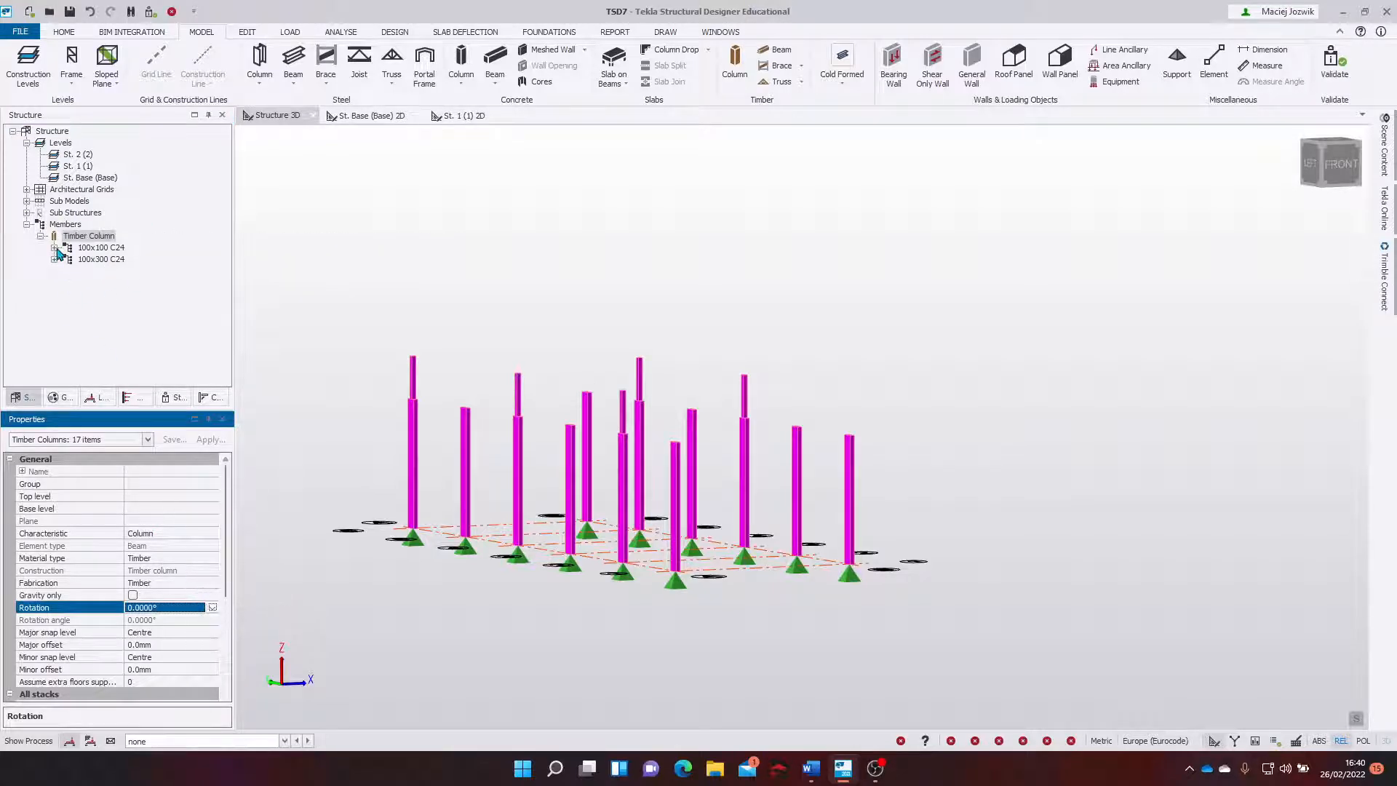
{"action": "left_click", "coordinate": [212, 607]}
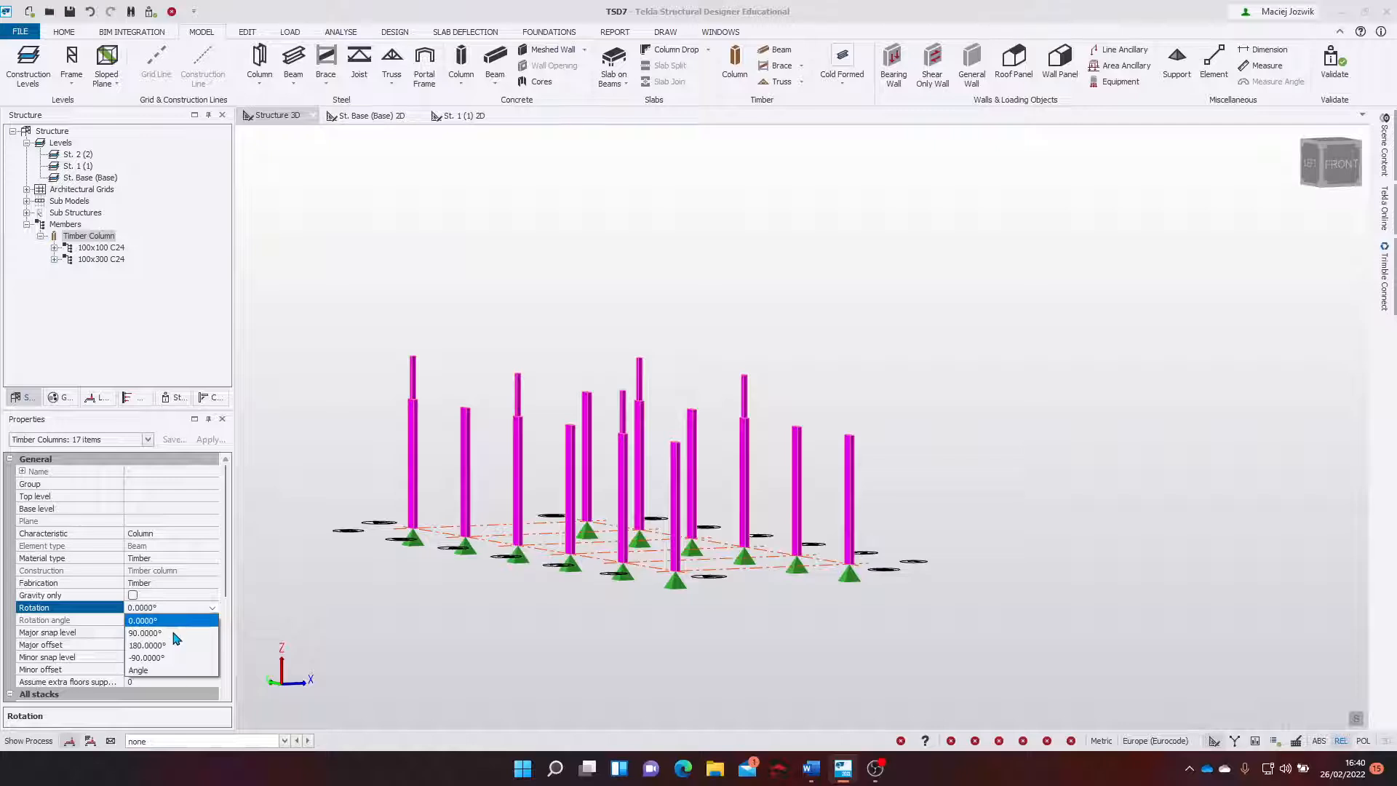
{"action": "left_click", "coordinate": [175, 633]}
{"action": "scroll", "coordinate": [509, 547], "scroll_direction": "down", "scroll_amount": 4}
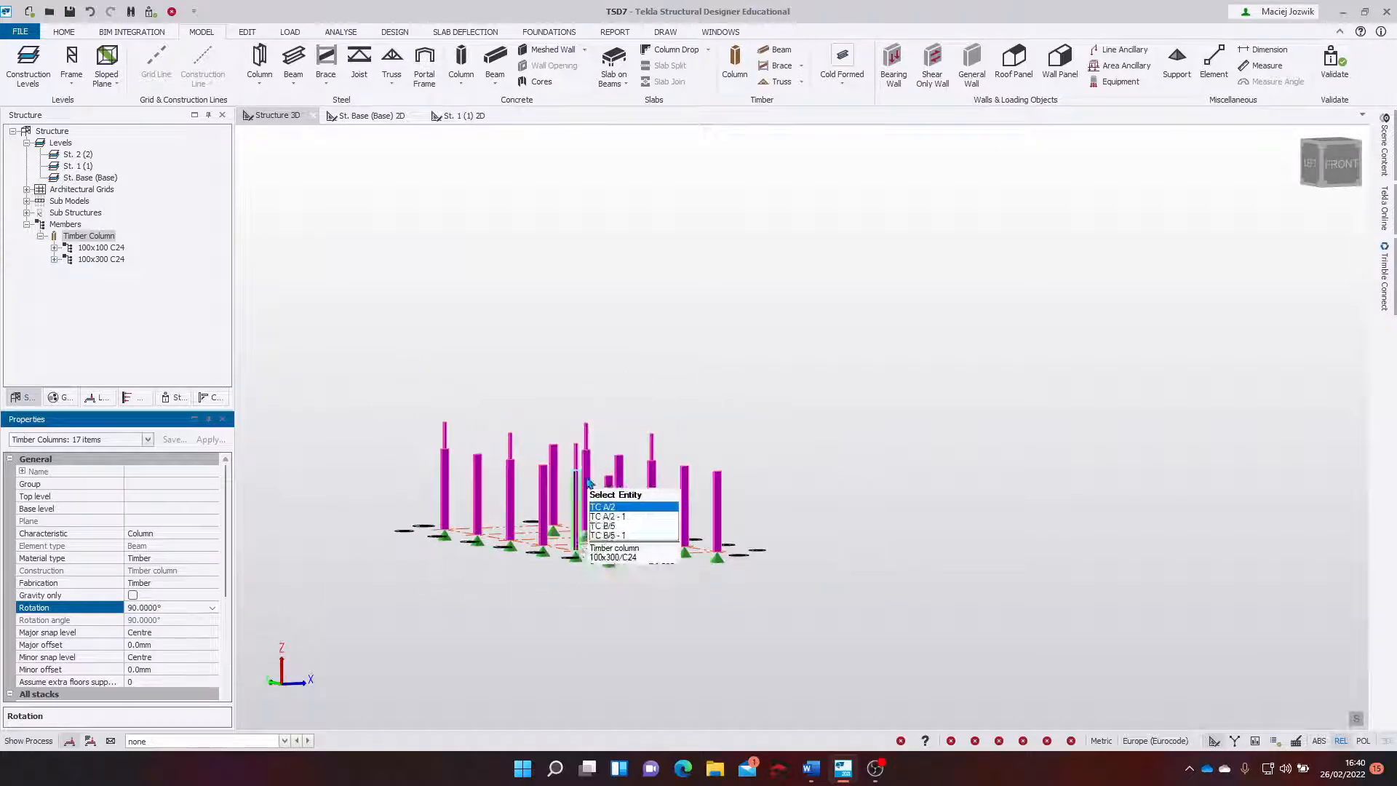
{"action": "right_click_drag", "start_coordinate": [580, 477], "coordinate": [553, 549]}
{"action": "left_click", "coordinate": [709, 486]}
Start the timber Beam command and set its section to Sawn Softwood 100x300 in grade C24.
{"action": "right_click_drag", "start_coordinate": [847, 429], "coordinate": [870, 331]}
{"action": "scroll", "coordinate": [720, 440], "scroll_direction": "up", "scroll_amount": 1}
{"action": "right_click_drag", "start_coordinate": [720, 439], "coordinate": [693, 539]}
{"action": "middle_click_drag", "start_coordinate": [735, 437], "coordinate": [746, 301]}
{"action": "right_click_drag", "start_coordinate": [749, 305], "coordinate": [712, 245]}
{"action": "left_click", "coordinate": [776, 51]}
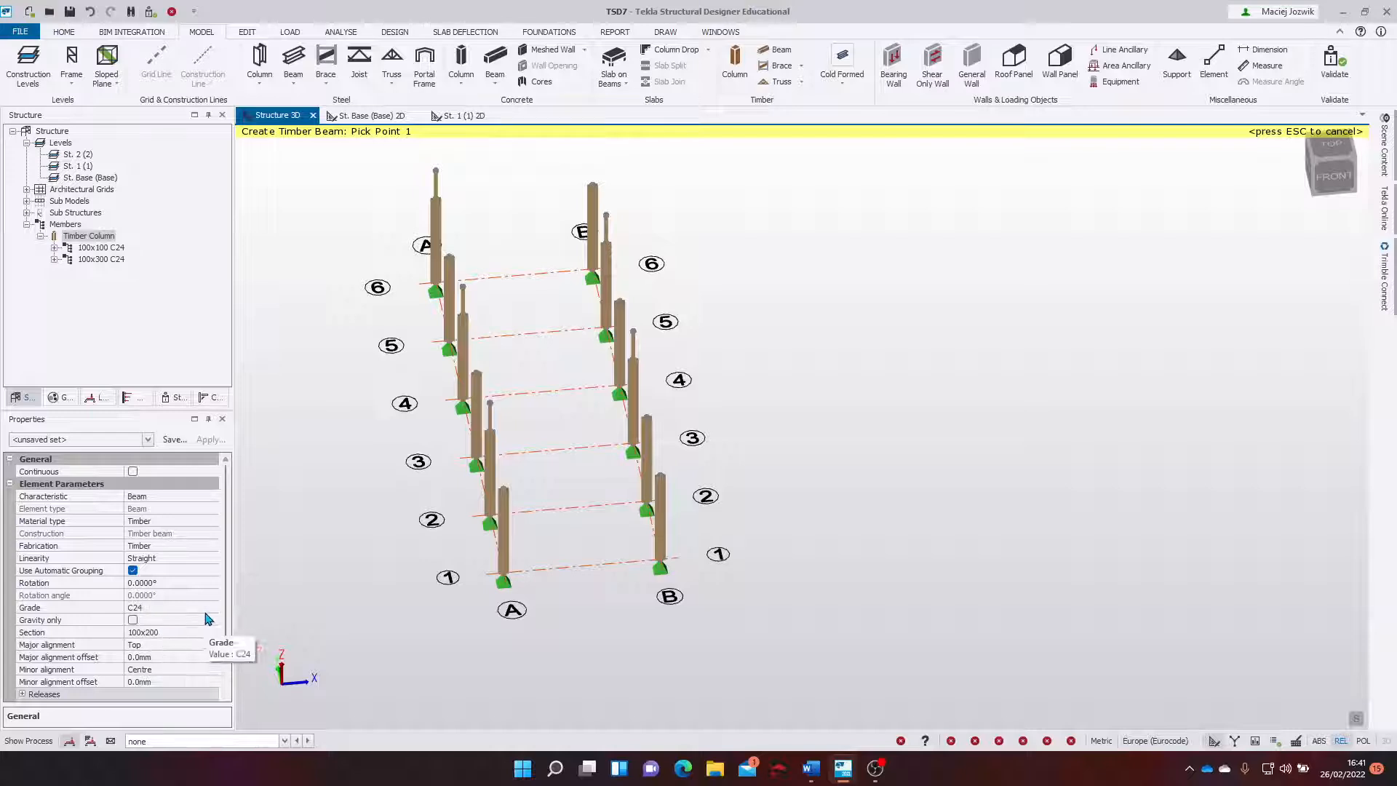
{"action": "left_click", "coordinate": [184, 609]}
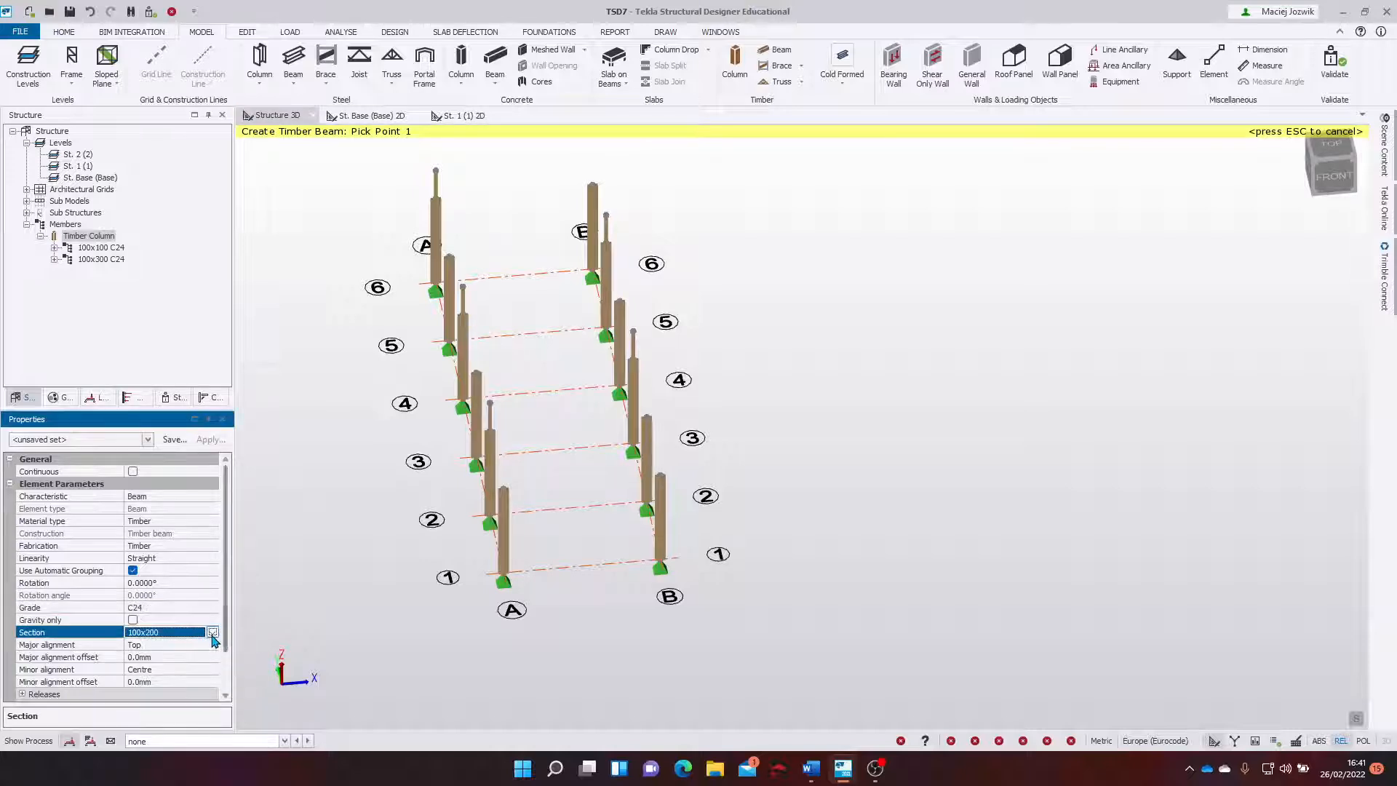
{"action": "left_click", "coordinate": [212, 632]}
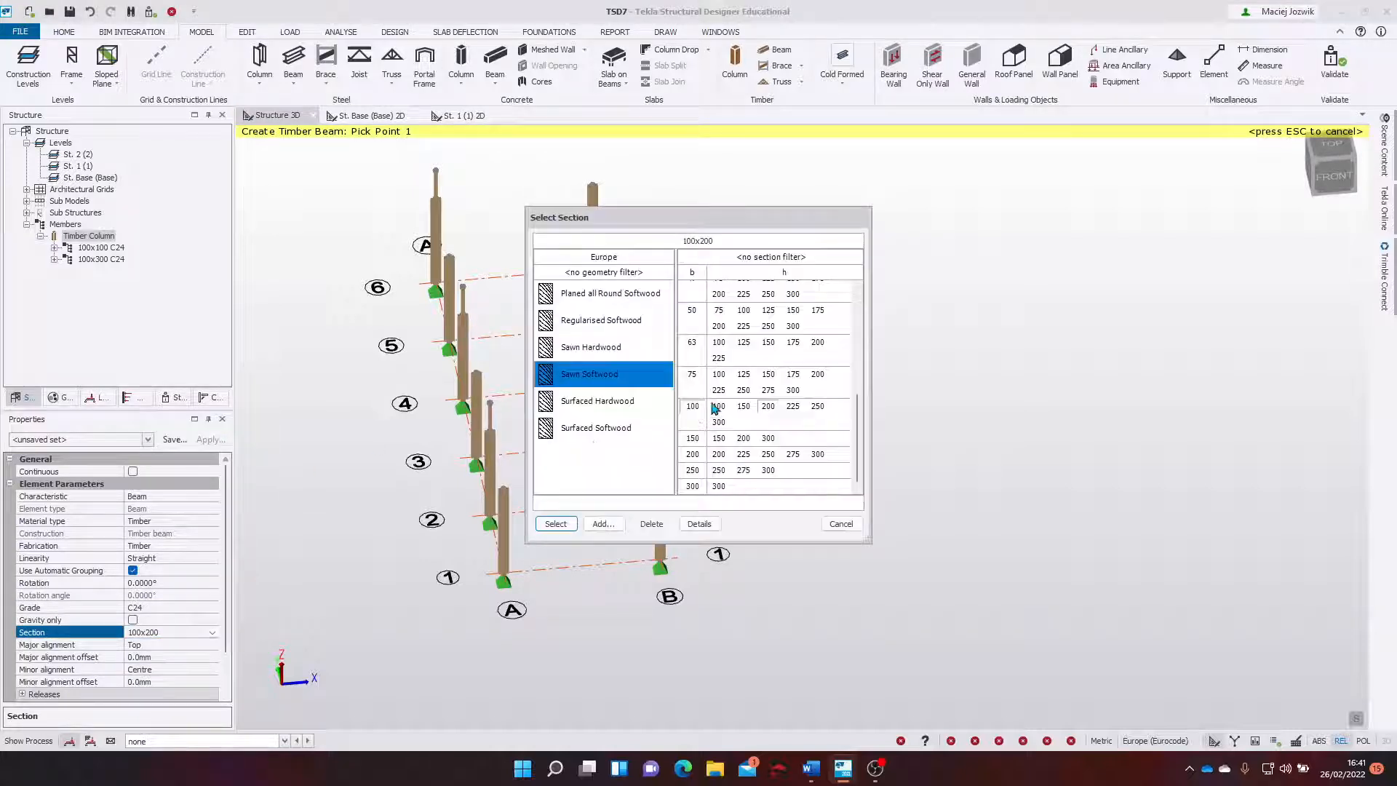
{"action": "left_click", "coordinate": [555, 524]}
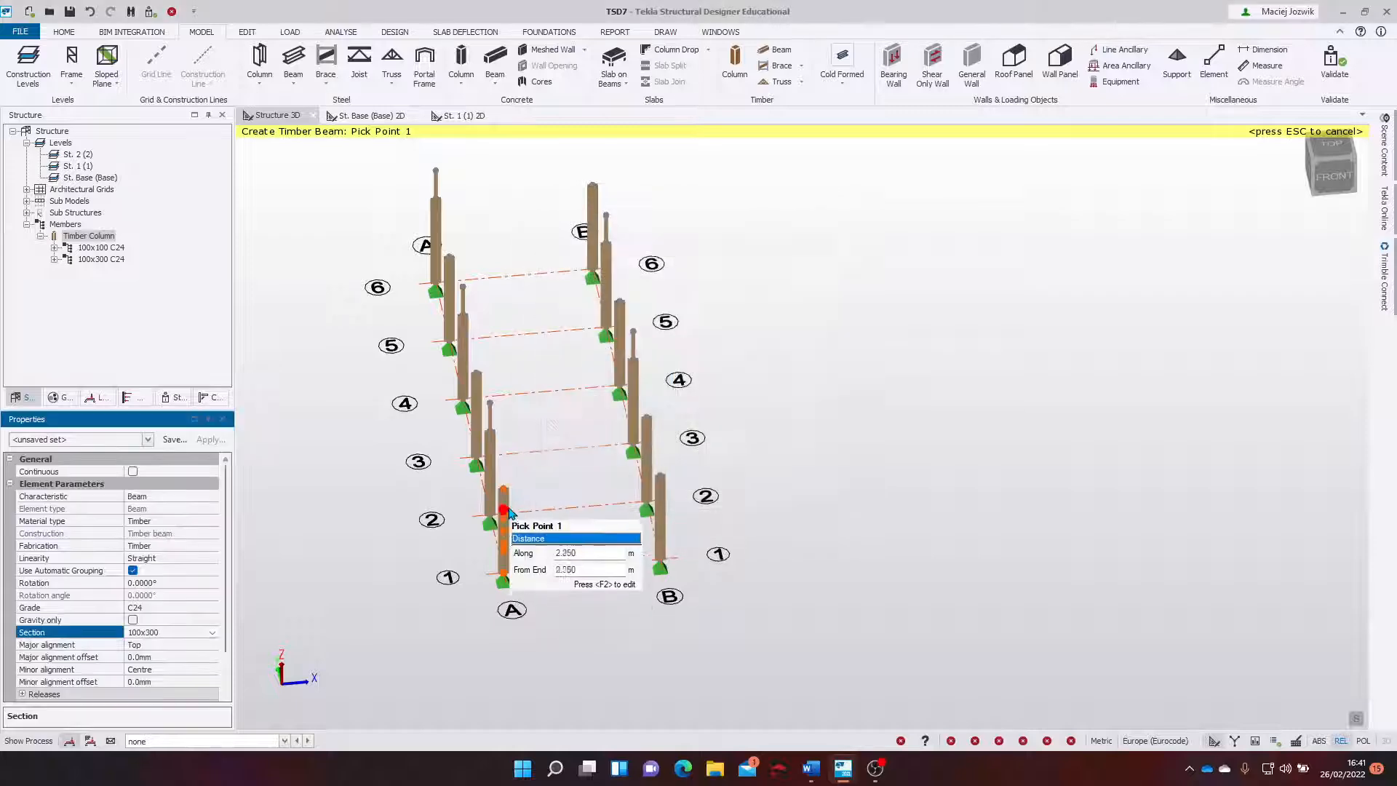
{"action": "scroll", "coordinate": [333, 238], "scroll_direction": "up", "scroll_amount": 3}
Place a 100x300 timber beam along grid line 1 from A/1 to B/1 in the St. Base 2D plan.
{"action": "left_click", "coordinate": [371, 116]}
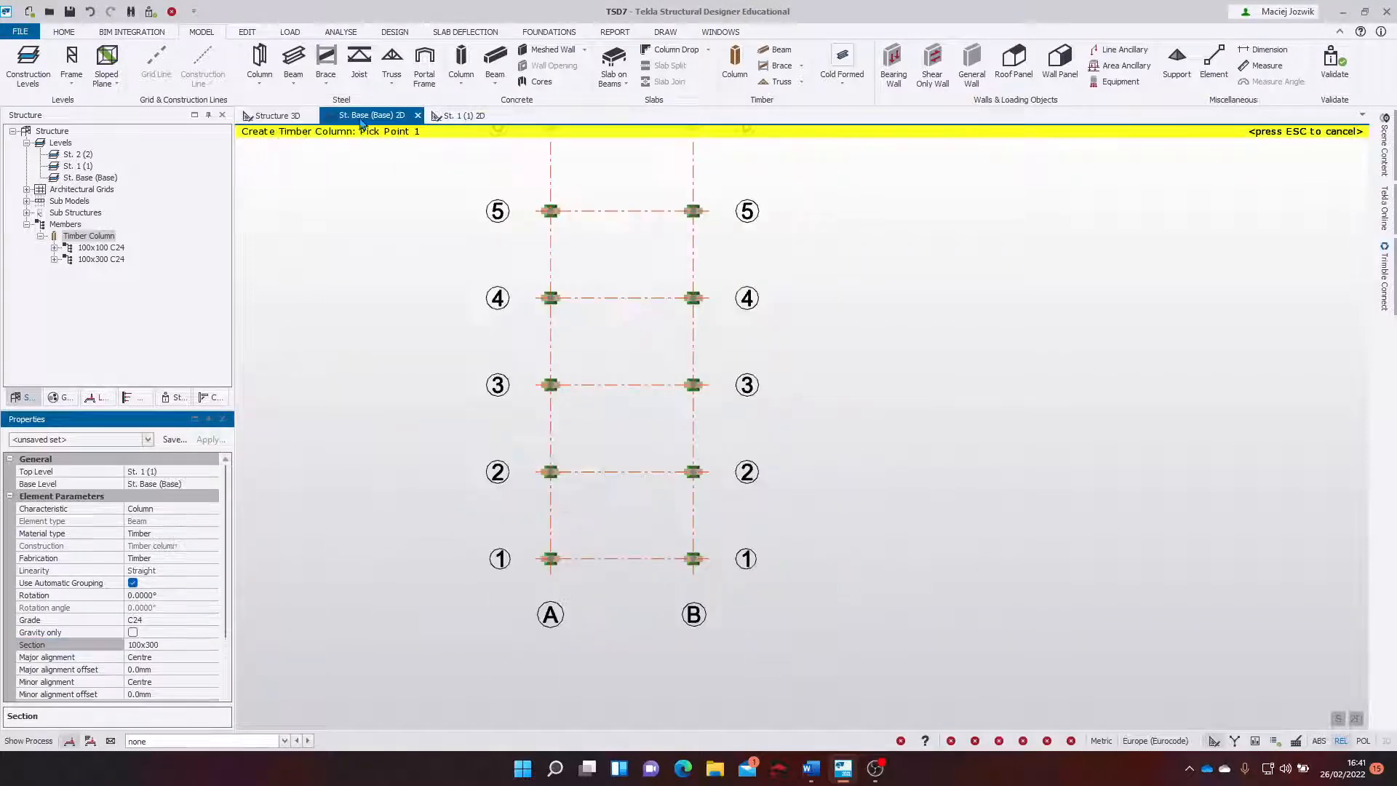
{"action": "scroll", "coordinate": [575, 509], "scroll_direction": "up", "scroll_amount": 6}
{"action": "scroll", "coordinate": [443, 320], "scroll_direction": "down", "scroll_amount": 4}
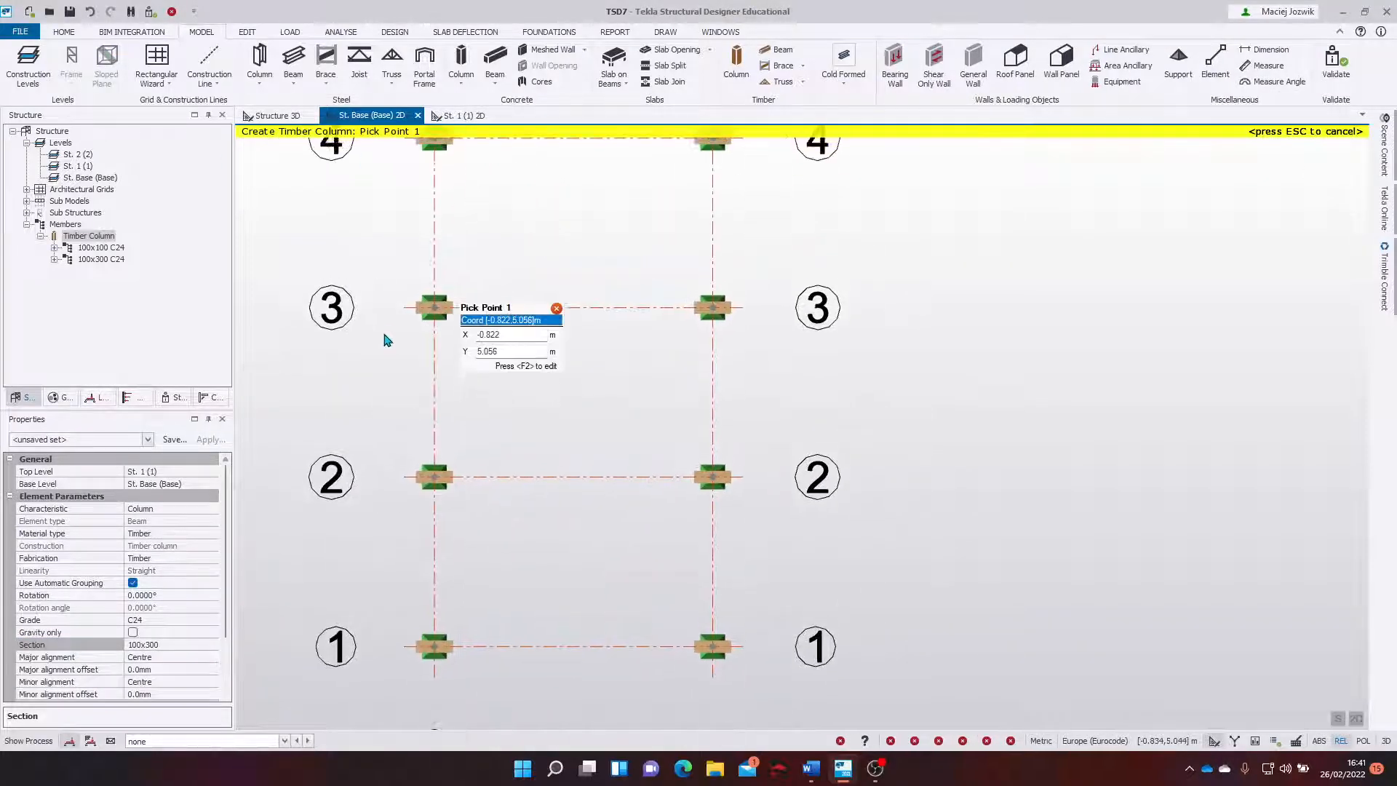
{"action": "scroll", "coordinate": [480, 495], "scroll_direction": "up", "scroll_amount": 1}
{"action": "scroll", "coordinate": [489, 525], "scroll_direction": "up", "scroll_amount": 3}
{"action": "middle_click_drag", "start_coordinate": [534, 498], "coordinate": [601, 325]}
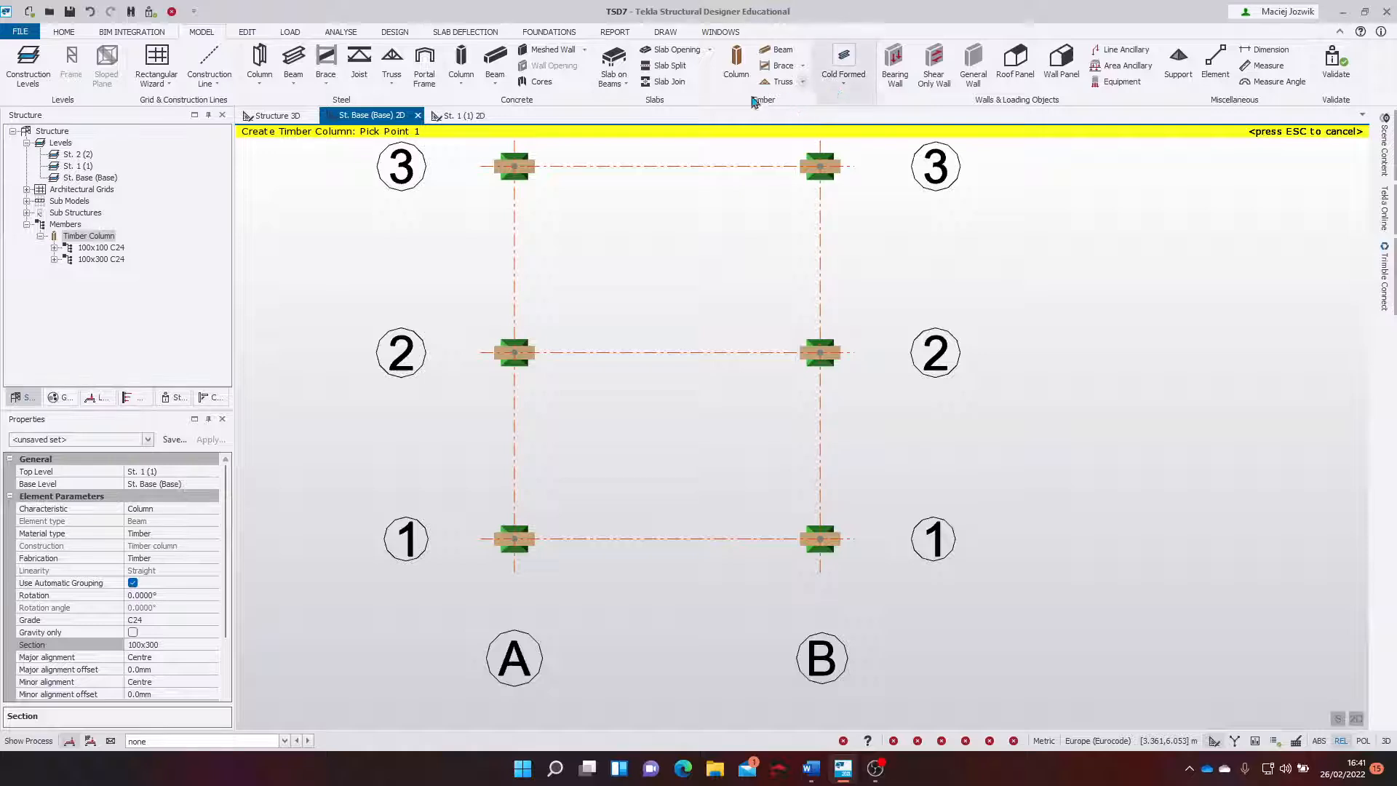
{"action": "left_click", "coordinate": [778, 50]}
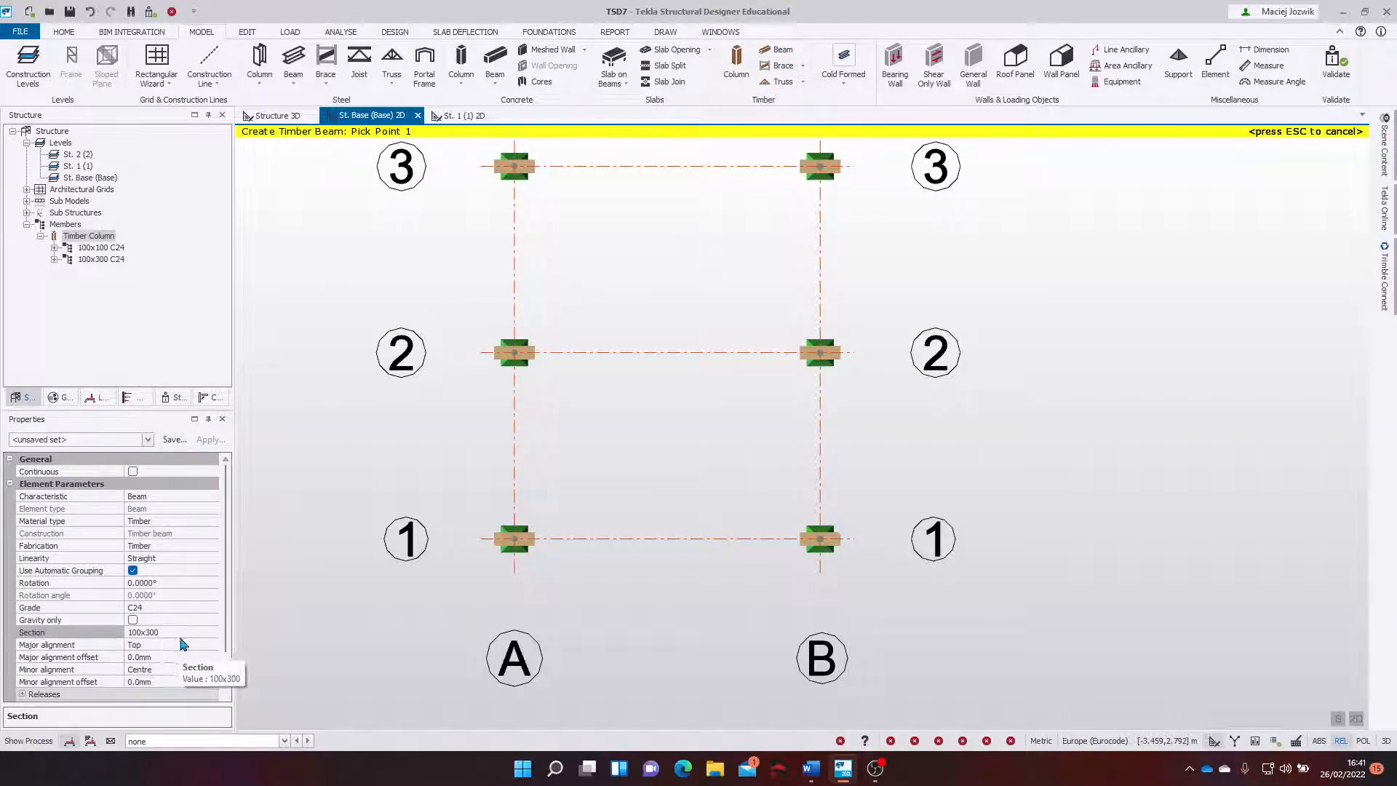
{"action": "left_click", "coordinate": [514, 540]}
{"action": "left_click", "coordinate": [820, 540]}
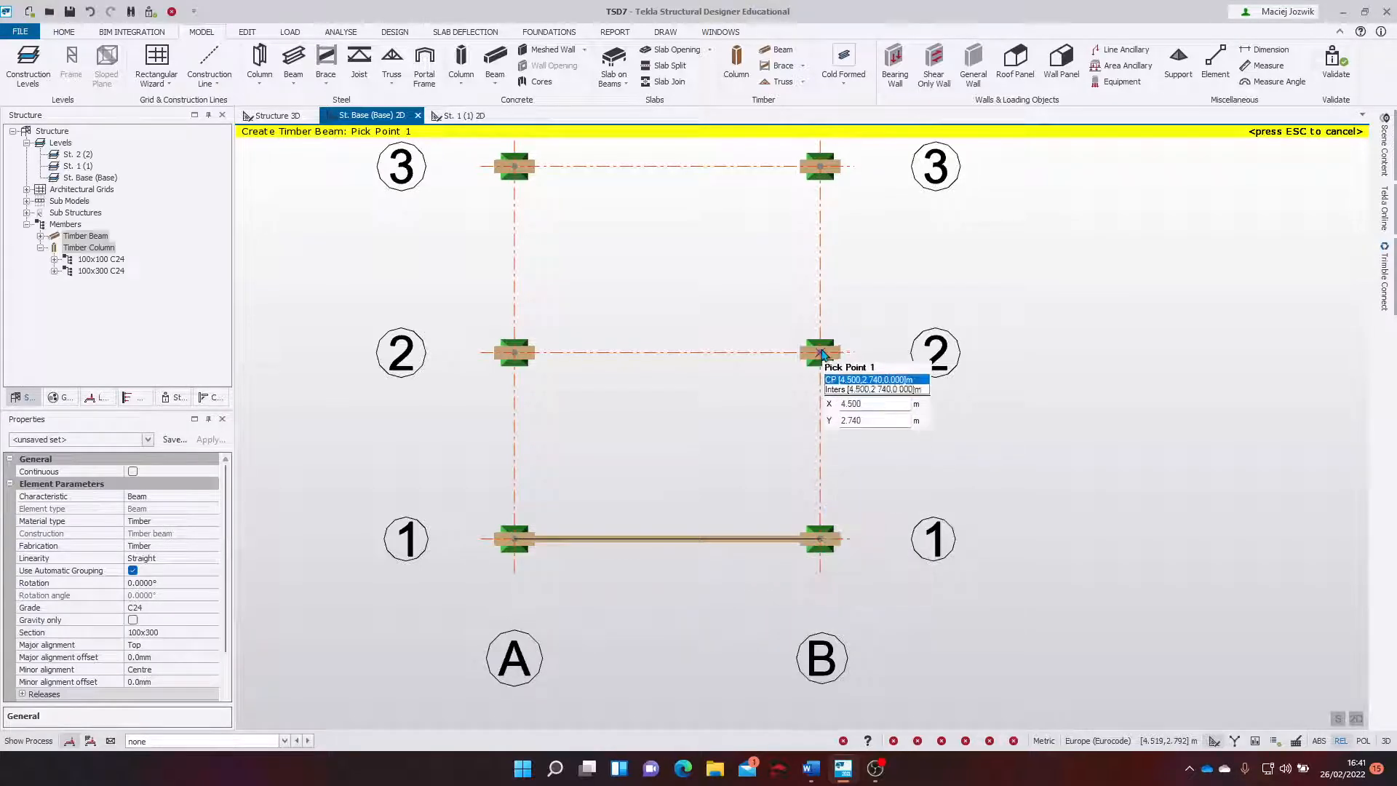
Close the first bay at base level with timber beams from B/2 to B/1, A/2 to A/1 and A/2 to B/2.
{"action": "left_click", "coordinate": [820, 353]}
{"action": "left_click", "coordinate": [820, 539]}
{"action": "middle_click_drag", "start_coordinate": [721, 445], "coordinate": [717, 527]}
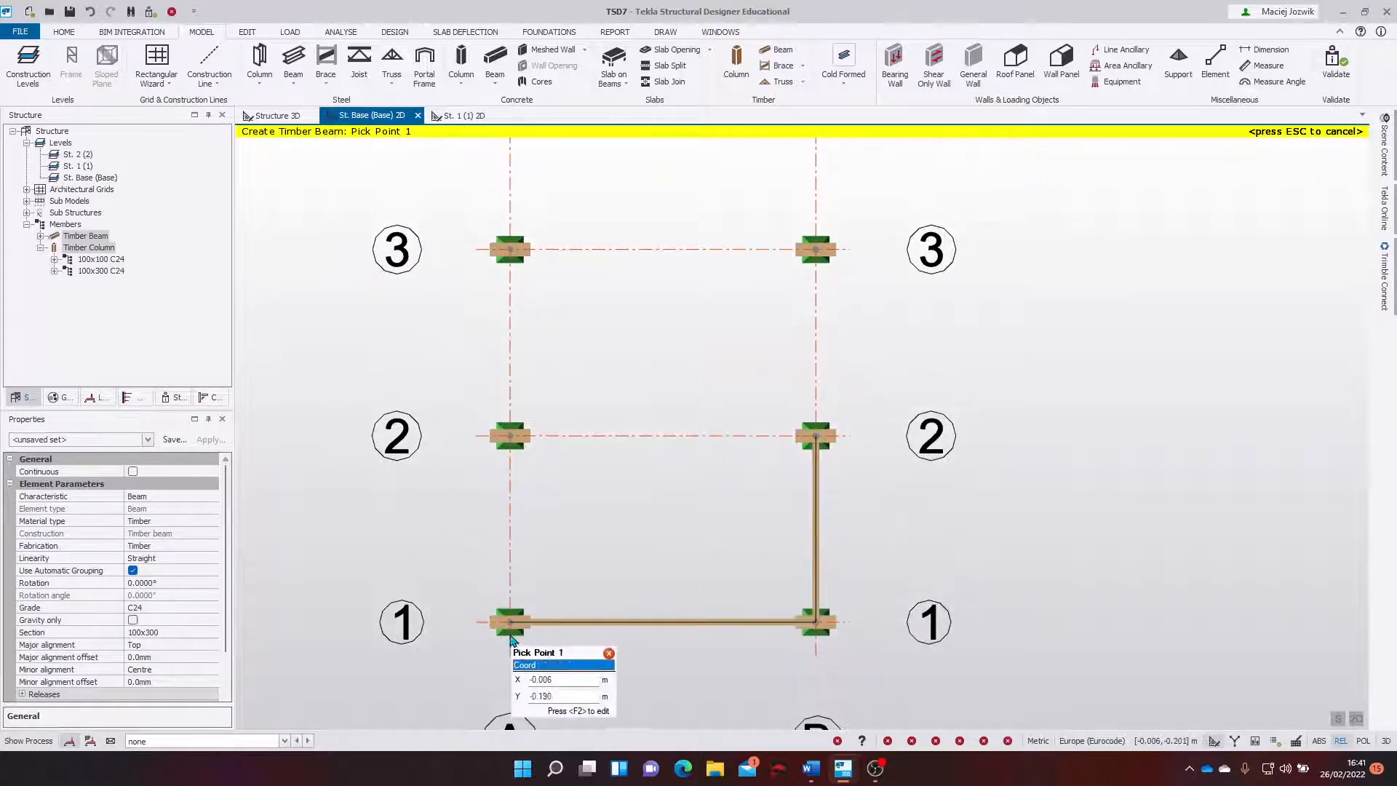
{"action": "left_click", "coordinate": [511, 438]}
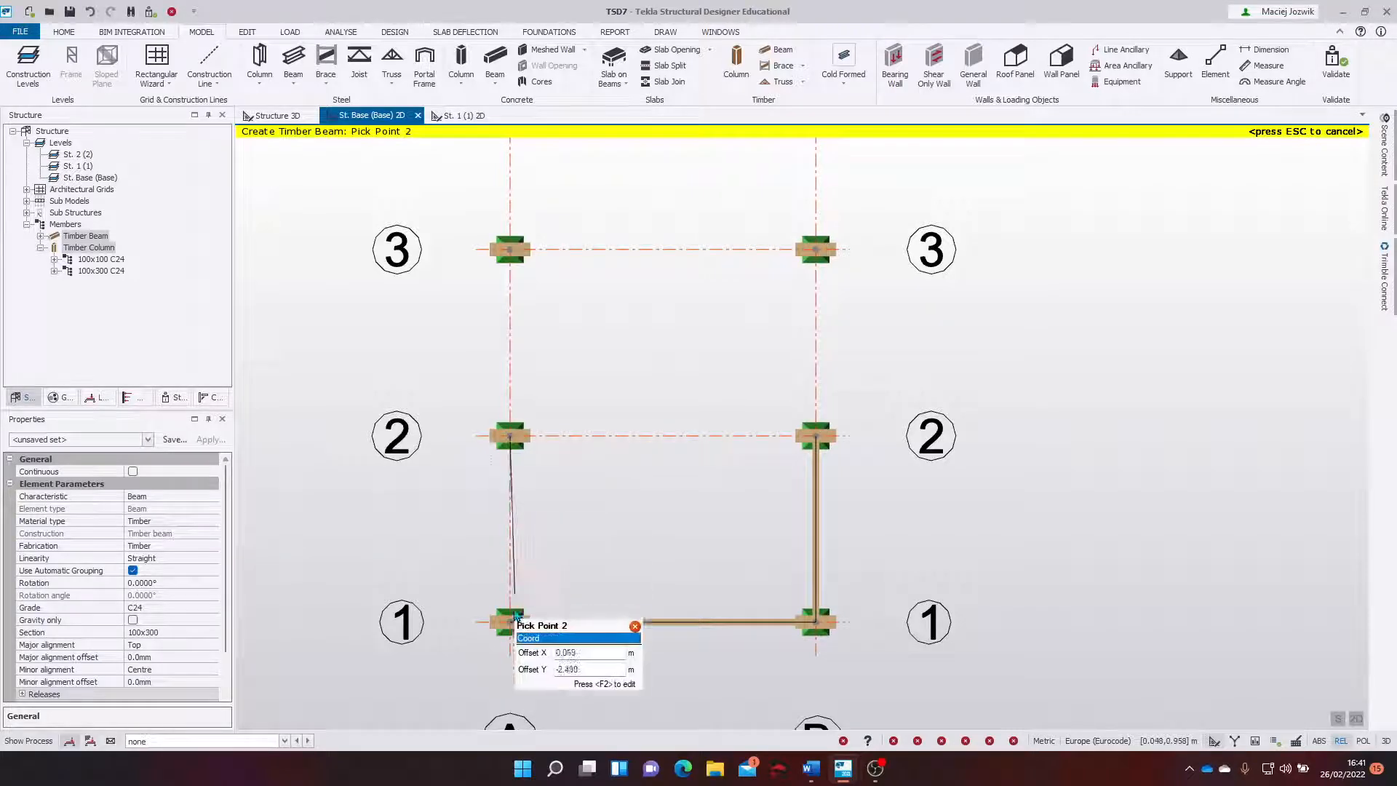
{"action": "left_click", "coordinate": [512, 619]}
{"action": "left_click", "coordinate": [511, 437]}
{"action": "left_click", "coordinate": [815, 438]}
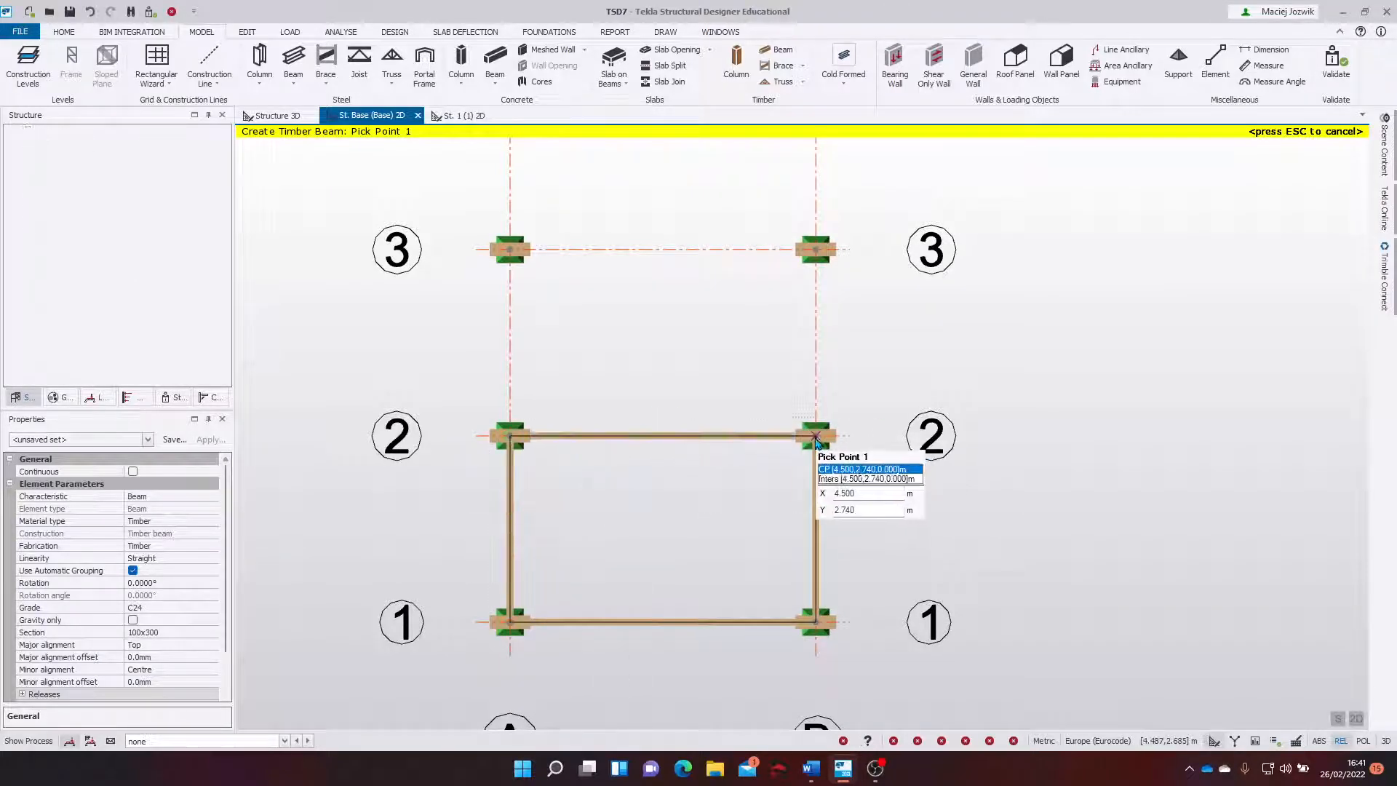
Place zigzag diagonal timber beams at base level from A/2 through B/3, A/4 and B/5 to A/6.
{"action": "middle_click_drag", "start_coordinate": [815, 438], "coordinate": [711, 589]}
{"action": "left_click", "coordinate": [405, 586]}
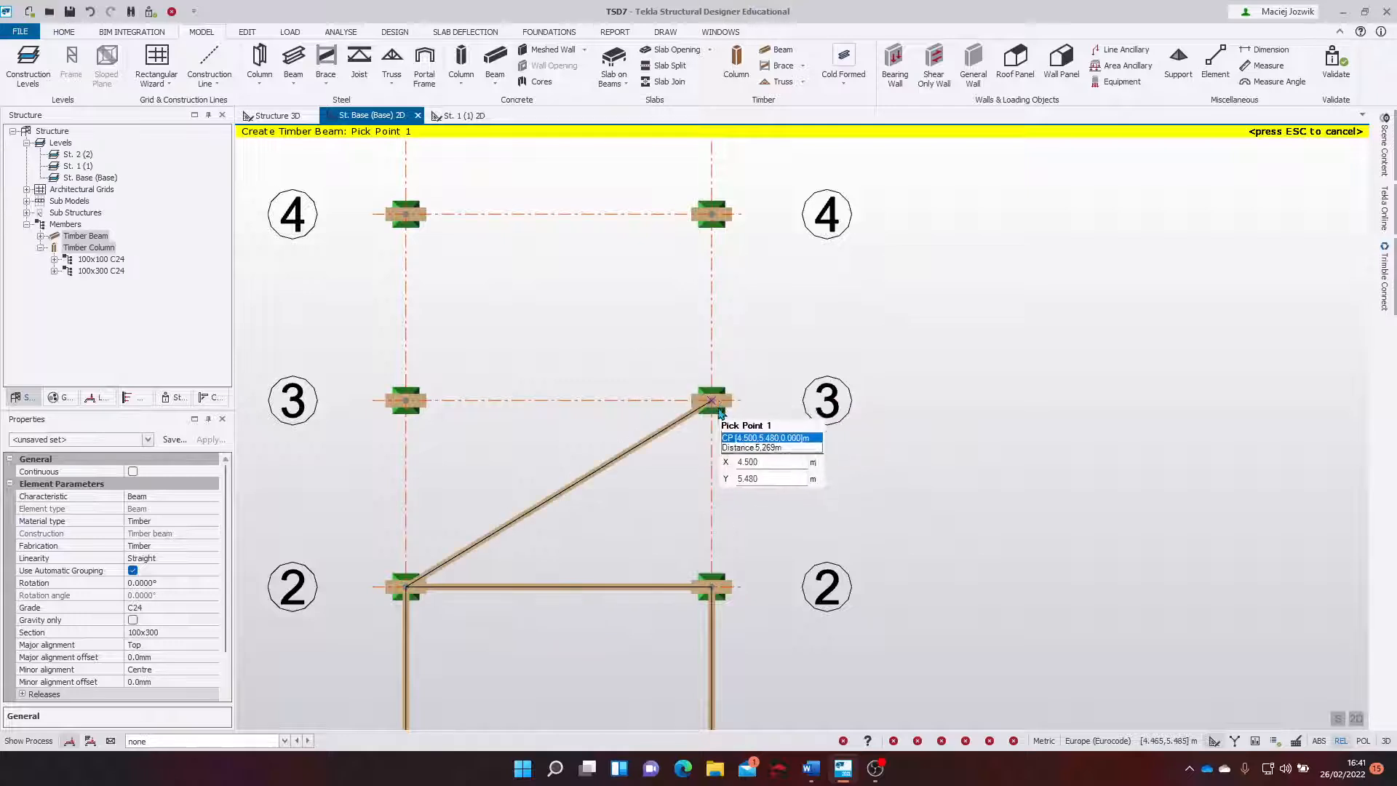
{"action": "left_click", "coordinate": [719, 411]}
{"action": "middle_click_drag", "start_coordinate": [405, 214], "coordinate": [437, 561]}
{"action": "left_click", "coordinate": [448, 557]}
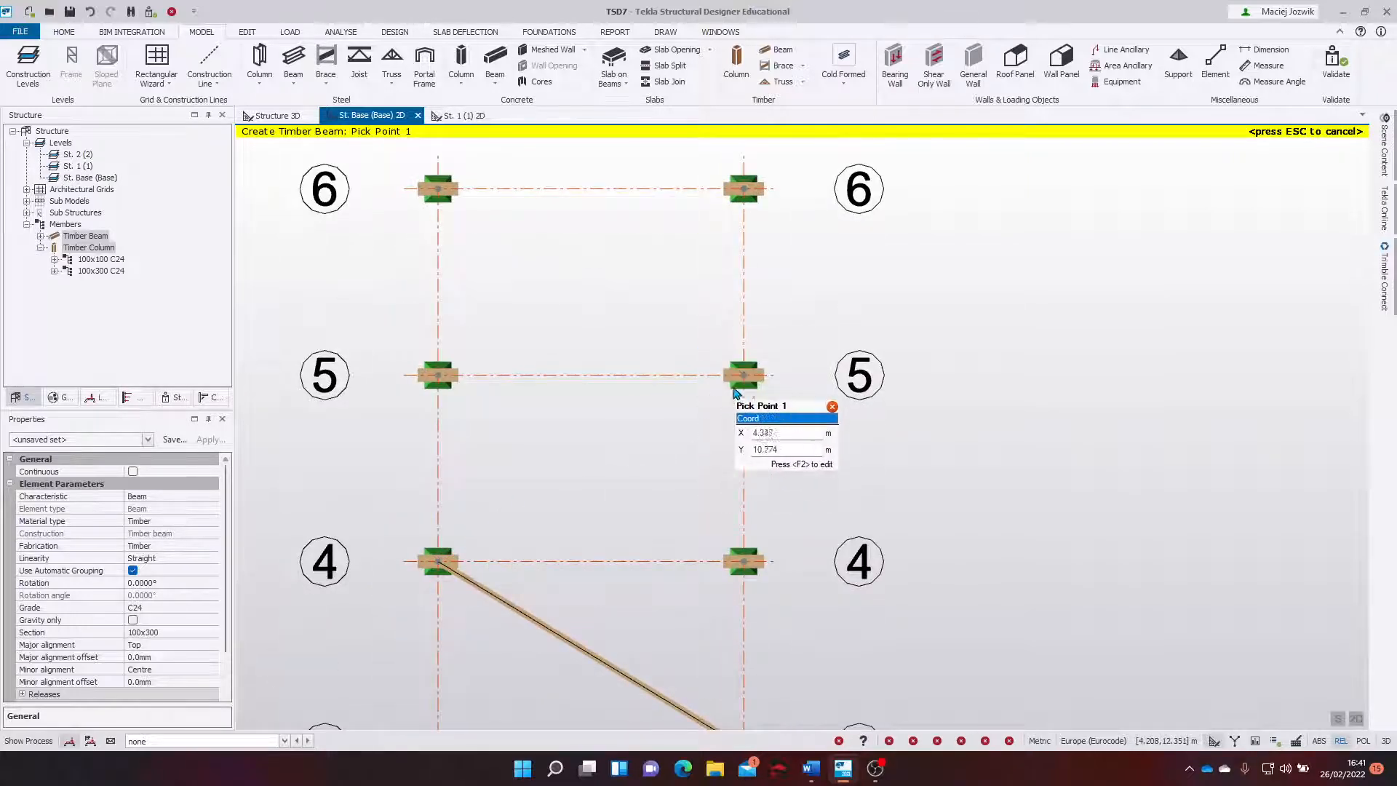
{"action": "left_click", "coordinate": [737, 382]}
{"action": "left_click", "coordinate": [438, 560]}
{"action": "scroll", "coordinate": [451, 551], "scroll_direction": "down", "scroll_amount": 2}
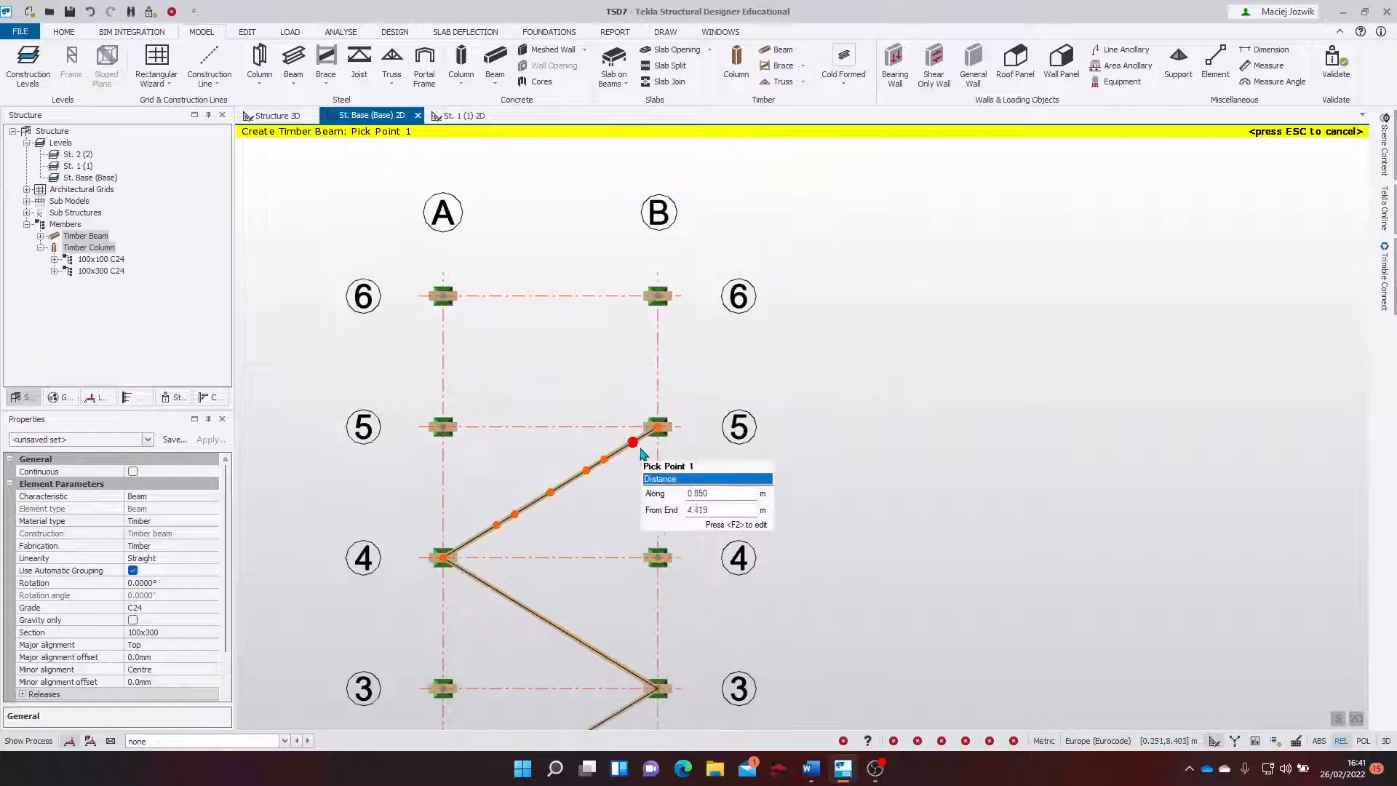
{"action": "scroll", "coordinate": [641, 454], "scroll_direction": "down", "scroll_amount": 1}
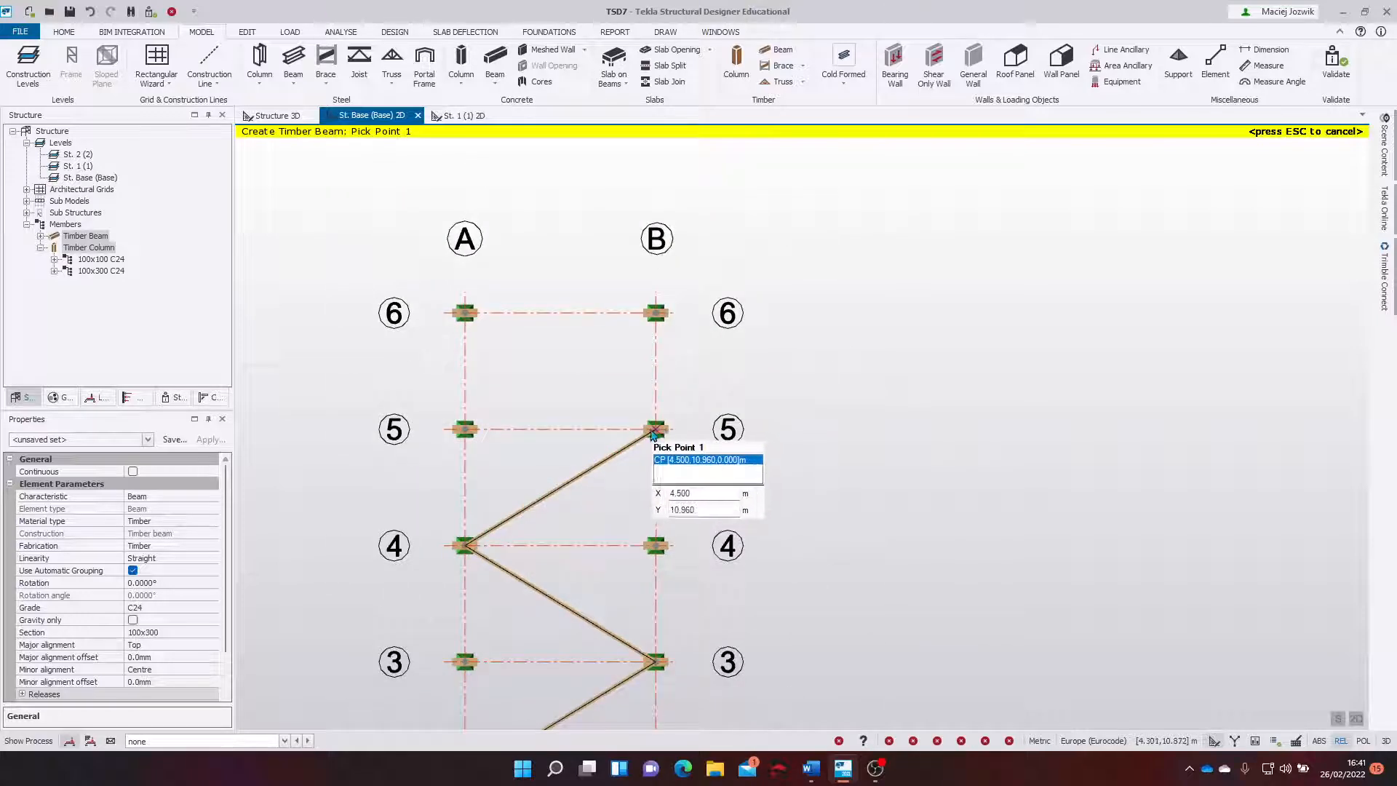
{"action": "left_click", "coordinate": [467, 315]}
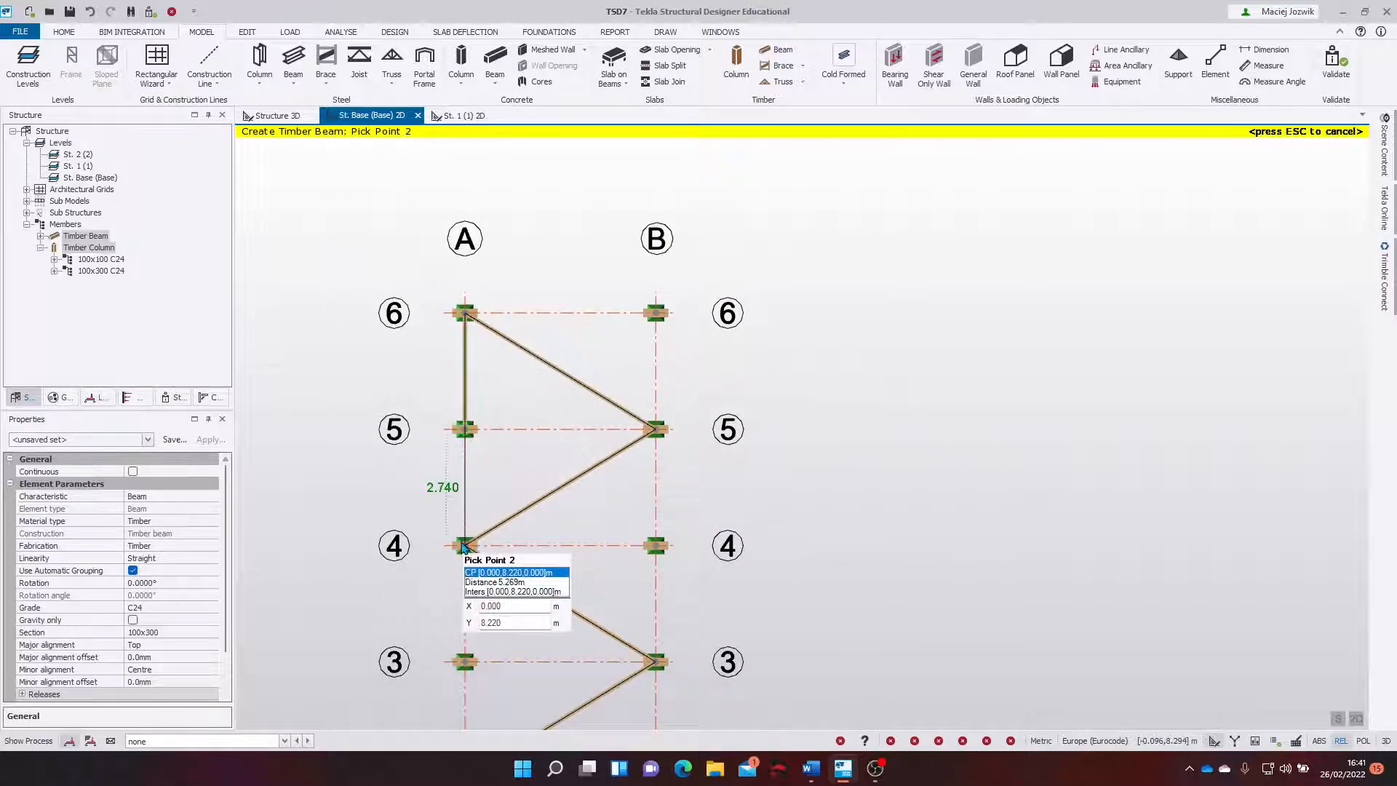
Place base-level timber beams along grid line A, column to column, from A/6 down to A/2.
{"action": "left_click", "coordinate": [464, 546]}
{"action": "middle_click_drag", "start_coordinate": [462, 636], "coordinate": [495, 427]}
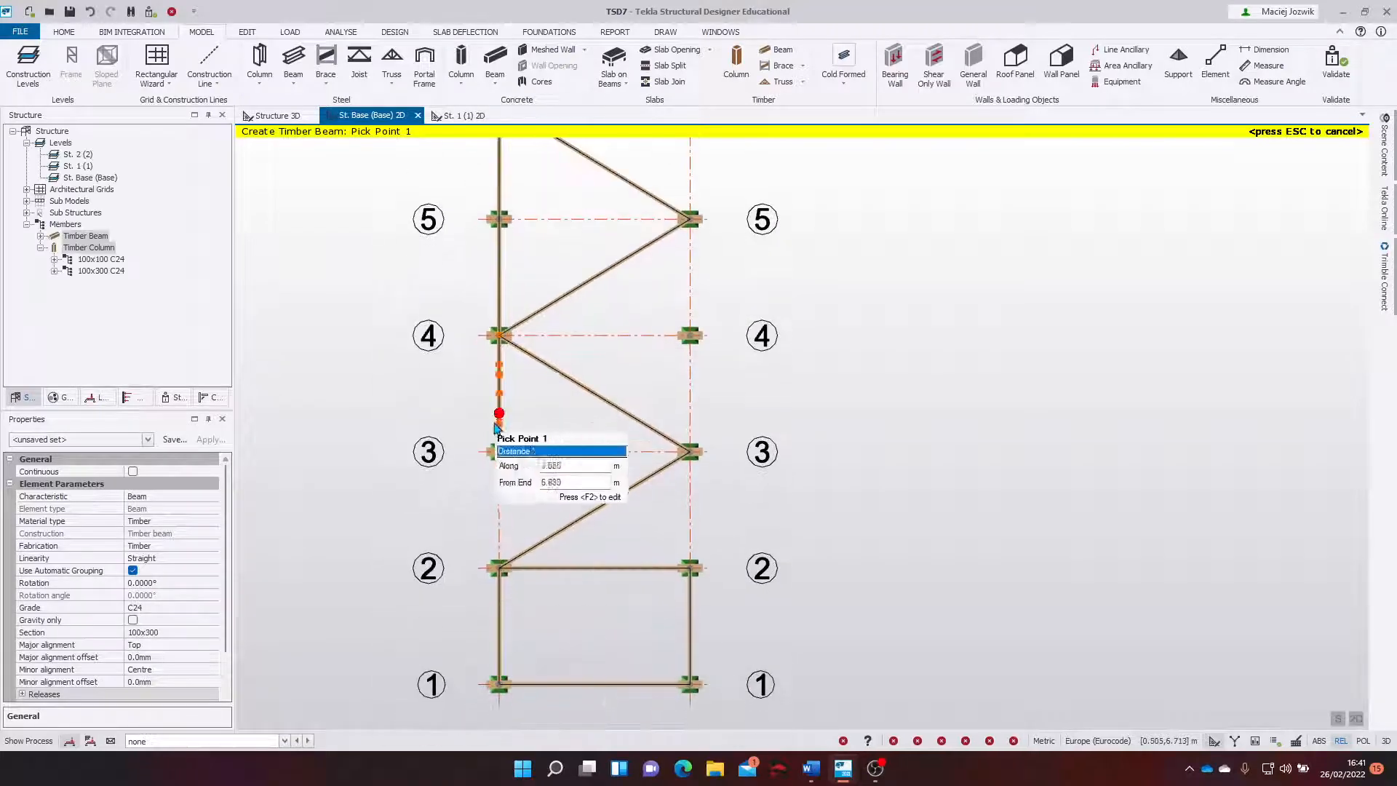
{"action": "left_click", "coordinate": [499, 455]}
{"action": "left_click", "coordinate": [499, 571]}
Place base-level timber beams between B/4 and B/3, B/4 and B/5, and across from B/4 to A/4.
{"action": "middle_click_drag", "start_coordinate": [671, 388], "coordinate": [606, 476]}
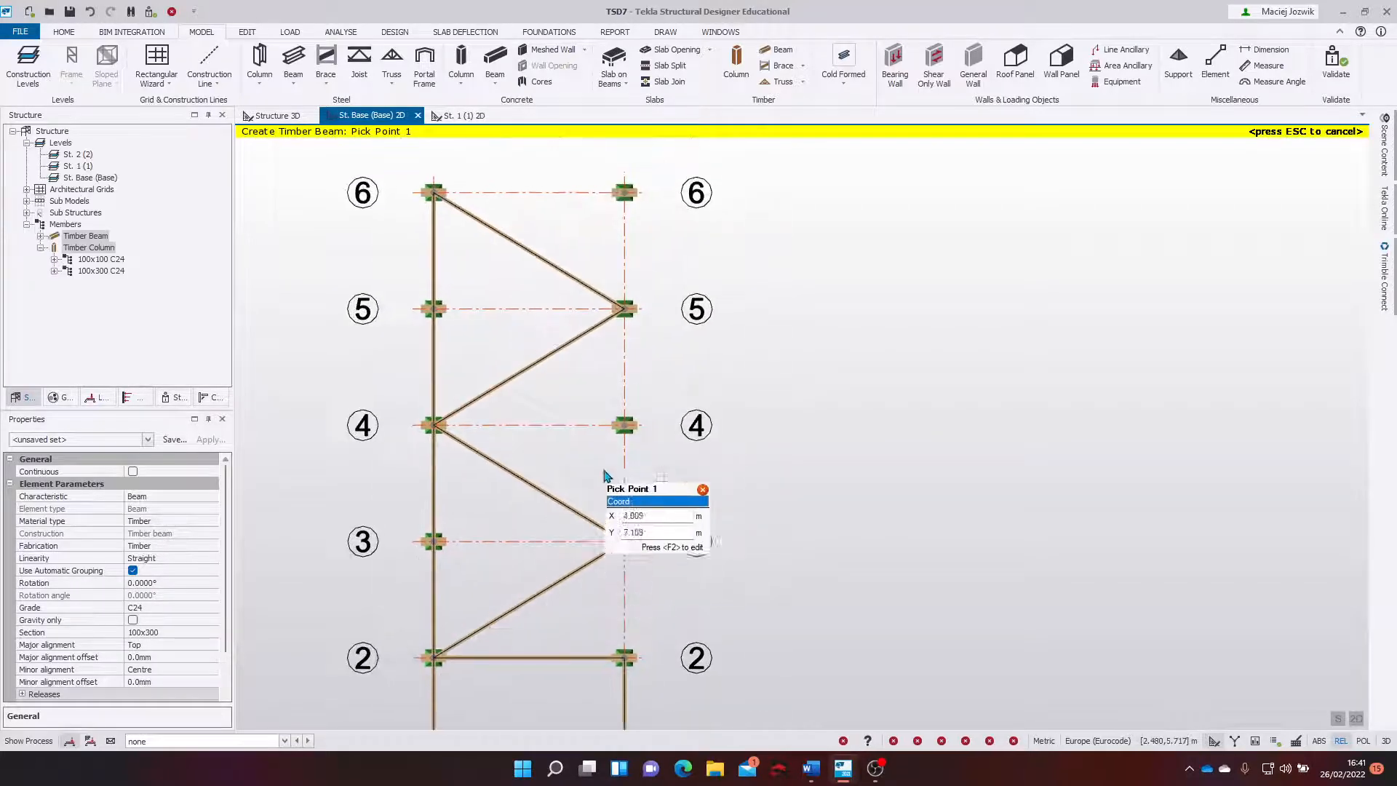
{"action": "left_click", "coordinate": [623, 425]}
{"action": "left_click", "coordinate": [629, 542]}
{"action": "left_click", "coordinate": [629, 426]}
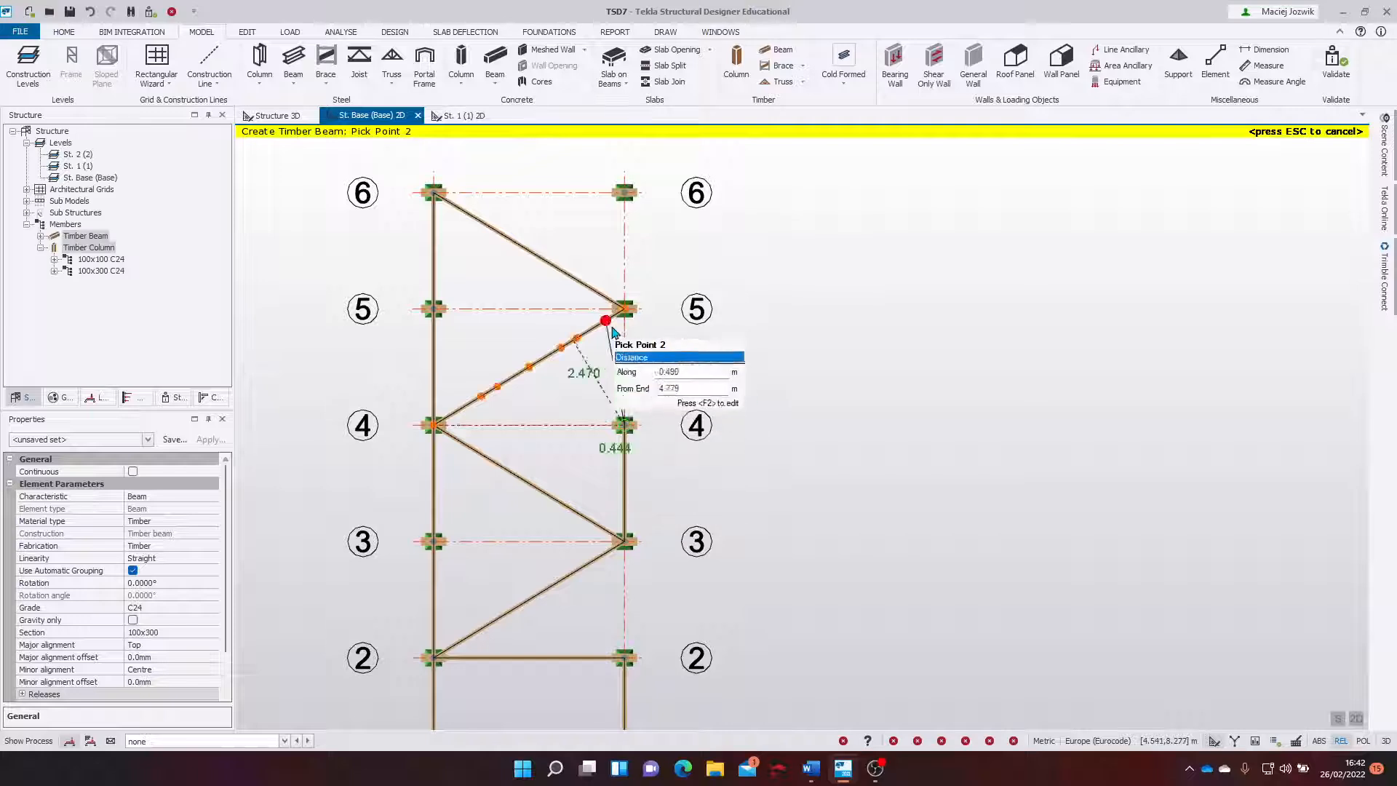
{"action": "left_click", "coordinate": [623, 310]}
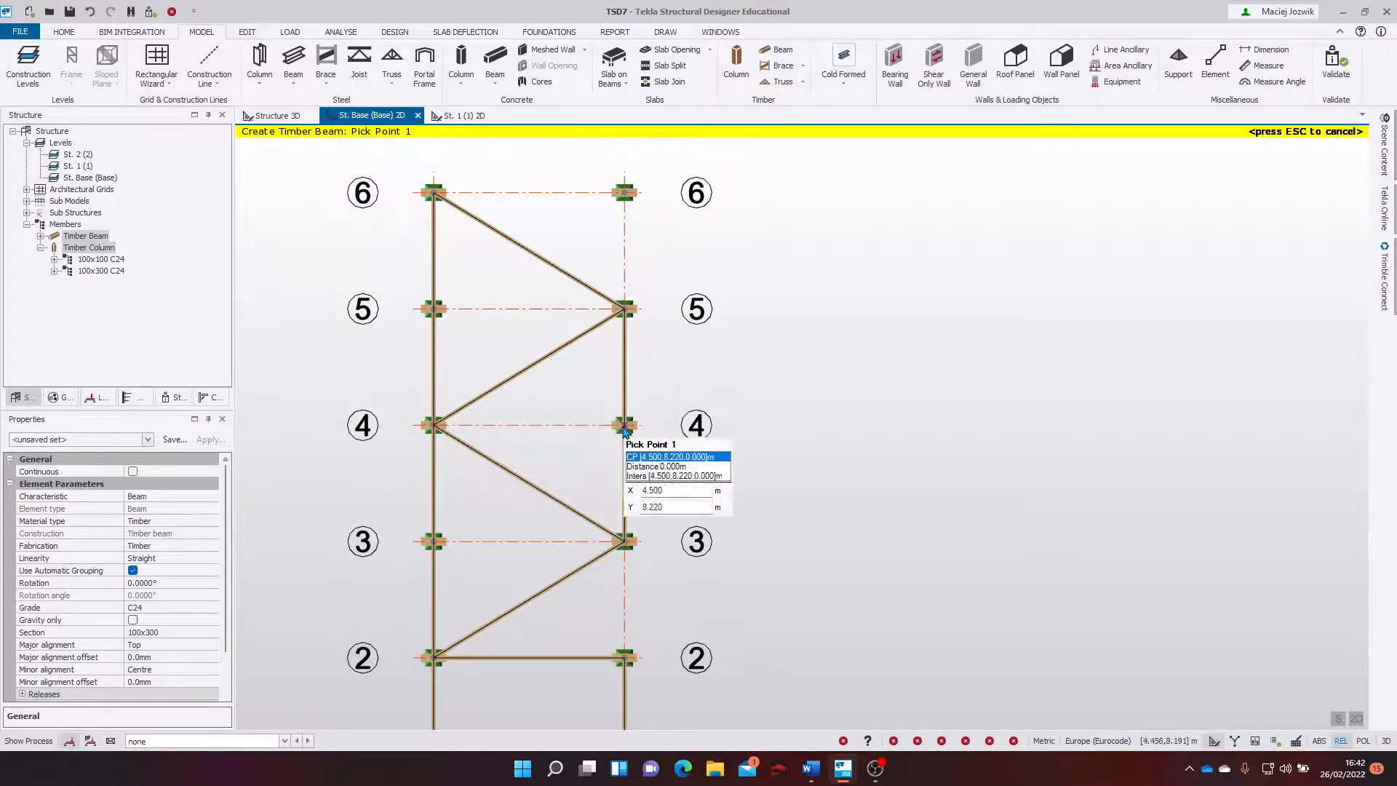
{"action": "left_click", "coordinate": [624, 428]}
{"action": "left_click", "coordinate": [433, 426]}
Place base-level timber beams from B/5 to B/6 and from B/6 to A/6.
{"action": "left_click", "coordinate": [624, 309]}
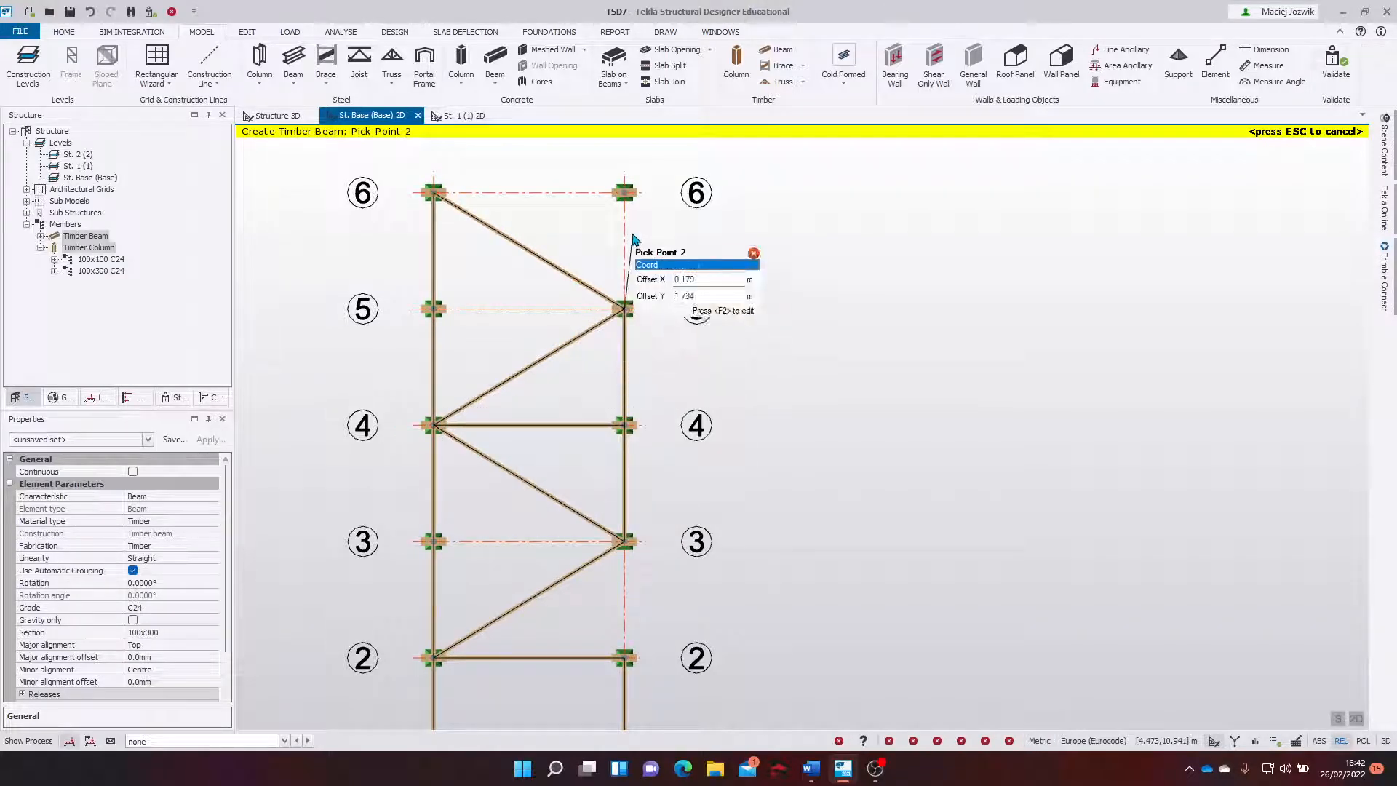
{"action": "left_click", "coordinate": [624, 193]}
{"action": "left_click", "coordinate": [623, 192]}
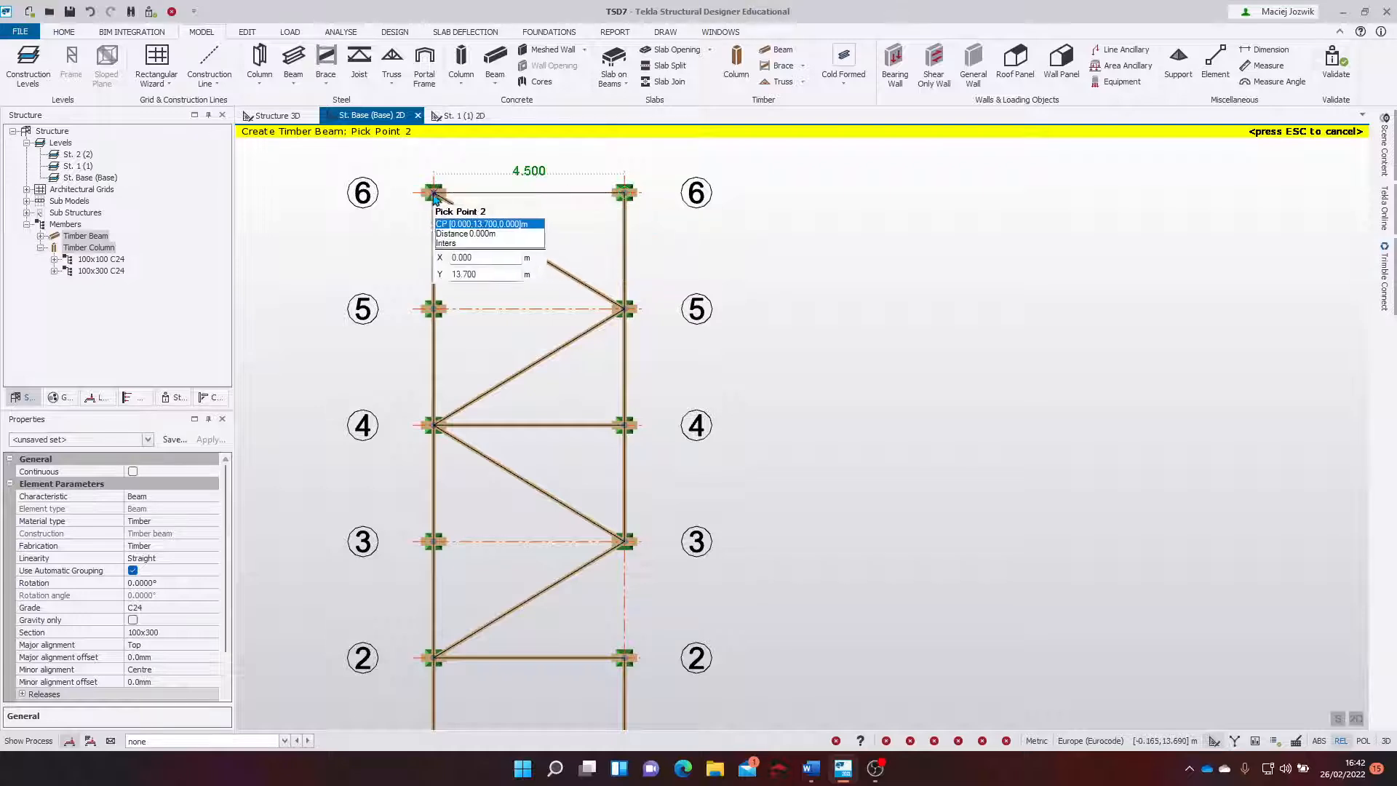
{"action": "left_click", "coordinate": [433, 194]}
Place the remaining base-level timber beam on grid line B between B/2 and B/3 and end the beam command.
{"action": "middle_click_drag", "start_coordinate": [567, 461], "coordinate": [573, 267]}
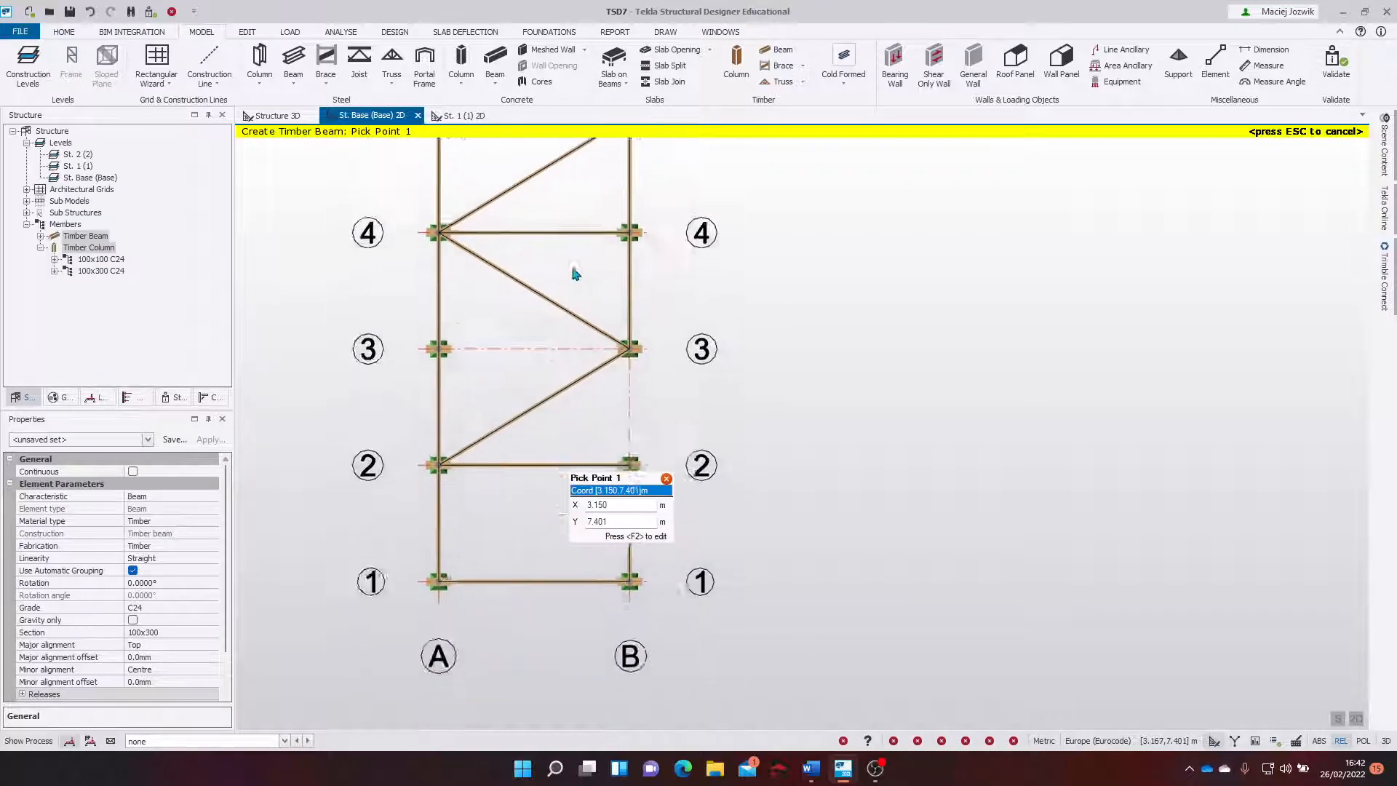
{"action": "scroll", "coordinate": [574, 273], "scroll_direction": "down", "scroll_amount": 1}
{"action": "scroll", "coordinate": [619, 440], "scroll_direction": "up", "scroll_amount": 2}
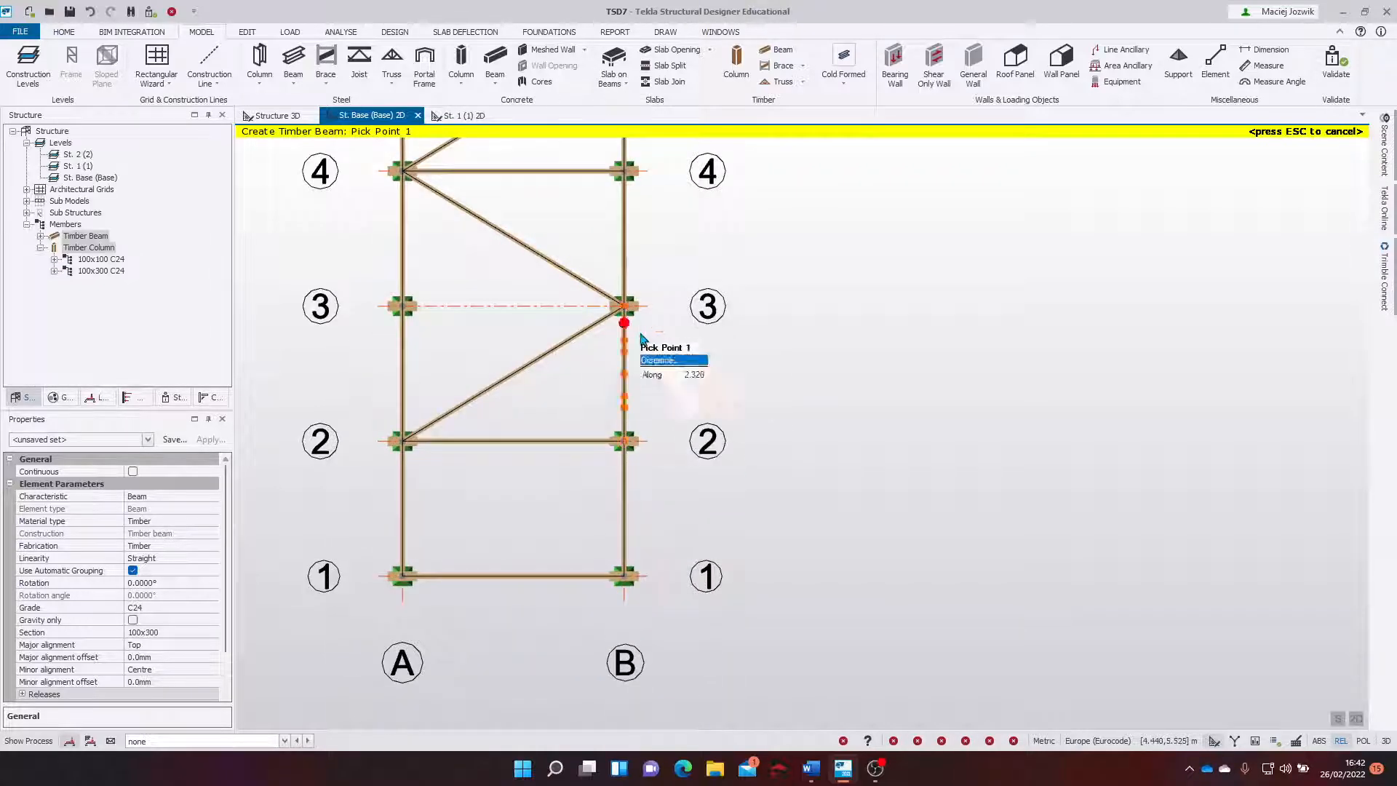
{"action": "scroll", "coordinate": [705, 418], "scroll_direction": "down", "scroll_amount": 2}
{"action": "key", "text": "Escape"}
{"action": "middle_click_drag", "start_coordinate": [626, 457], "coordinate": [644, 565]}
{"action": "scroll", "coordinate": [654, 553], "scroll_direction": "down", "scroll_amount": 10}
{"action": "scroll", "coordinate": [652, 551], "scroll_direction": "up", "scroll_amount": 9}
{"action": "scroll", "coordinate": [645, 546], "scroll_direction": "up", "scroll_amount": 1}
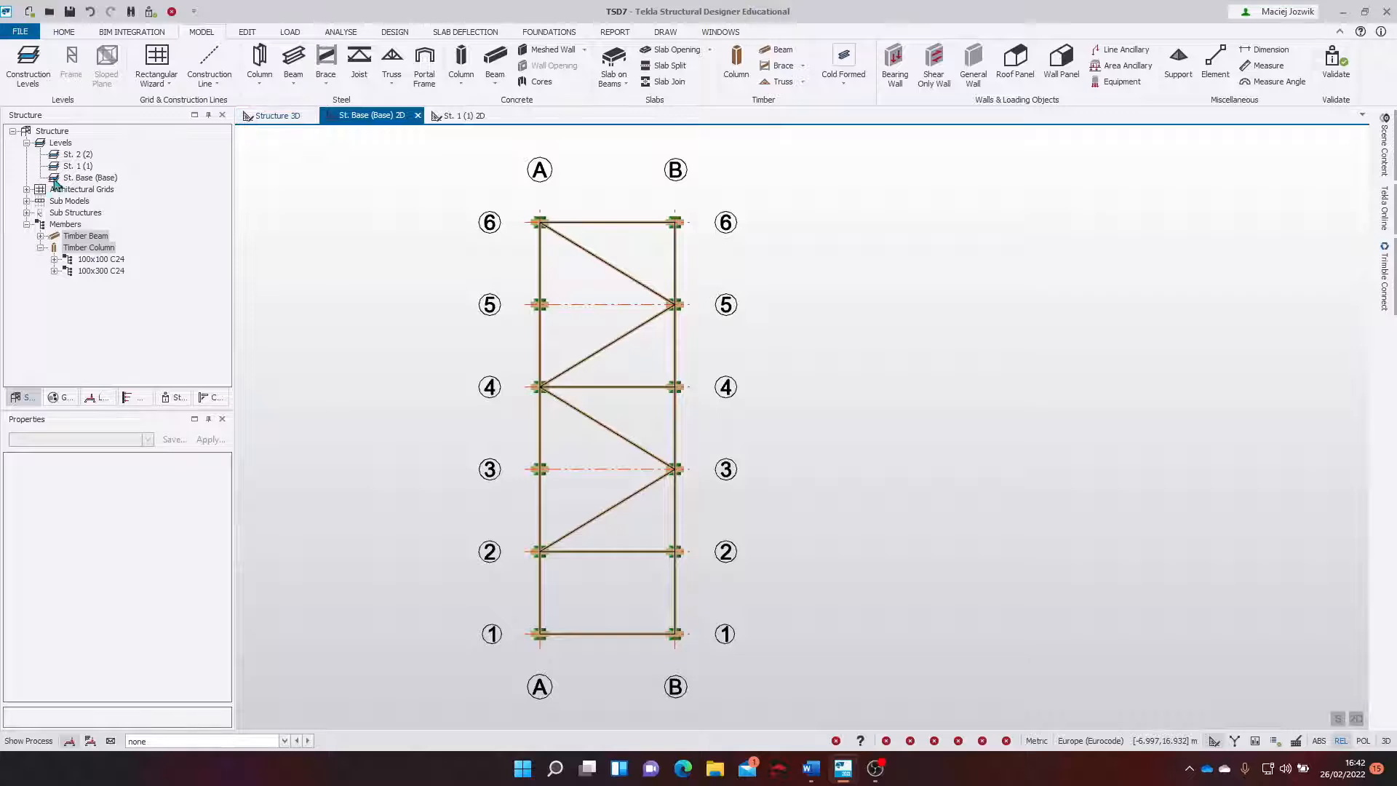
Open the St. 2 level plan and place 100x300 timber beams from A/6 to A/4 and A/4 to A/2.
{"action": "left_click", "coordinate": [78, 155]}
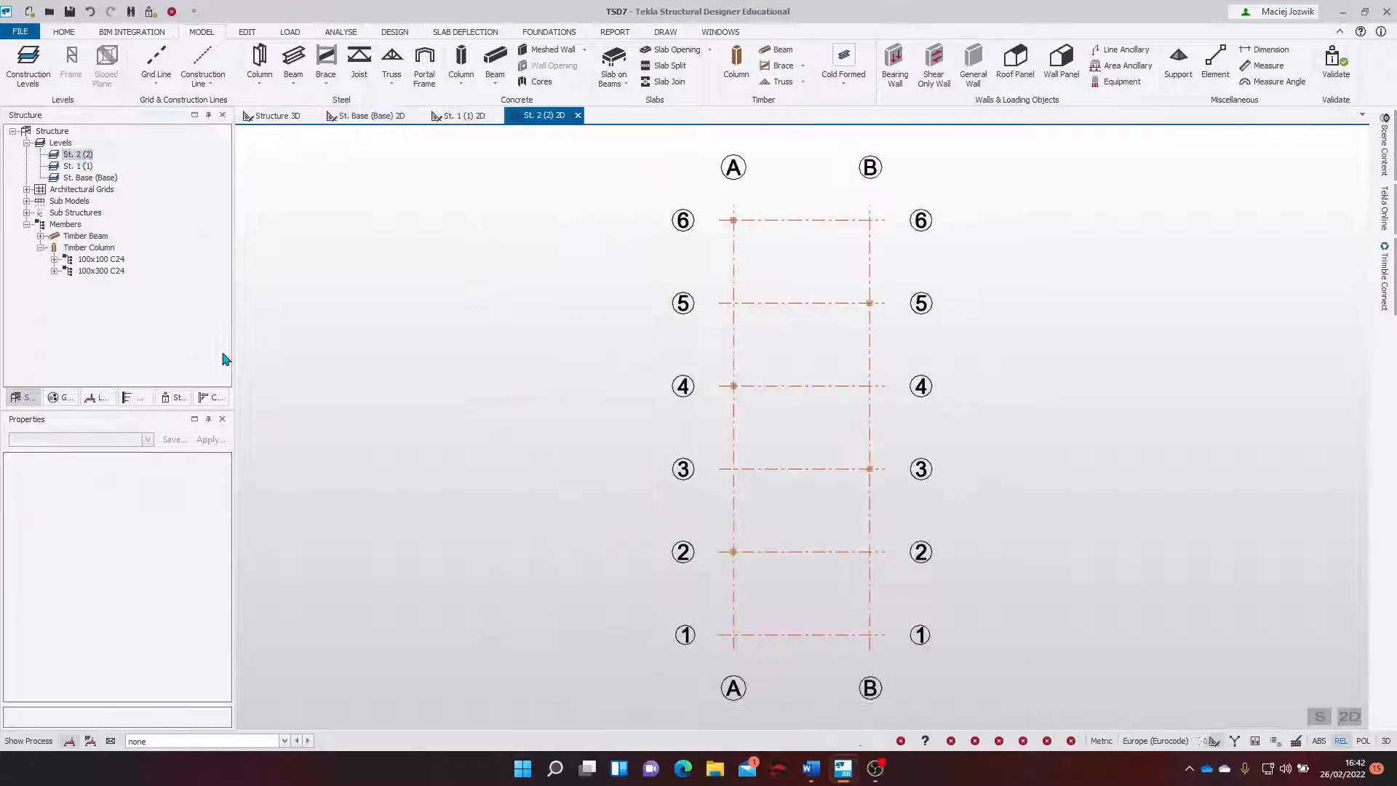
{"action": "scroll", "coordinate": [653, 361], "scroll_direction": "up", "scroll_amount": 2}
{"action": "middle_click_drag", "start_coordinate": [652, 361], "coordinate": [426, 404]}
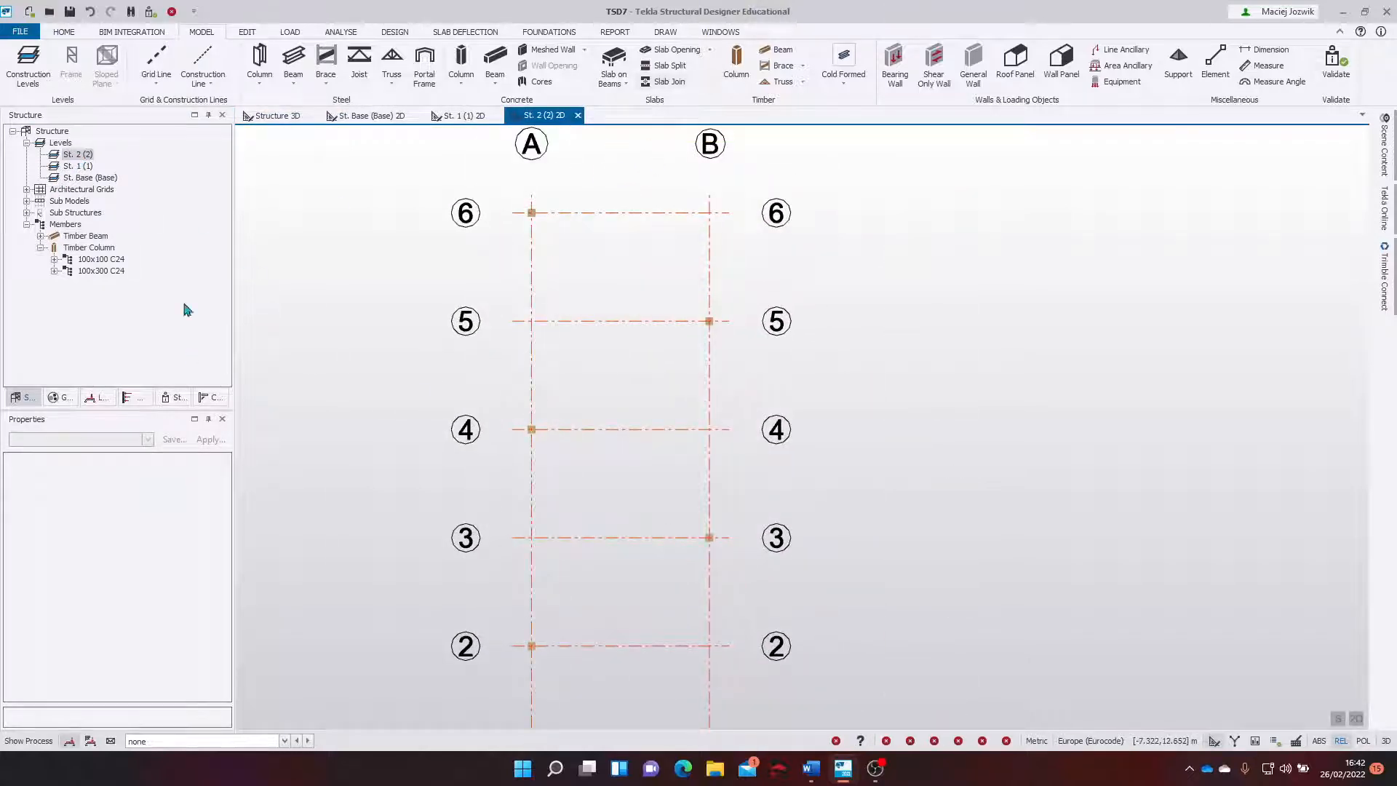
{"action": "left_click", "coordinate": [776, 51]}
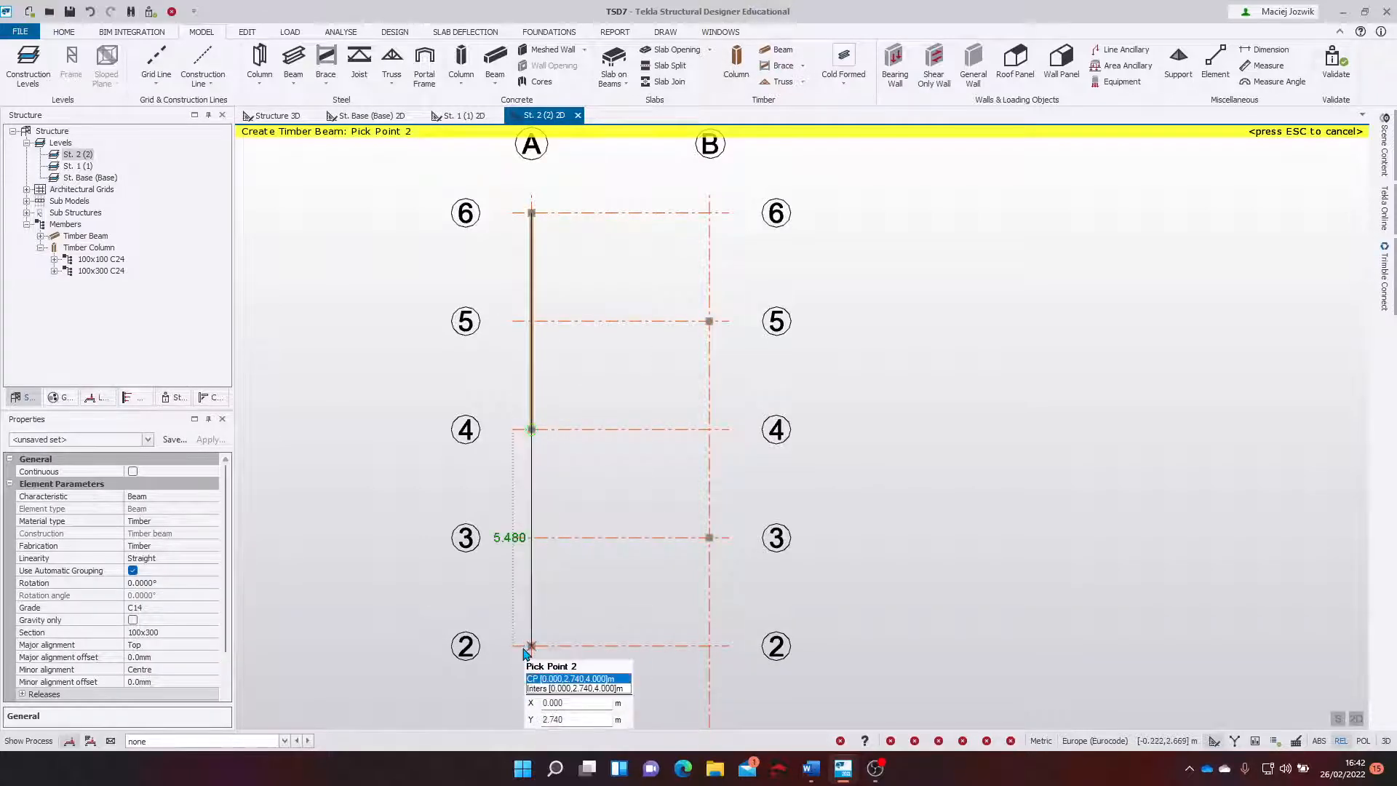
{"action": "left_click", "coordinate": [531, 645]}
Place zigzag diagonal timber beams on level St. 2 from A/2 through B/3, A/4 and B/5 to A/6.
{"action": "left_click", "coordinate": [710, 538]}
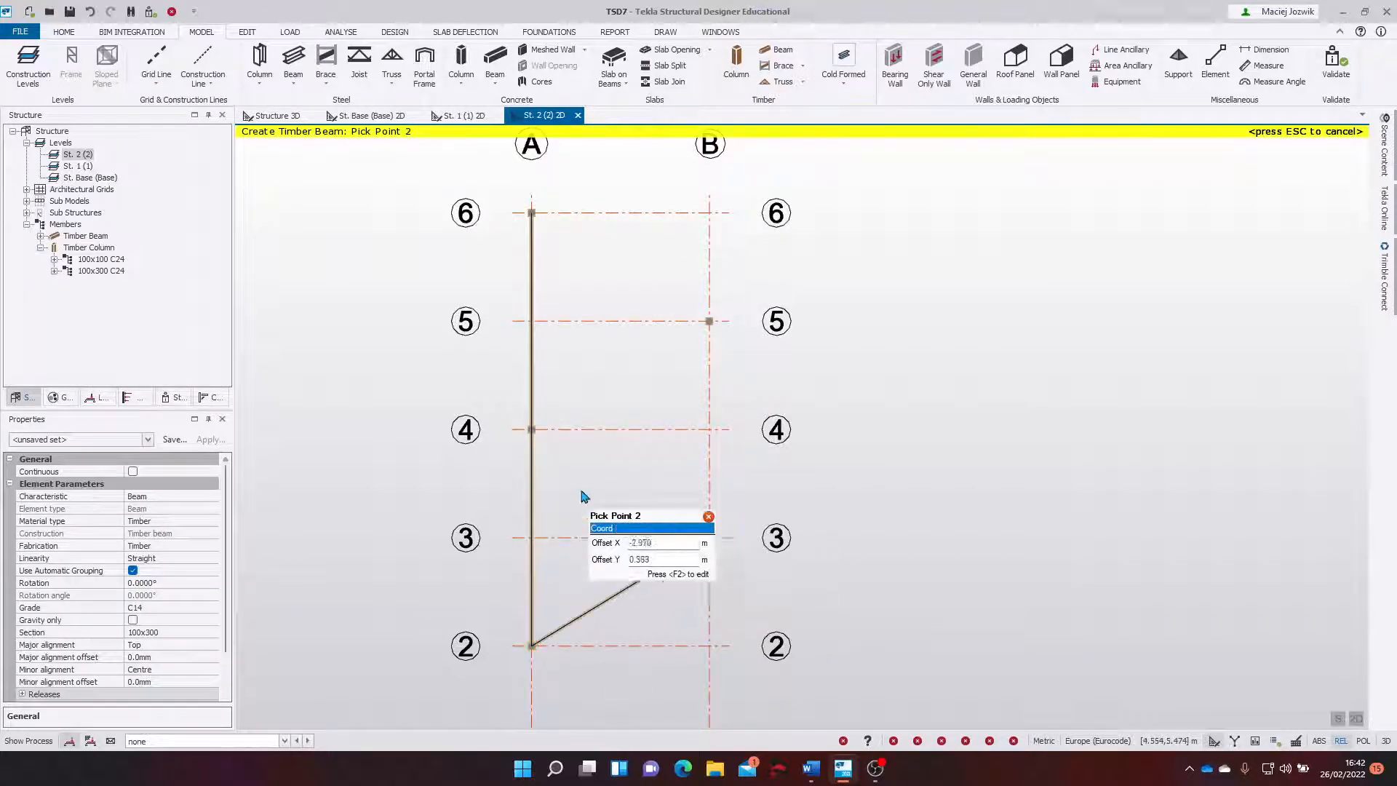
{"action": "left_click", "coordinate": [531, 429]}
{"action": "left_click", "coordinate": [710, 321]}
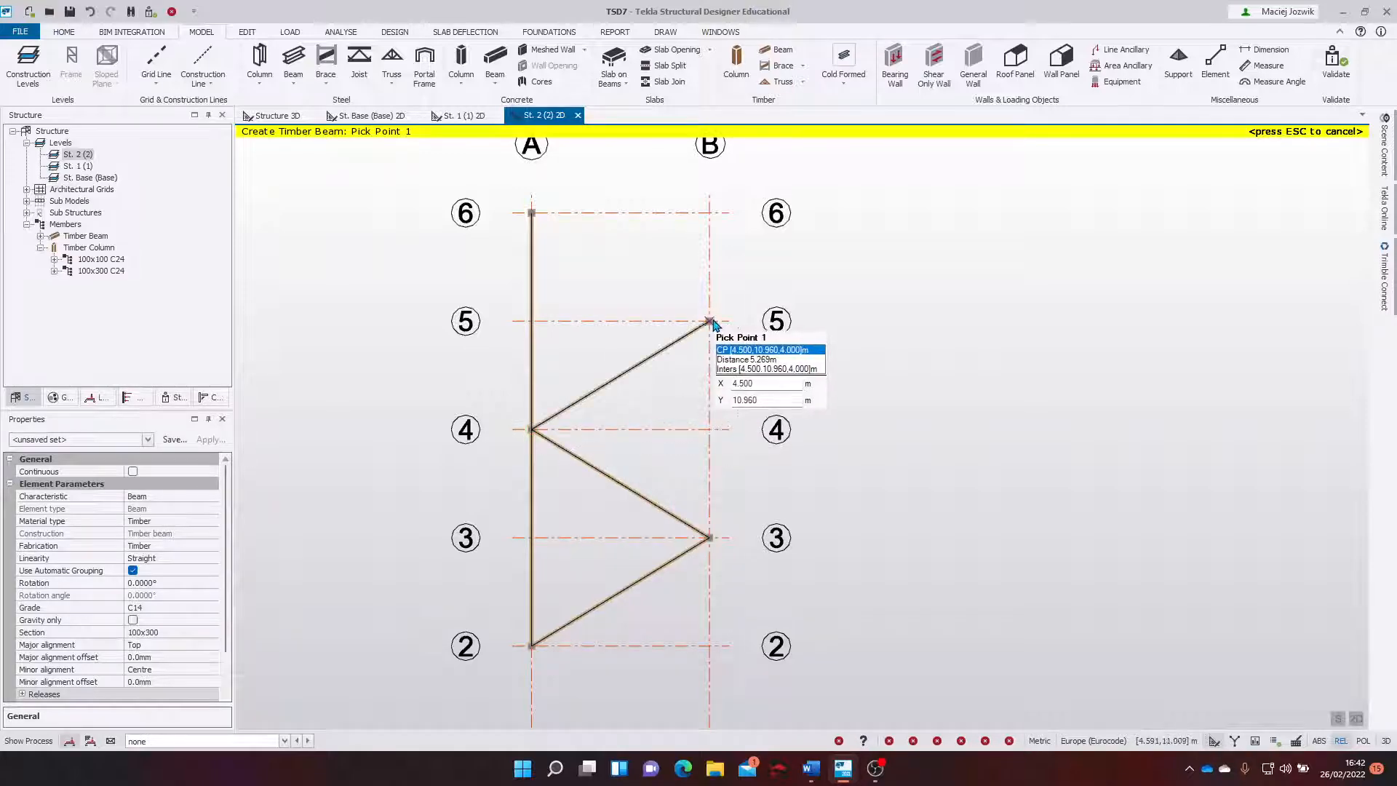
{"action": "left_click", "coordinate": [531, 212]}
{"action": "key", "text": "Escape"}
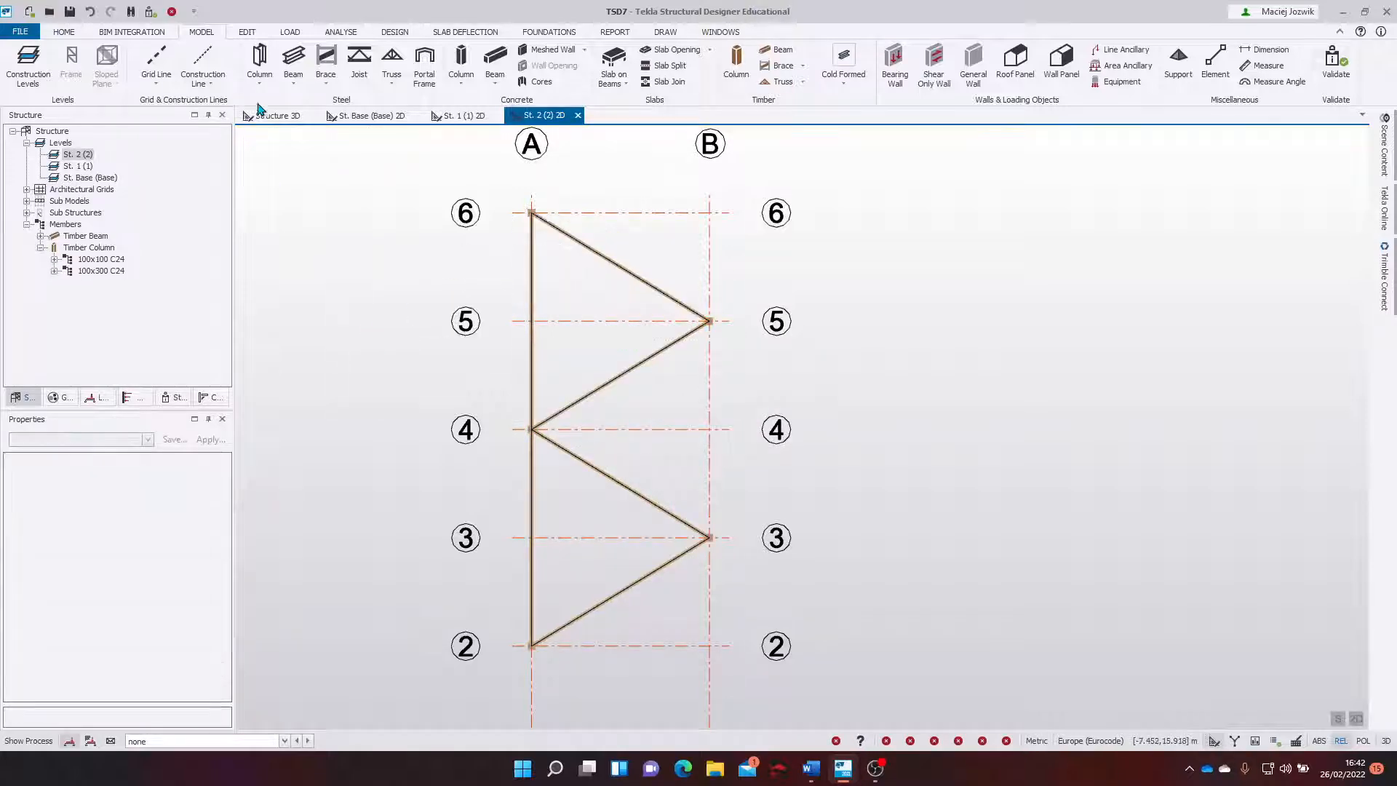
In the 3D view, select the eight straight and diagonal base-level beams spanning between grid lines A and B and delete them.
{"action": "left_click", "coordinate": [277, 115]}
{"action": "right_click_drag", "start_coordinate": [502, 275], "coordinate": [397, 214]}
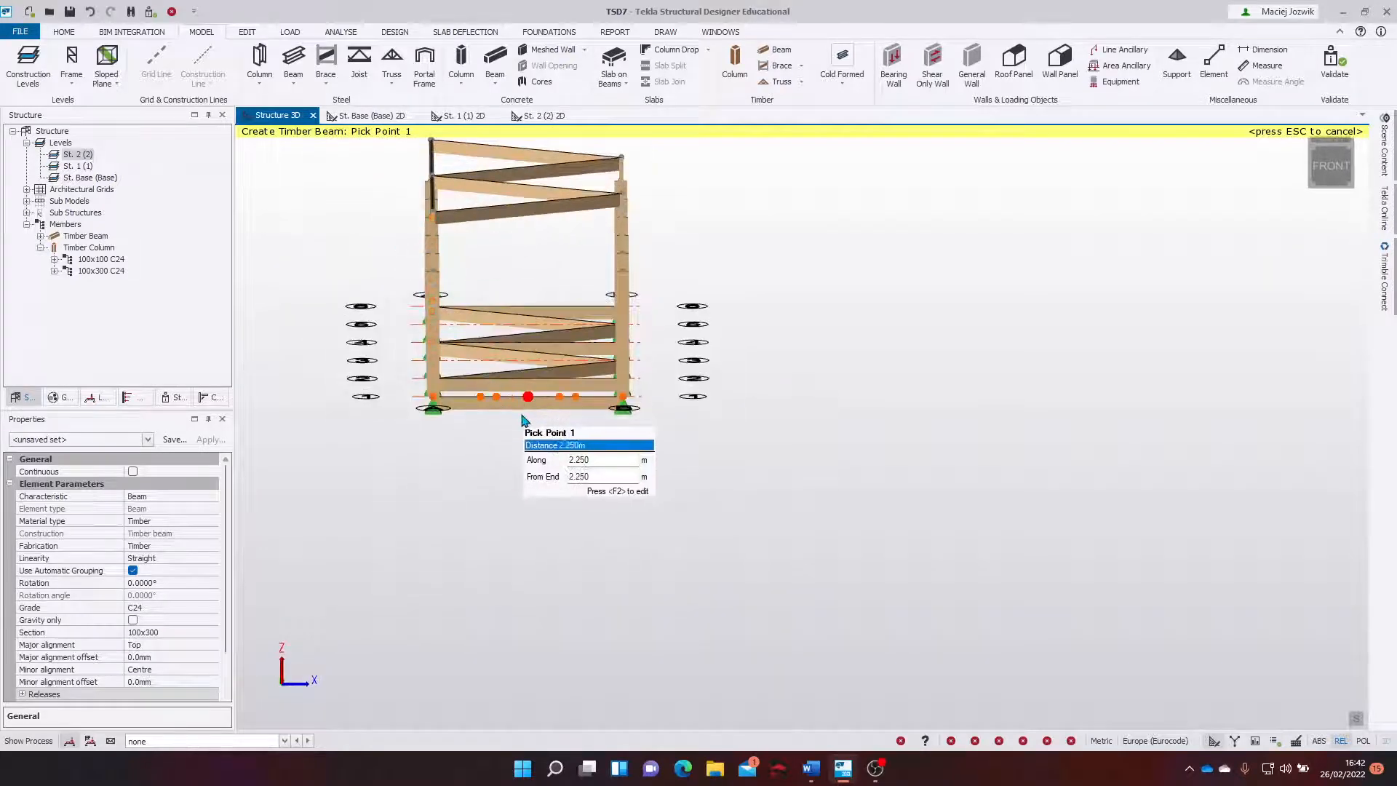
{"action": "key", "text": "Escape"}
{"action": "left_click", "coordinate": [527, 400]}
{"action": "left_click", "coordinate": [533, 373]}
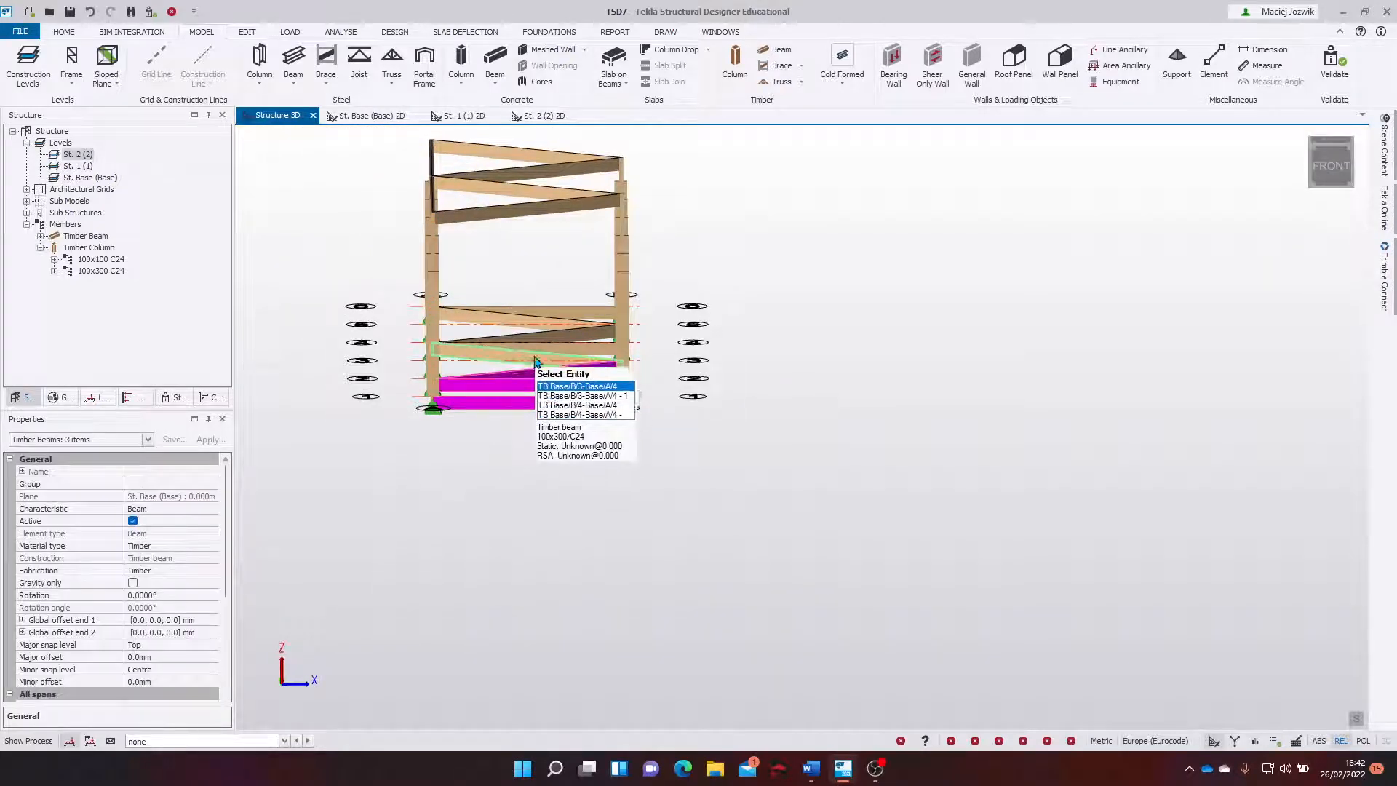
{"action": "left_click", "coordinate": [501, 351]}
{"action": "left_click", "coordinate": [532, 334]}
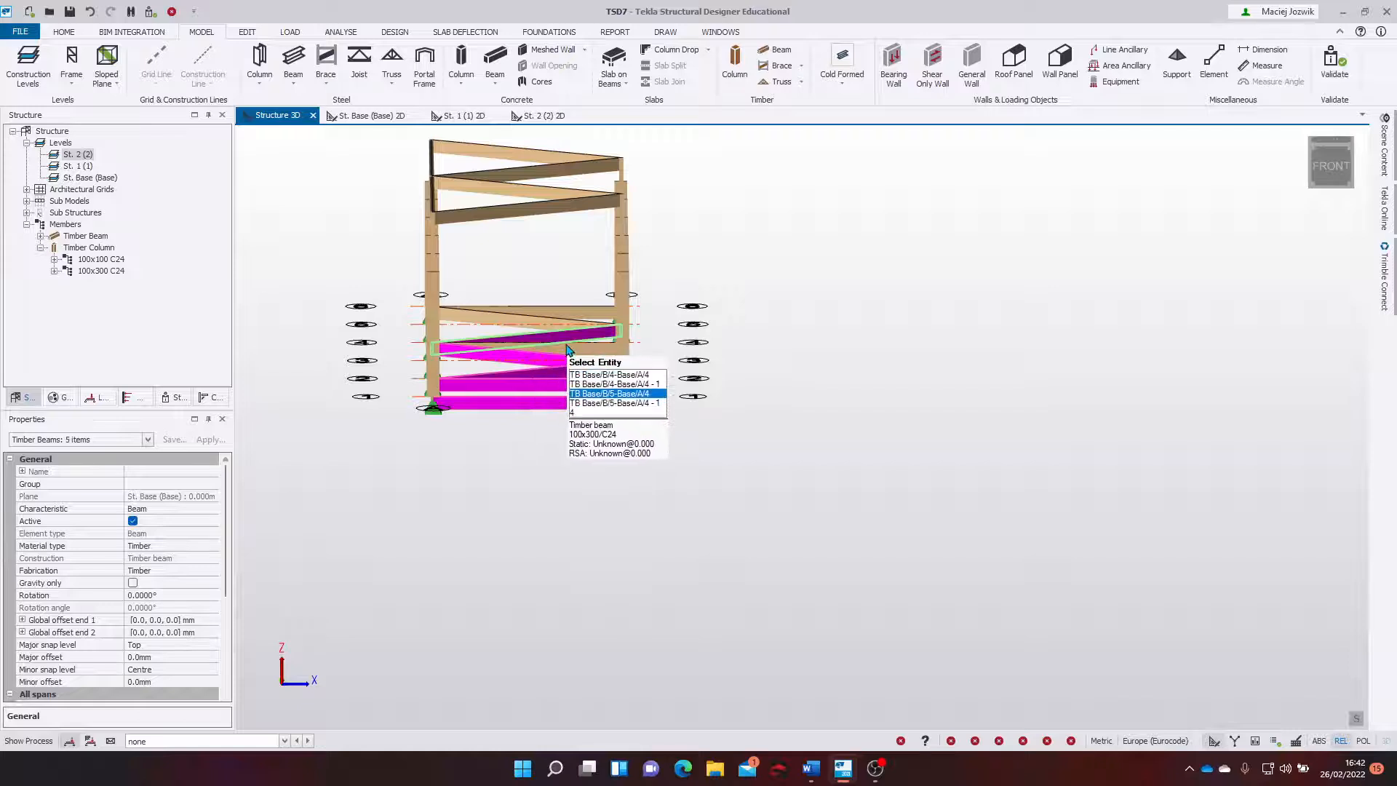
{"action": "left_click", "coordinate": [535, 331]}
{"action": "left_click", "coordinate": [539, 312]}
{"action": "scroll", "coordinate": [535, 327], "scroll_direction": "down", "scroll_amount": 3}
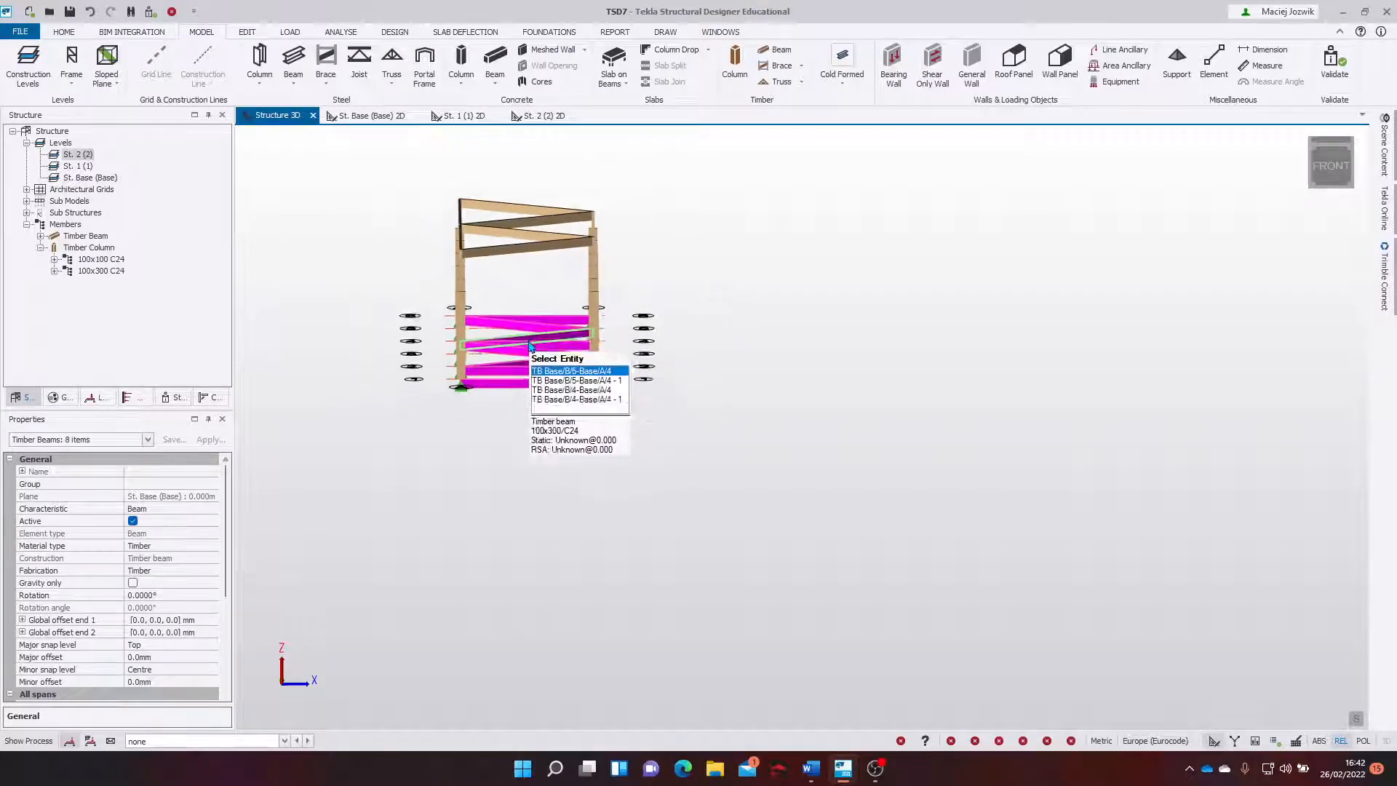
{"action": "right_click_drag", "start_coordinate": [529, 338], "coordinate": [567, 412]}
{"action": "scroll", "coordinate": [378, 395], "scroll_direction": "up", "scroll_amount": 2}
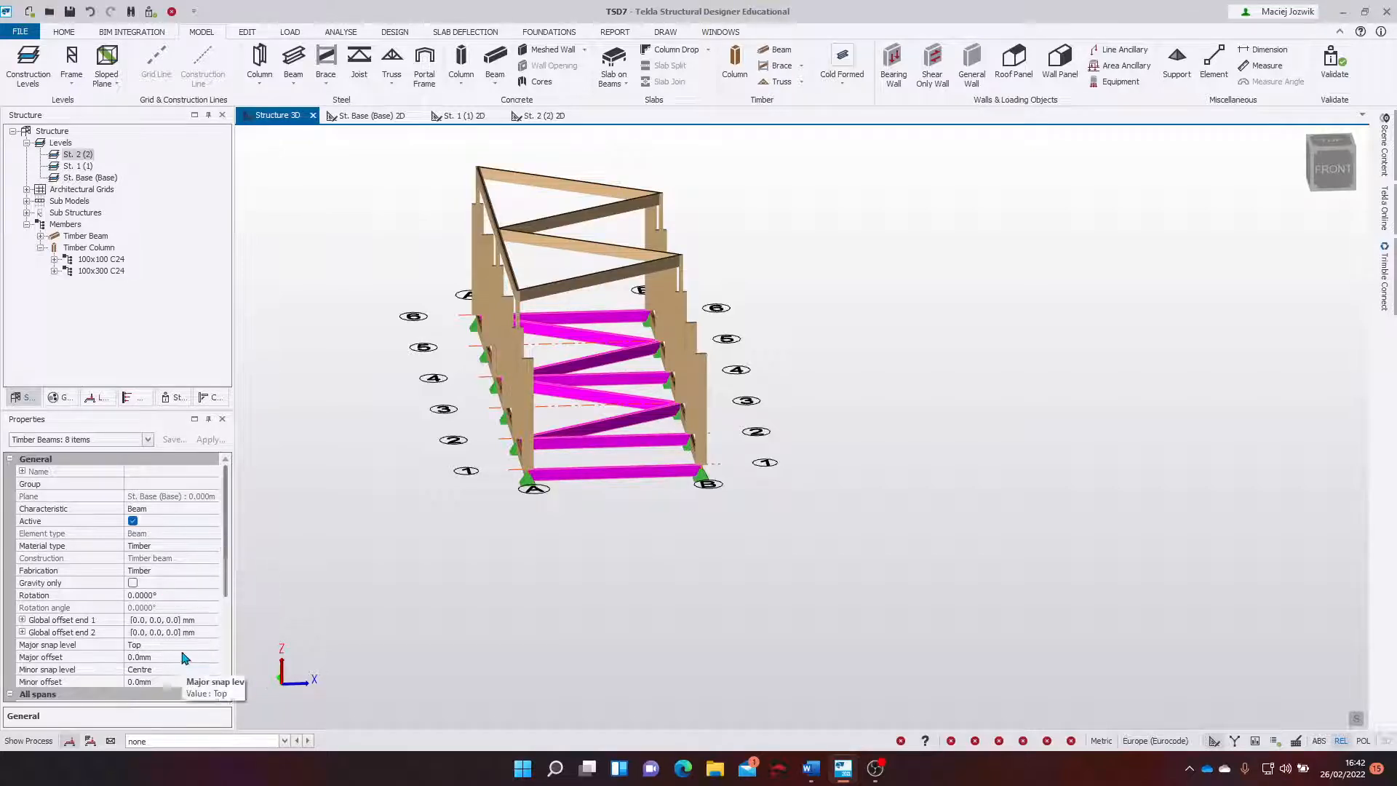
{"action": "scroll", "coordinate": [227, 592], "scroll_direction": "down", "scroll_amount": 2}
{"action": "left_click_drag", "start_coordinate": [227, 637], "coordinate": [227, 579]}
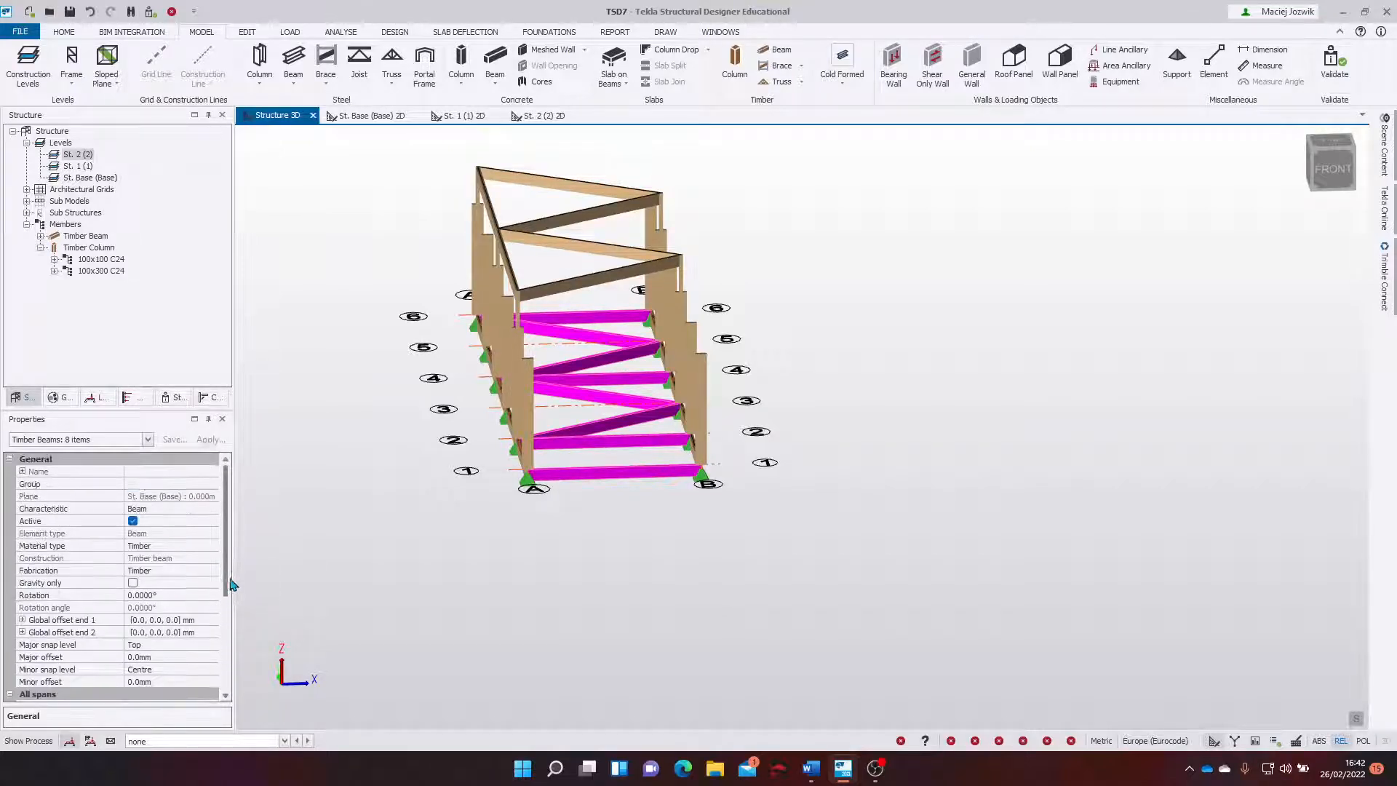
{"action": "key", "text": "Delete"}
{"action": "left_click", "coordinate": [789, 271]}
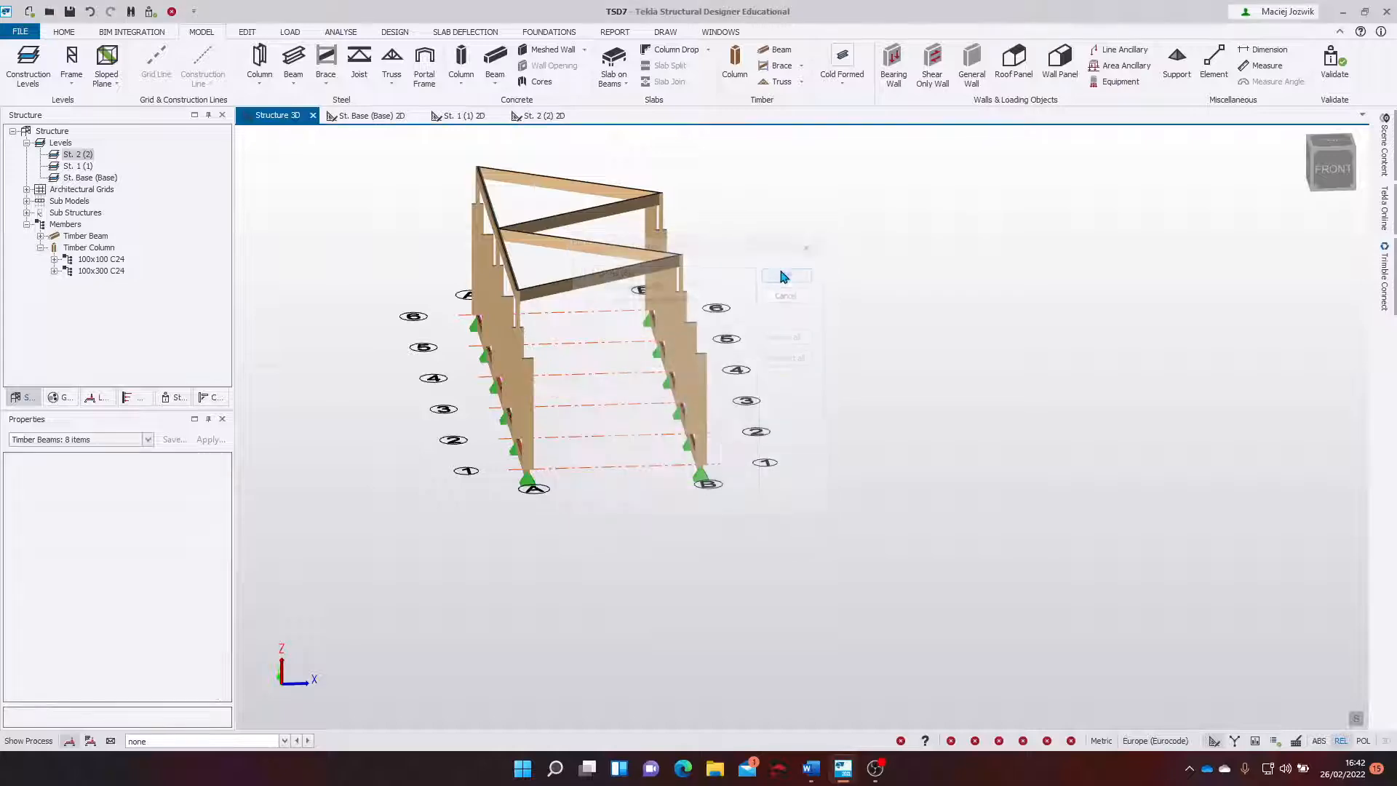
{"action": "scroll", "coordinate": [608, 405], "scroll_direction": "up", "scroll_amount": 3}
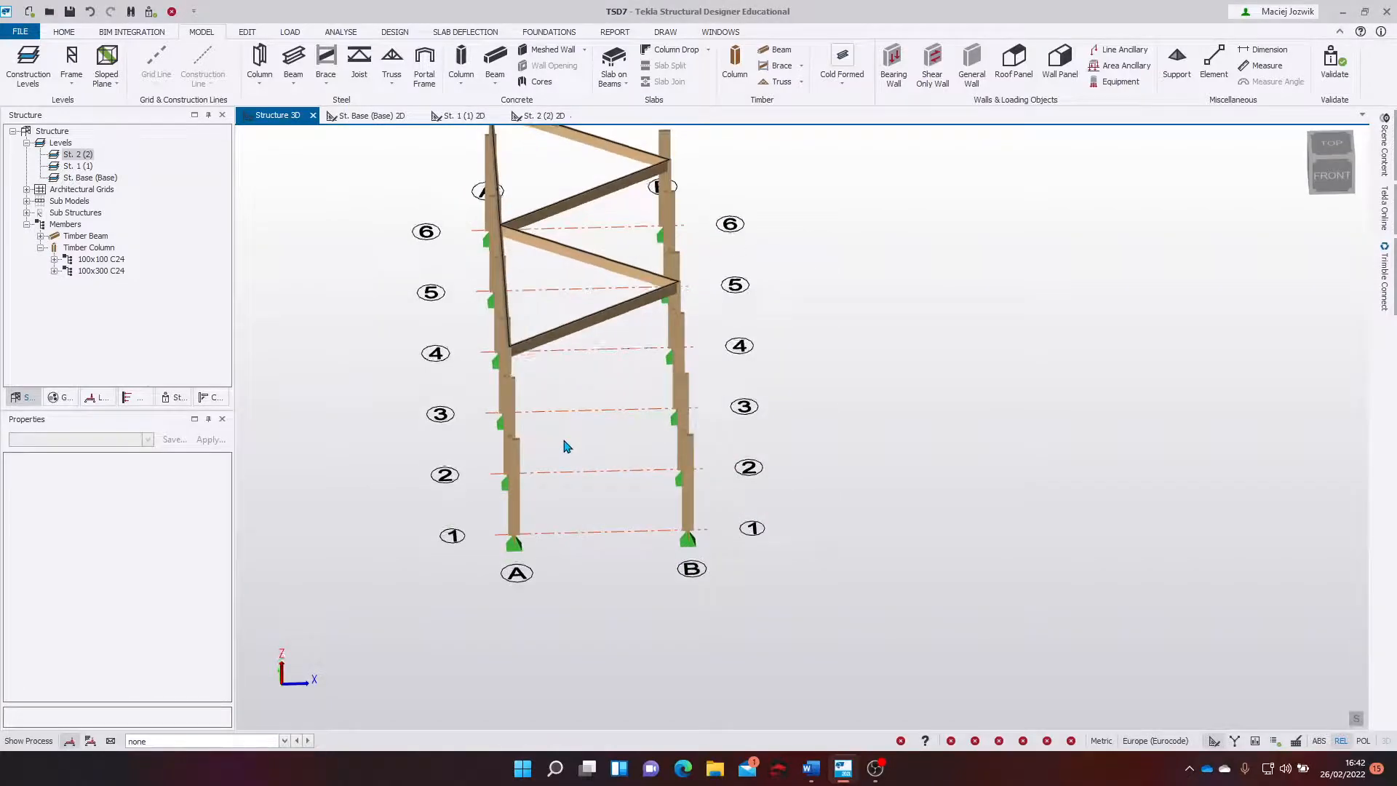
Open the St. 1 level plan and place 100x300 timber beams from A/6 to B/6 and from B/5 to A/6.
{"action": "left_click", "coordinate": [465, 116]}
{"action": "key", "text": "Escape"}
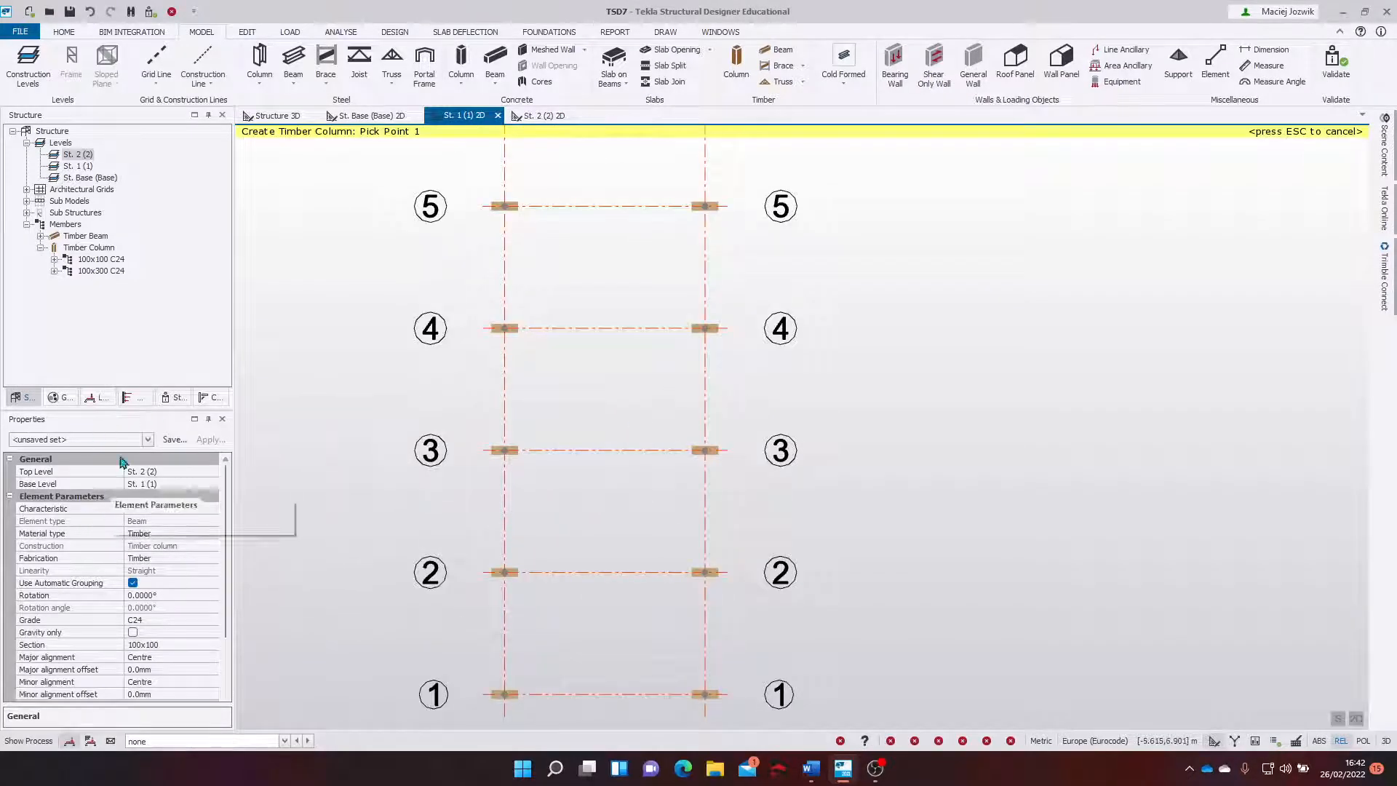
{"action": "left_click", "coordinate": [777, 49]}
{"action": "middle_click_drag", "start_coordinate": [665, 229], "coordinate": [679, 340]}
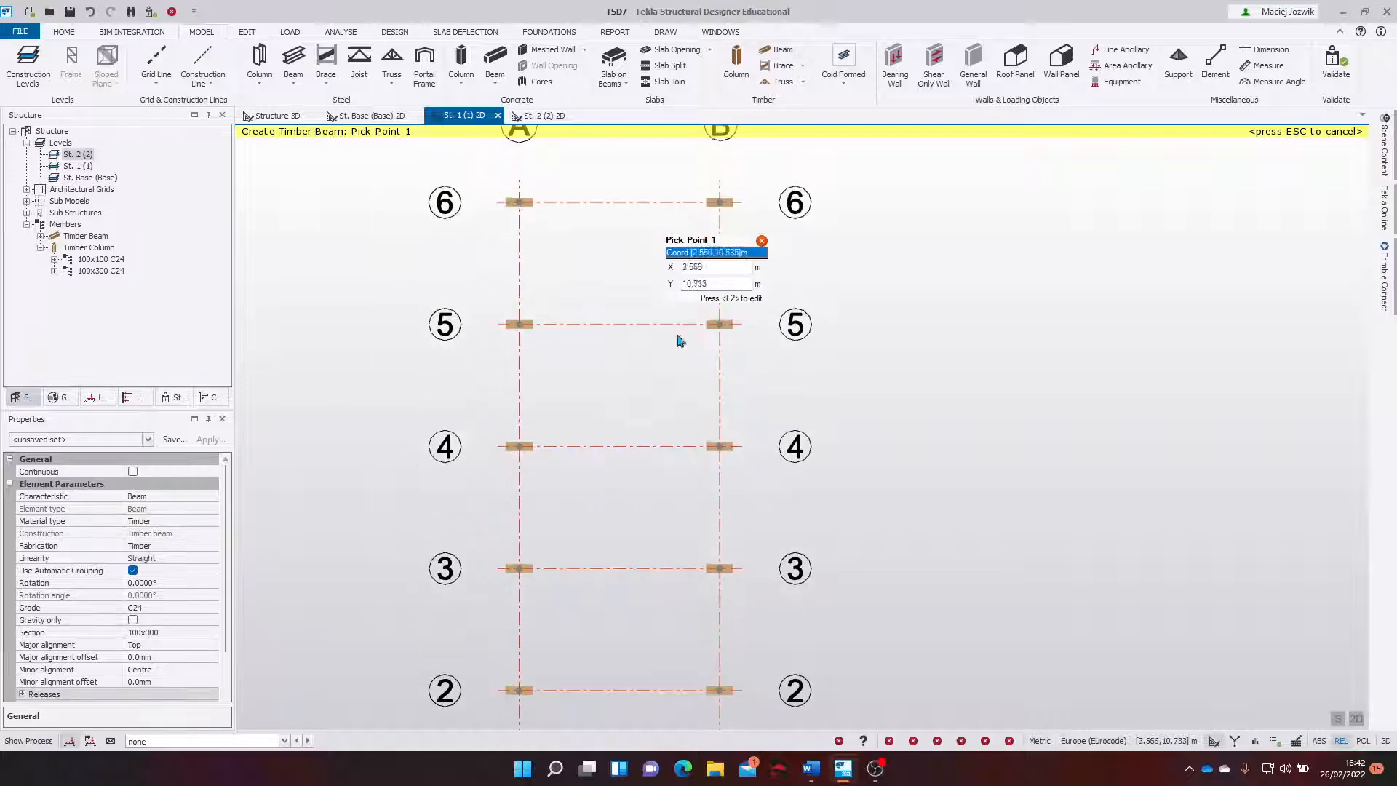
{"action": "left_click", "coordinate": [519, 202]}
{"action": "left_click", "coordinate": [720, 202]}
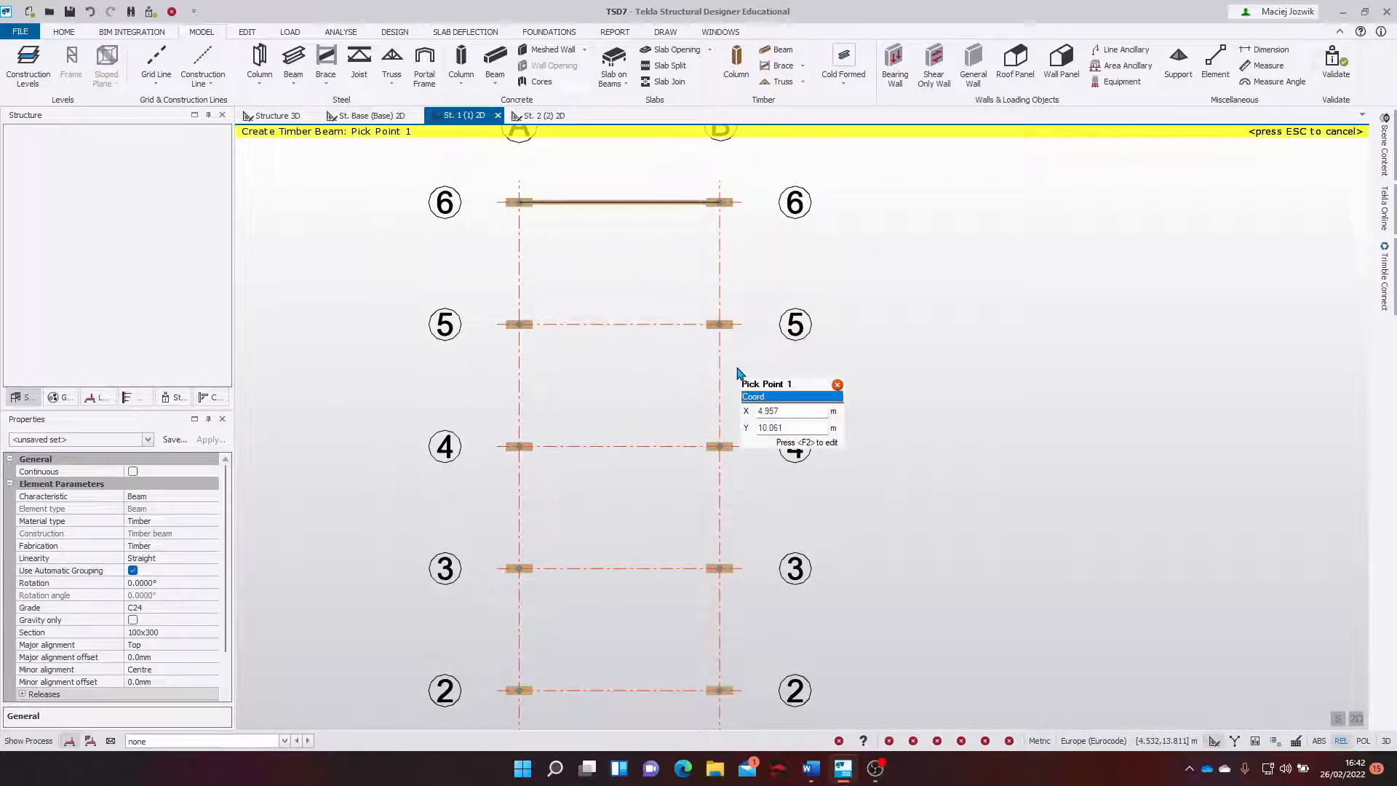
{"action": "left_click", "coordinate": [720, 324]}
{"action": "left_click", "coordinate": [518, 201]}
Place timber beams on level St. 1 from A/6 to A/4, A/4 to B/5, and B/5 to B/6.
{"action": "left_click", "coordinate": [518, 202]}
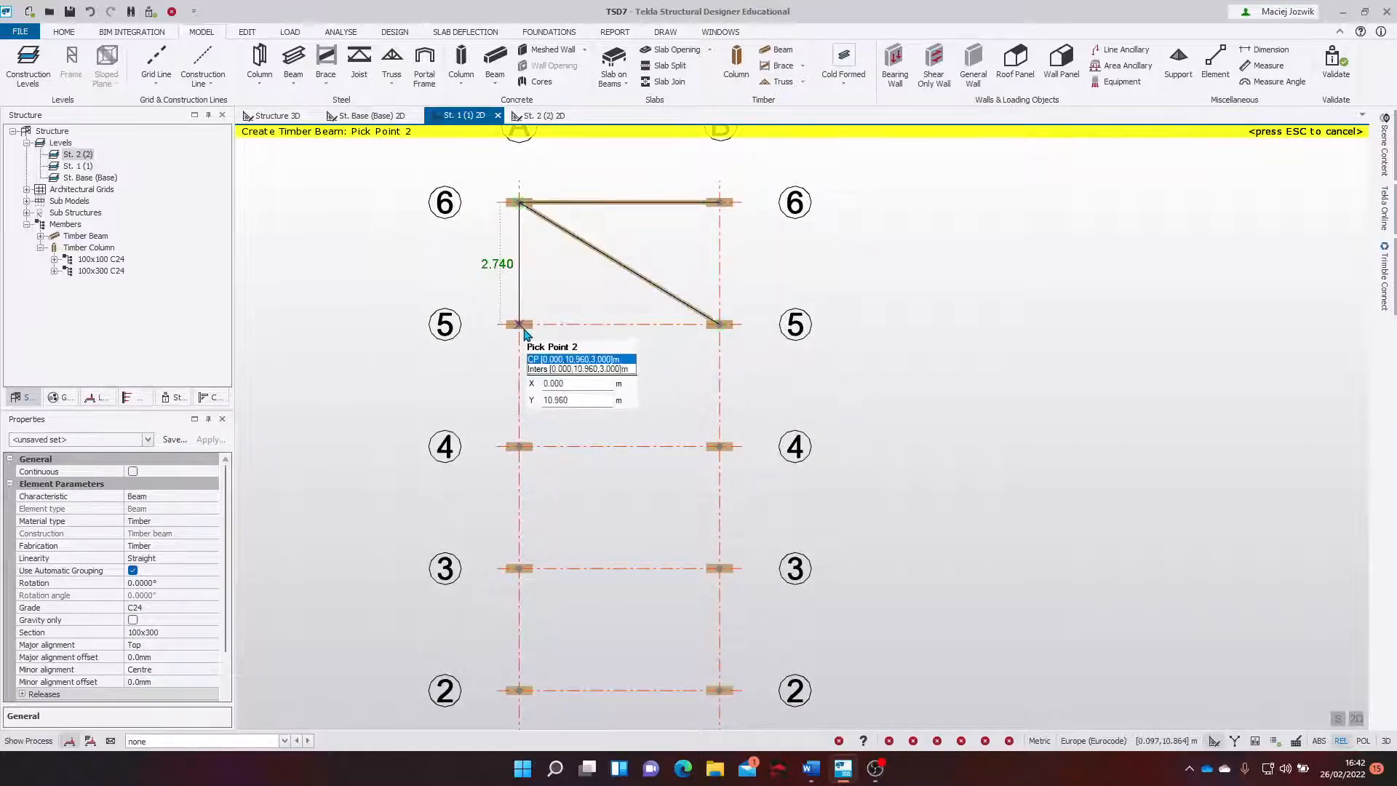
{"action": "left_click", "coordinate": [518, 446]}
{"action": "left_click", "coordinate": [519, 446]}
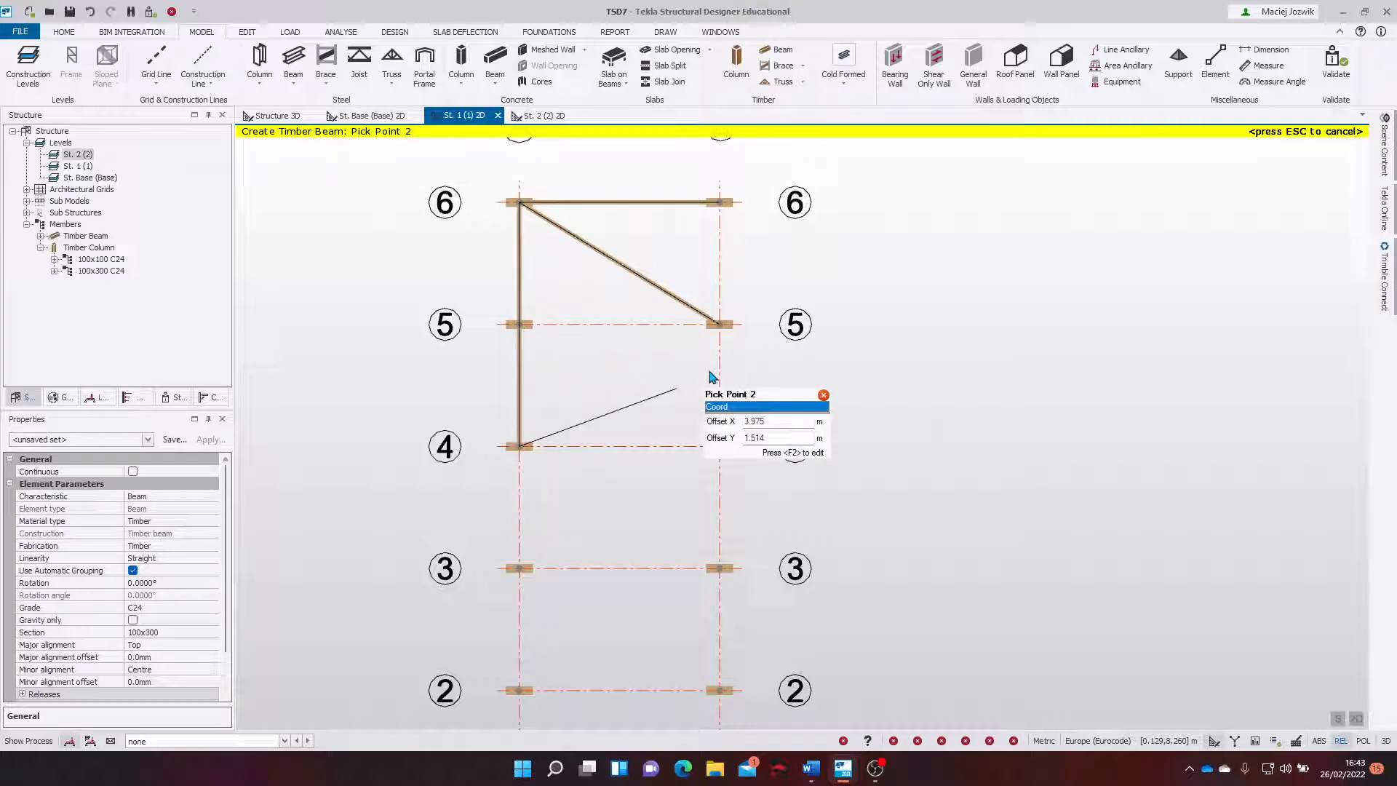
{"action": "left_click", "coordinate": [719, 323]}
{"action": "left_click", "coordinate": [719, 324]}
{"action": "left_click", "coordinate": [720, 201]}
Place timber beams on level St. 1 from B/5 to B/4, B/4 to B/3, and A/3 to A/4.
{"action": "left_click", "coordinate": [719, 324]}
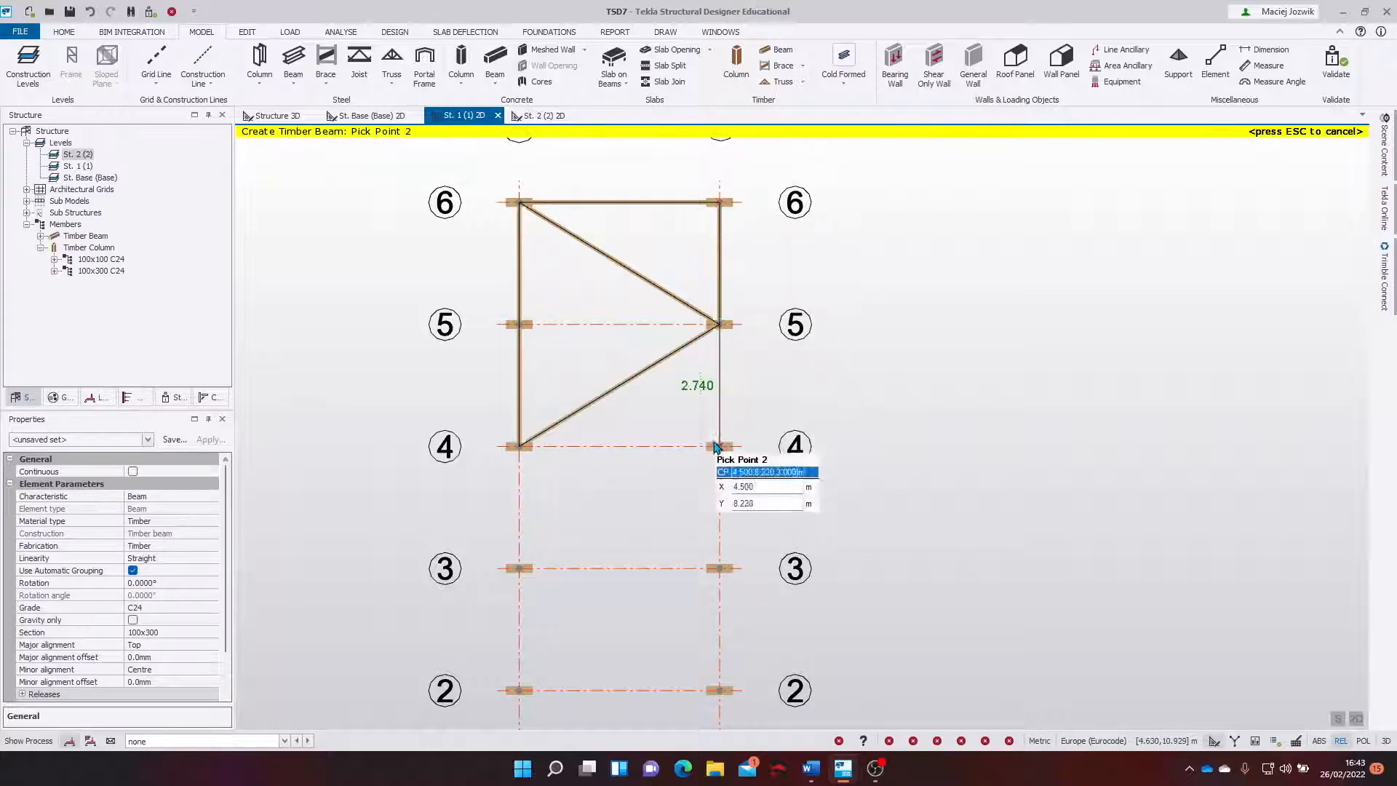
{"action": "left_click", "coordinate": [719, 446]}
{"action": "left_click", "coordinate": [719, 446]}
{"action": "left_click", "coordinate": [719, 575]}
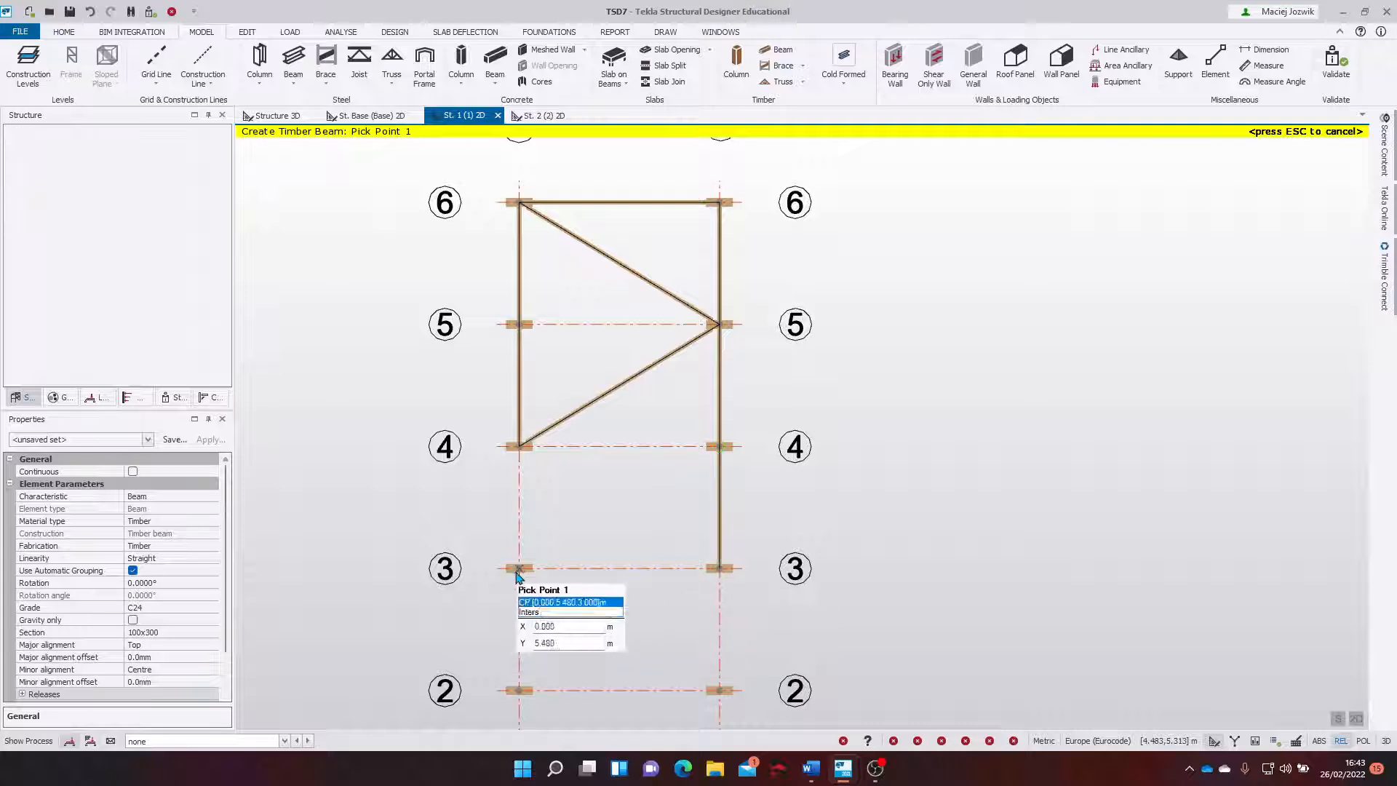
{"action": "left_click", "coordinate": [518, 570]}
{"action": "left_click", "coordinate": [518, 447]}
Place timber beams on level St. 1 from A/4 to B/3, A/2 to B/3, and A/3 to A/2.
{"action": "left_click", "coordinate": [519, 446]}
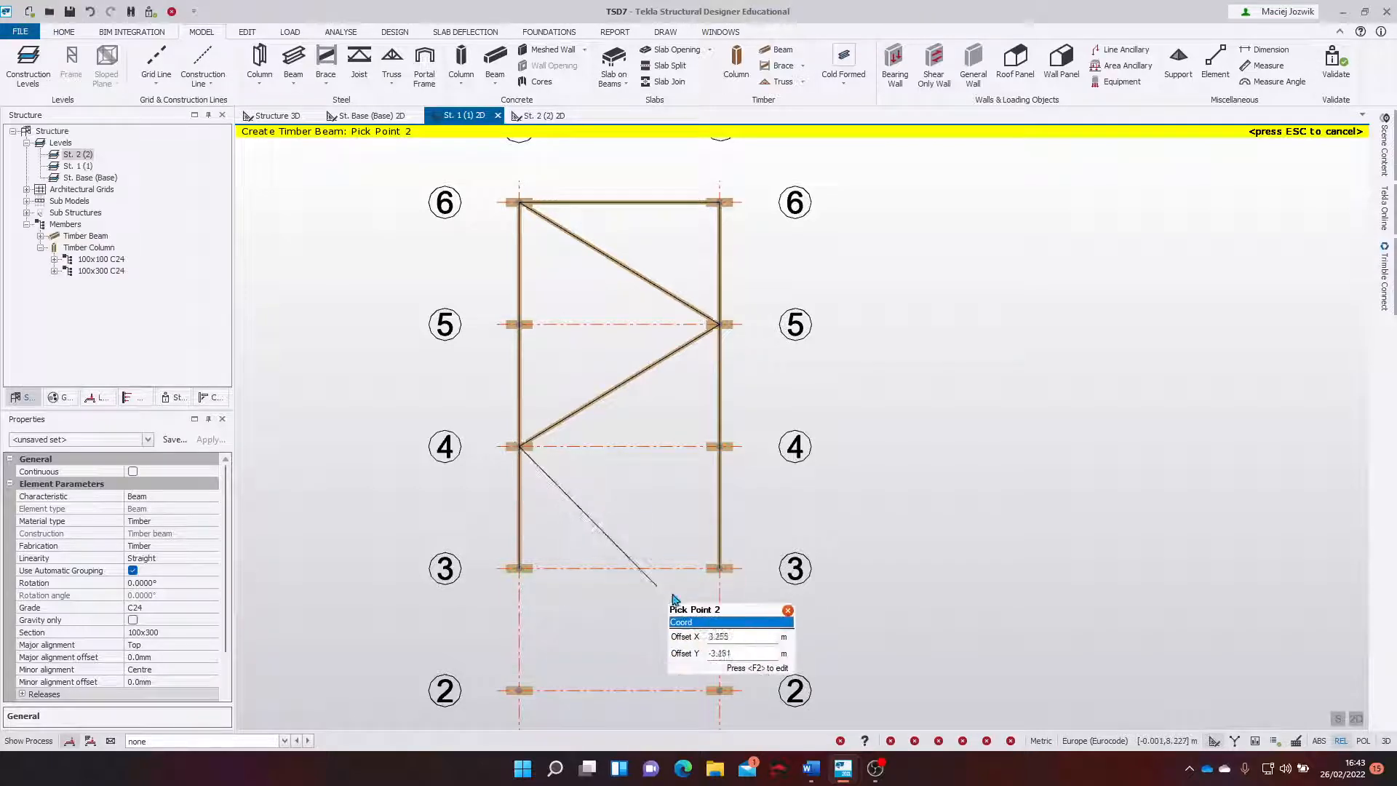
{"action": "left_click", "coordinate": [719, 568]}
{"action": "left_click", "coordinate": [519, 691]}
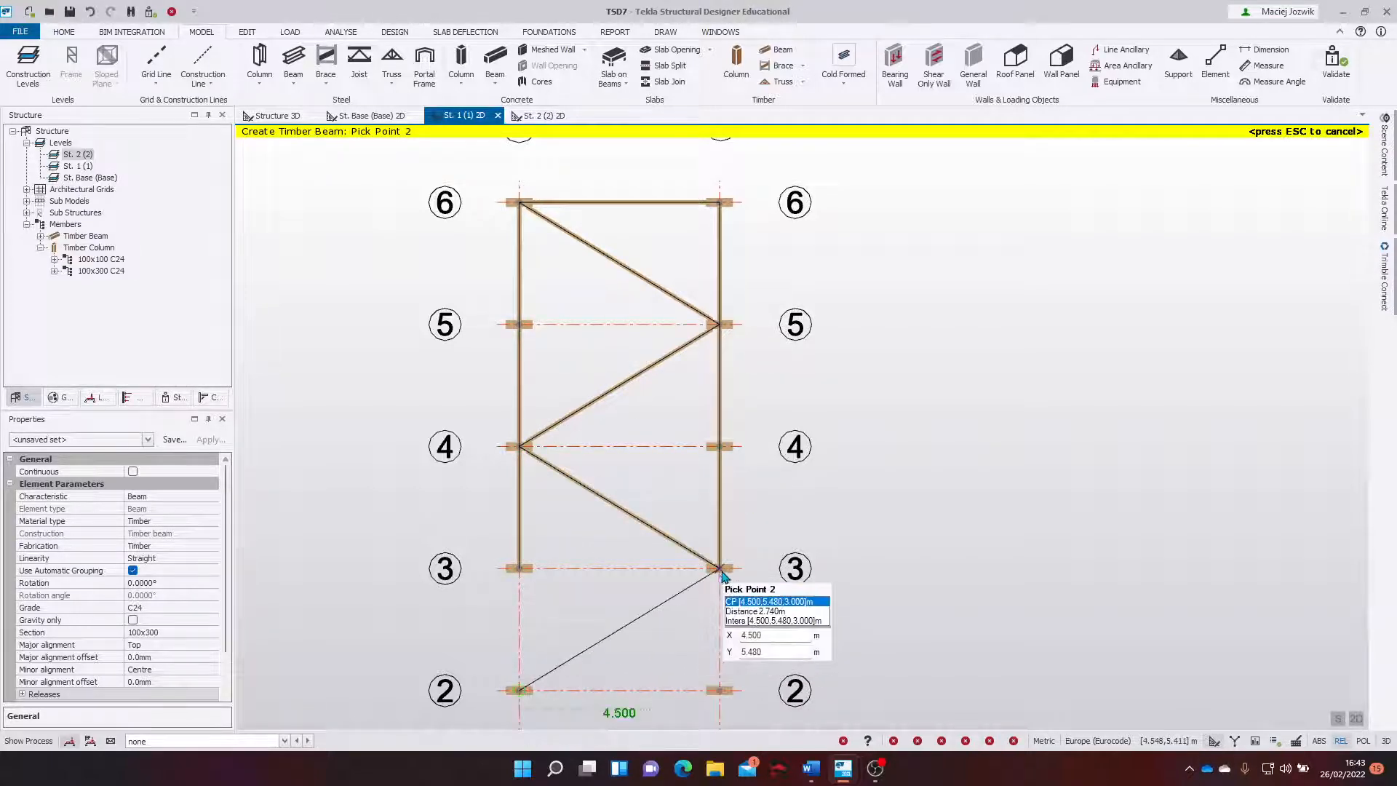
{"action": "left_click", "coordinate": [719, 568]}
{"action": "left_click", "coordinate": [518, 568]}
{"action": "left_click", "coordinate": [520, 692]}
Place timber beams on level St. 1 from A/2 to A/1 and from B/1 to A/1.
{"action": "middle_click_drag", "start_coordinate": [568, 602], "coordinate": [625, 302]}
{"action": "left_click", "coordinate": [576, 392]}
{"action": "left_click", "coordinate": [576, 516]}
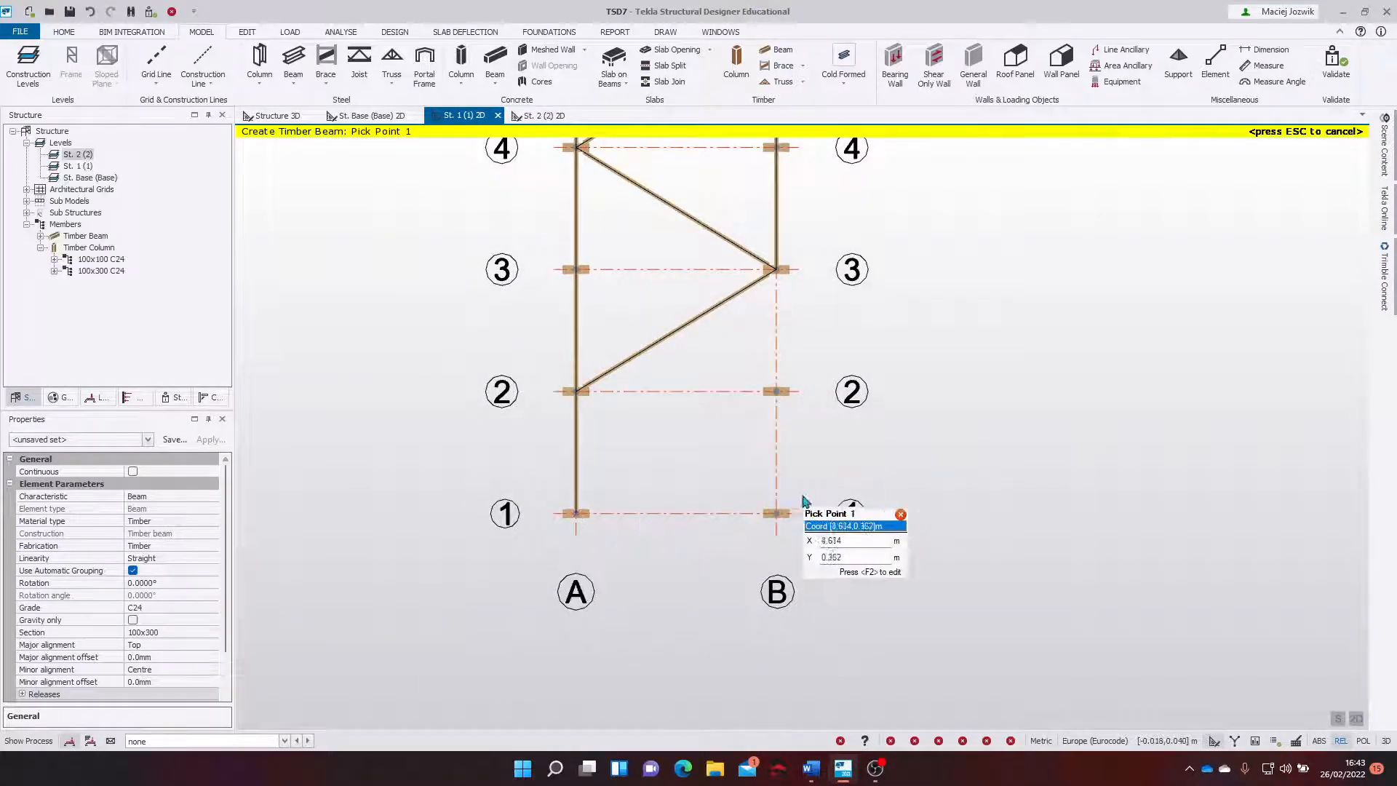
{"action": "left_click", "coordinate": [776, 513]}
{"action": "left_click", "coordinate": [576, 514]}
Place timber beams on level St. 1 from B/1 to B/2, B/2 to B/3, and A/2 to B/2, and end the beam command.
{"action": "left_click", "coordinate": [777, 514]}
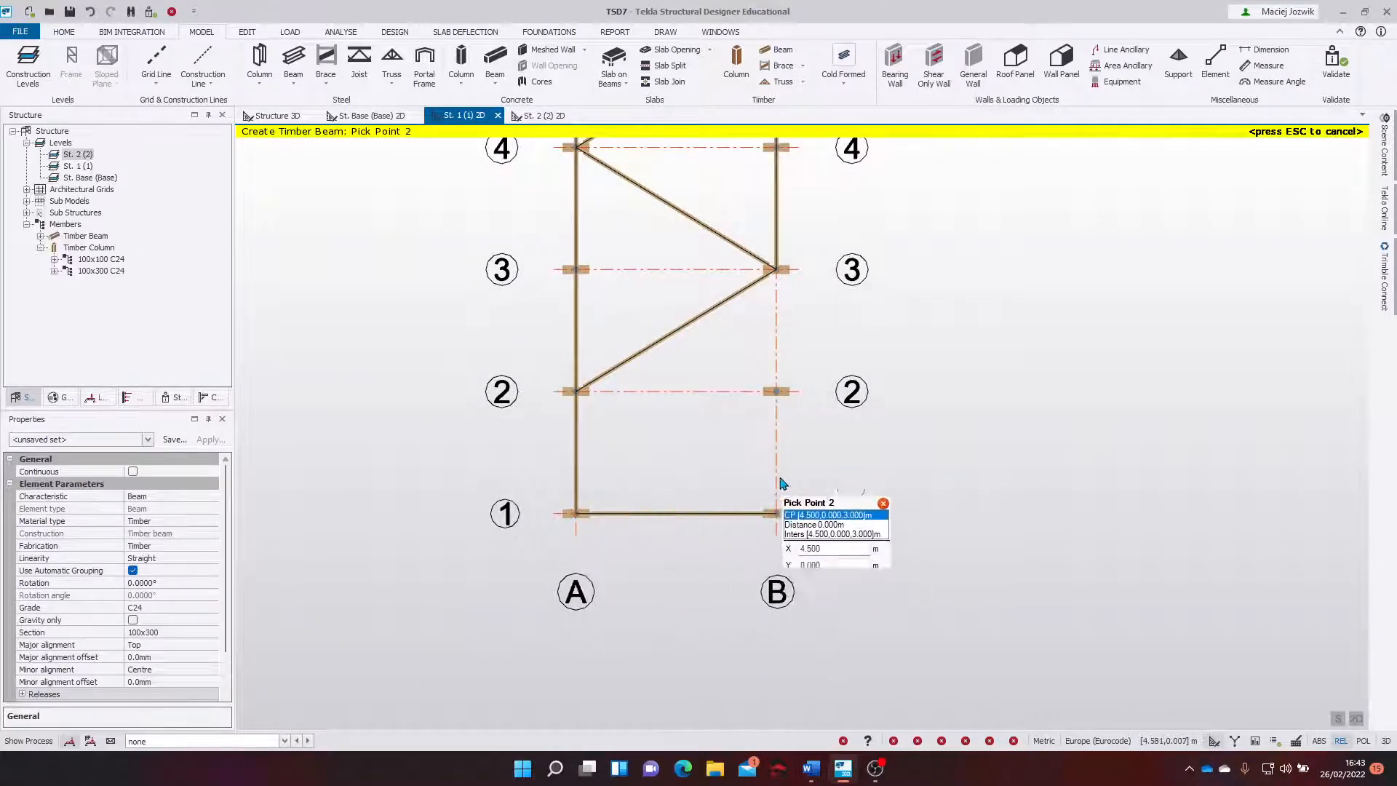
{"action": "left_click", "coordinate": [776, 391]}
{"action": "left_click", "coordinate": [776, 392]}
{"action": "left_click", "coordinate": [775, 270]}
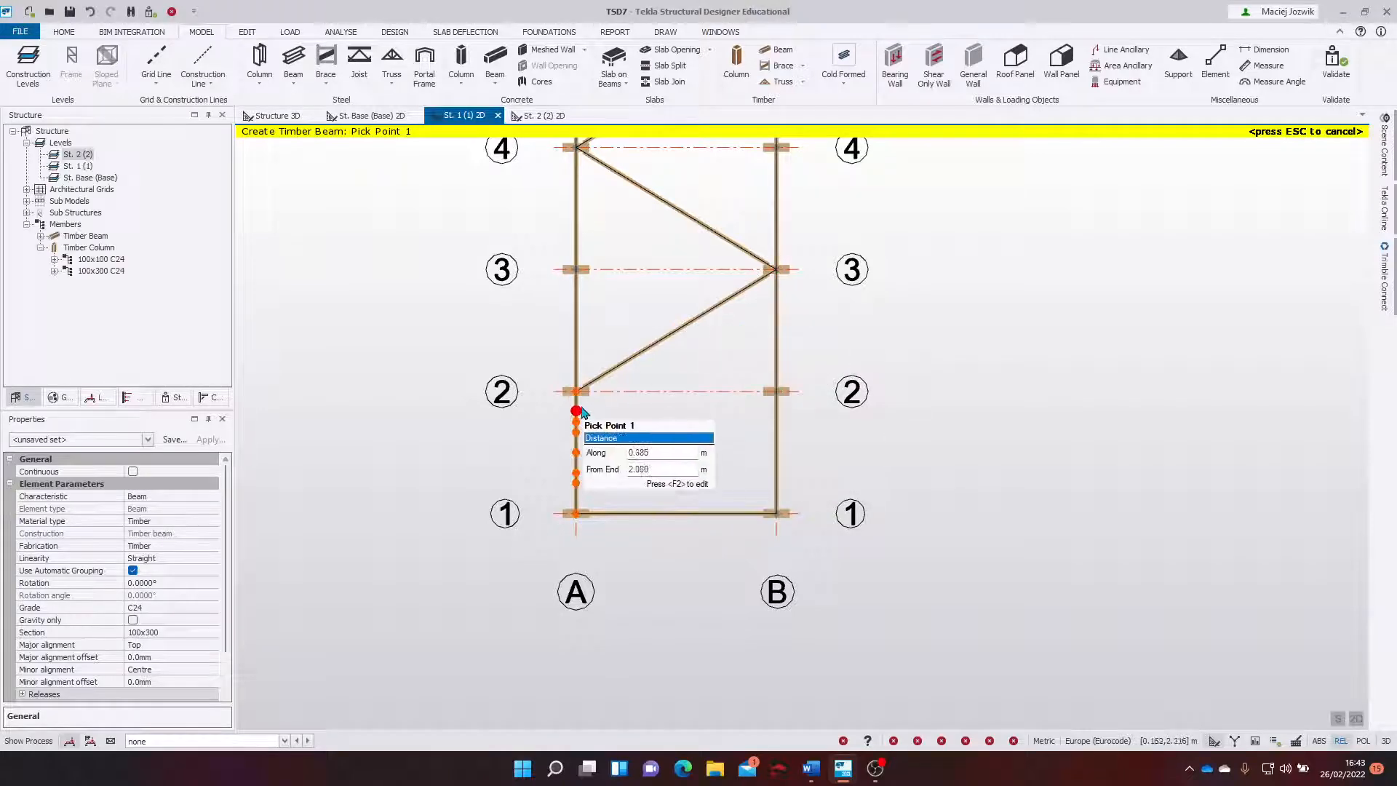
{"action": "left_click", "coordinate": [576, 392]}
{"action": "left_click", "coordinate": [776, 392]}
{"action": "key", "text": "Escape"}
In the 3D view, select the ten base-level beams along grid lines A and B and delete them.
{"action": "left_click", "coordinate": [277, 116]}
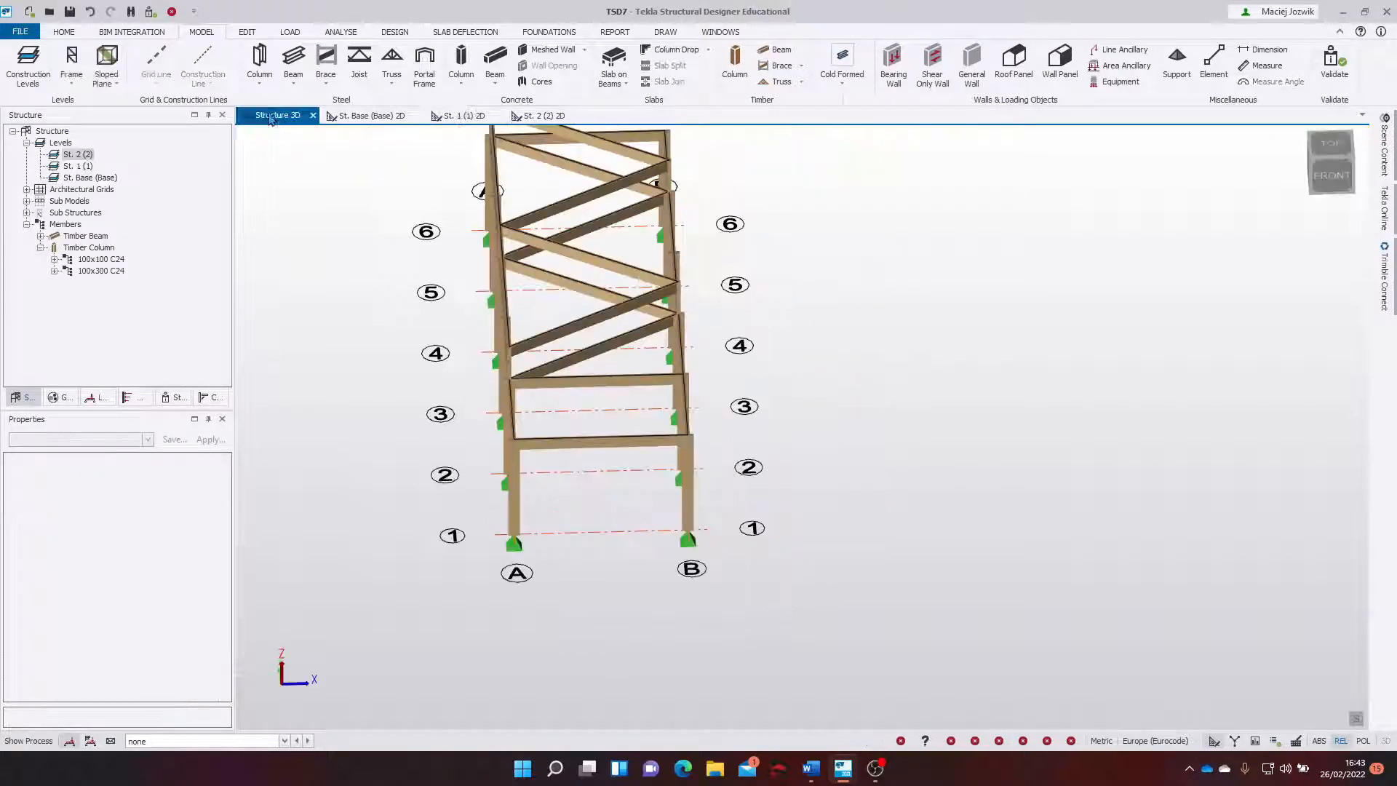
{"action": "middle_click_drag", "start_coordinate": [555, 418], "coordinate": [935, 341]}
{"action": "right_click_drag", "start_coordinate": [935, 341], "coordinate": [866, 348]}
{"action": "scroll", "coordinate": [618, 445], "scroll_direction": "up", "scroll_amount": 3}
{"action": "left_click", "coordinate": [636, 420]}
{"action": "right_click_drag", "start_coordinate": [595, 459], "coordinate": [732, 453]}
{"action": "left_click", "coordinate": [683, 412], "text": "ctrl"}
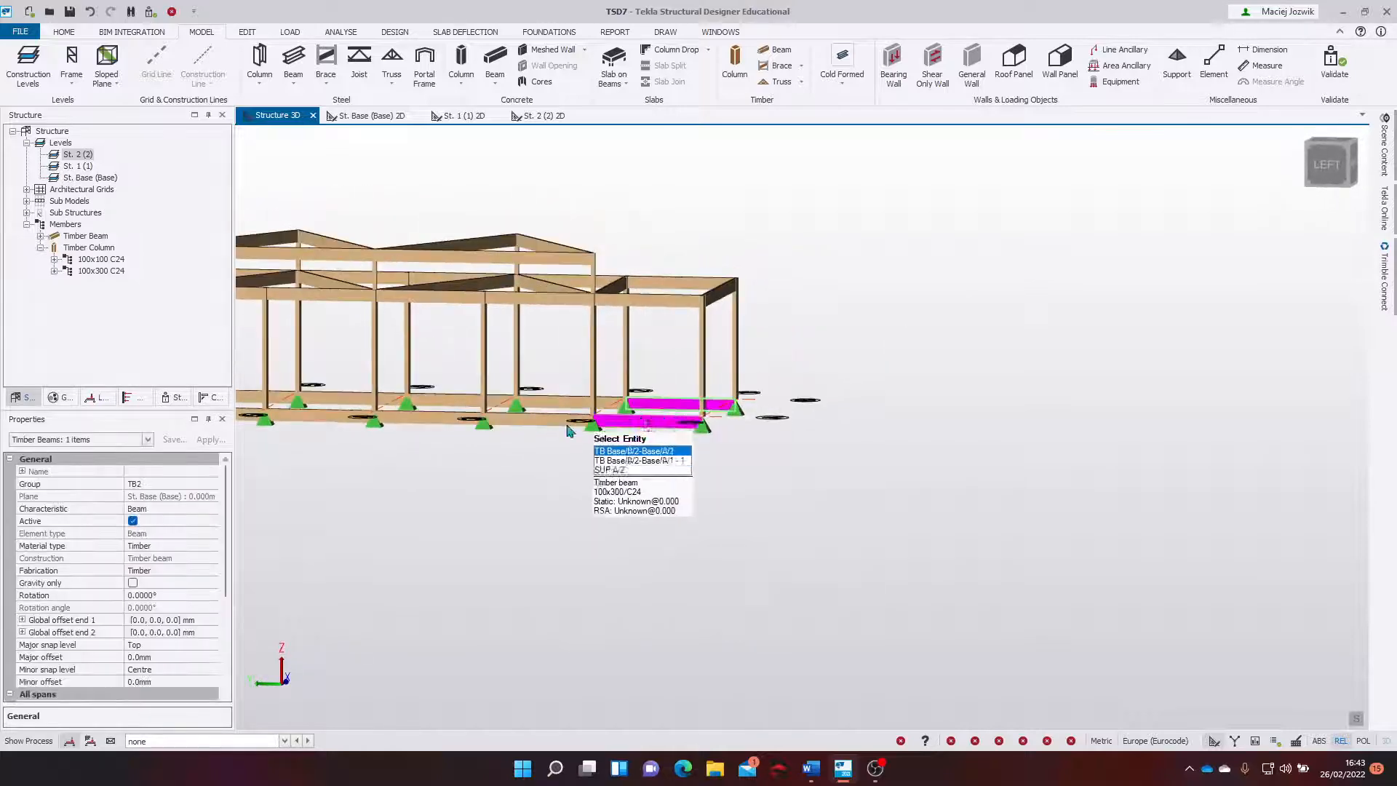
{"action": "left_click", "coordinate": [548, 407], "text": "ctrl"}
{"action": "left_click", "coordinate": [540, 418], "text": "ctrl"}
{"action": "left_click", "coordinate": [420, 419], "text": "ctrl"}
{"action": "left_click", "coordinate": [440, 404], "text": "ctrl"}
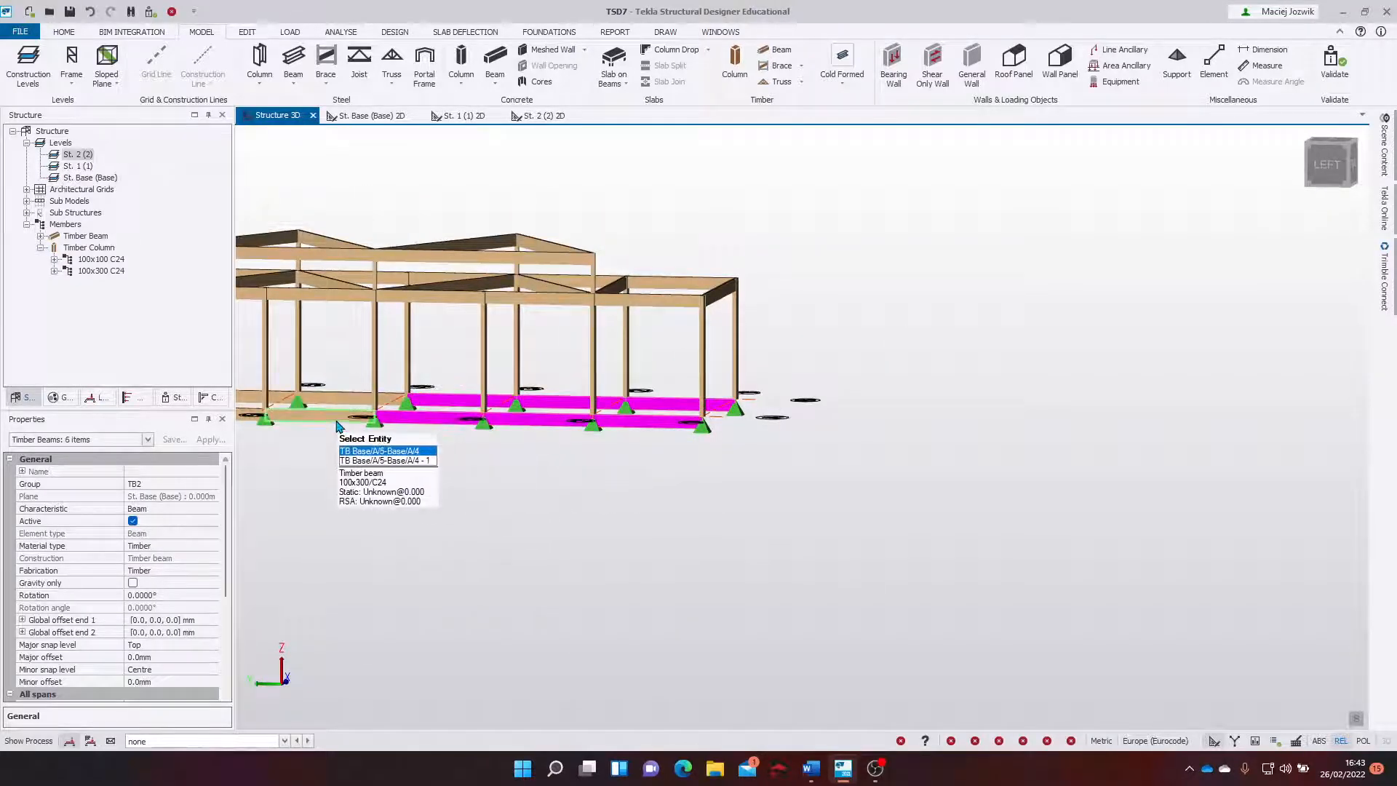
{"action": "left_click", "coordinate": [337, 421], "text": "ctrl"}
{"action": "left_click", "coordinate": [351, 401], "text": "ctrl"}
{"action": "middle_click_drag", "start_coordinate": [381, 421], "coordinate": [783, 475]}
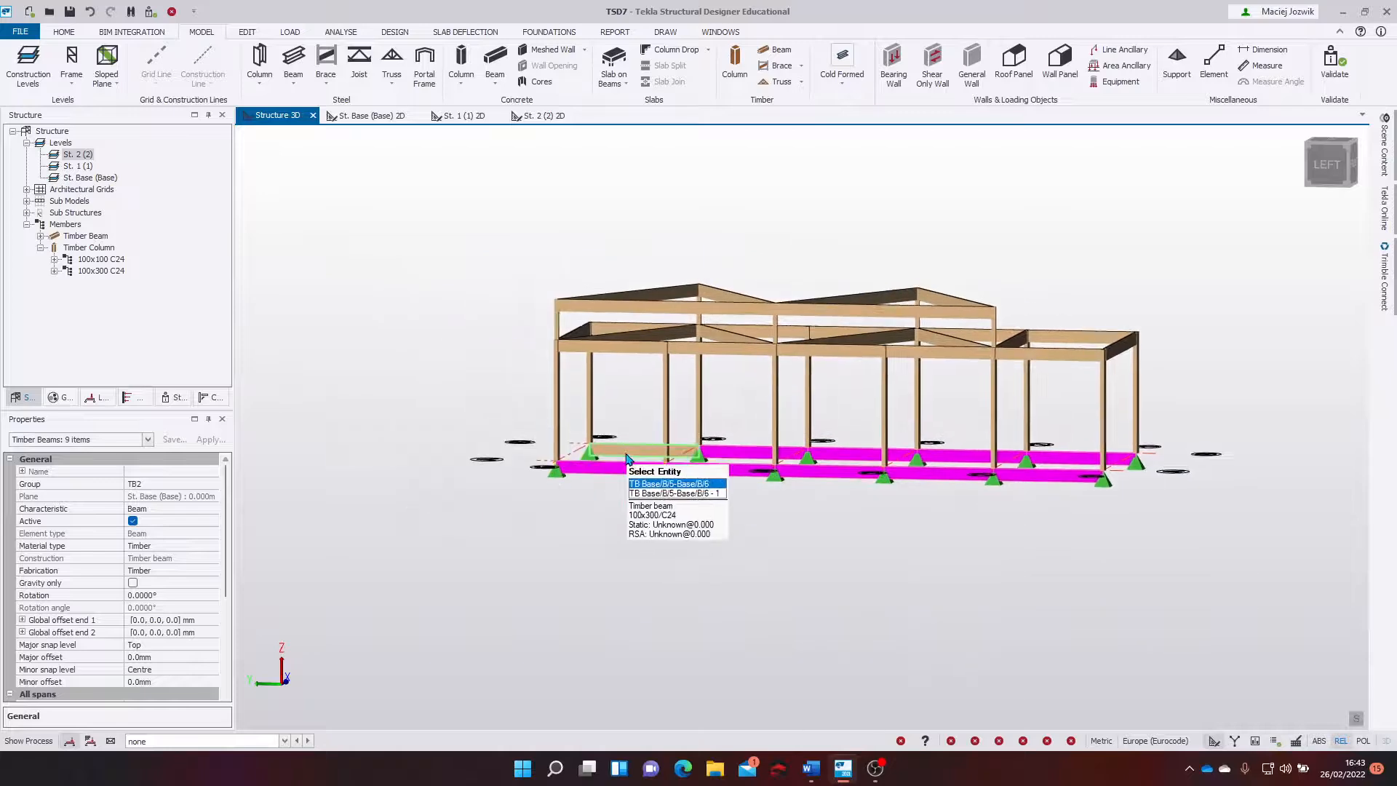
{"action": "left_click", "coordinate": [611, 480], "text": "ctrl"}
{"action": "right_click_drag", "start_coordinate": [611, 480], "coordinate": [545, 530]}
{"action": "key", "text": "Delete"}
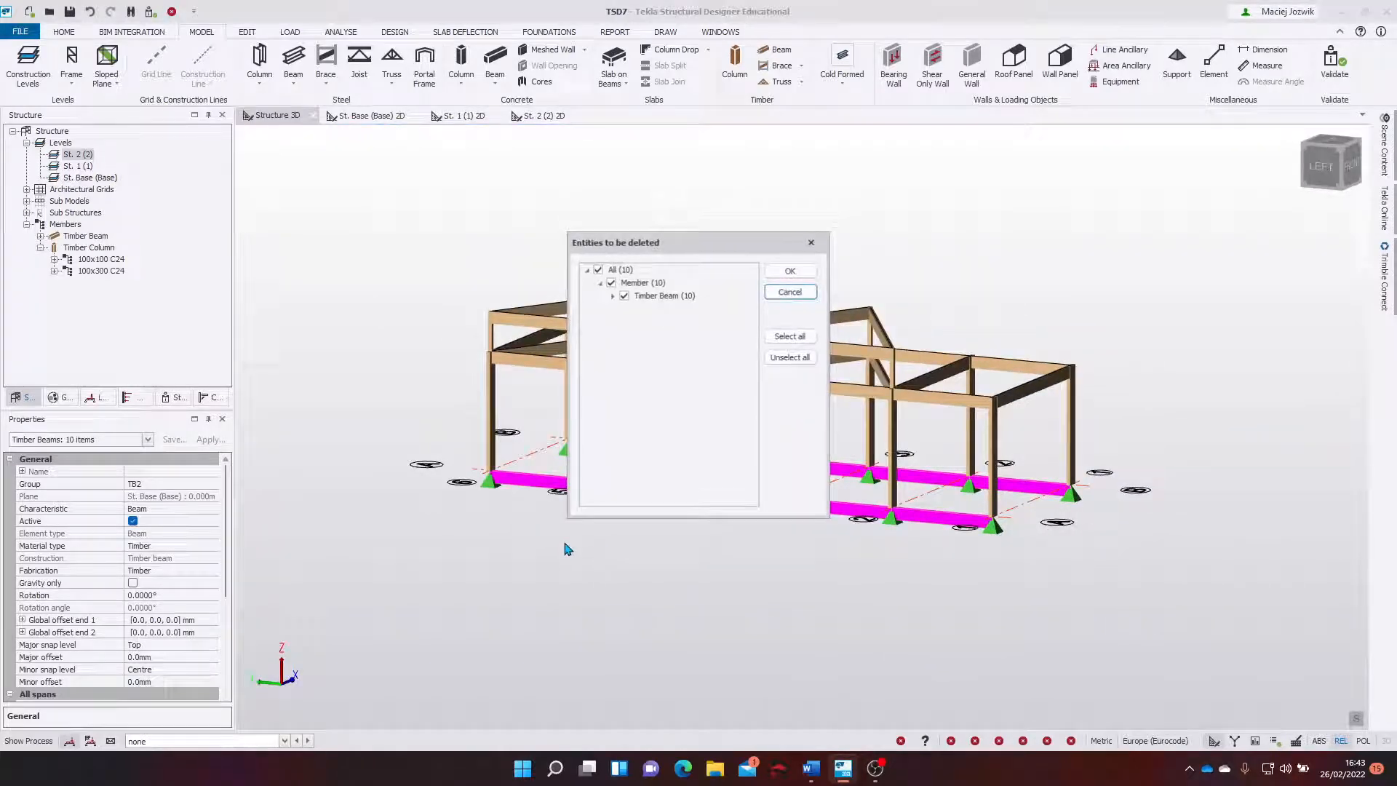
{"action": "left_click", "coordinate": [789, 271]}
Add a 100x300 timber beam on level St. 1 along grid line 4 from A/4 to B/4.
{"action": "right_click_drag", "start_coordinate": [788, 275], "coordinate": [844, 445]}
{"action": "middle_click_drag", "start_coordinate": [843, 445], "coordinate": [793, 513]}
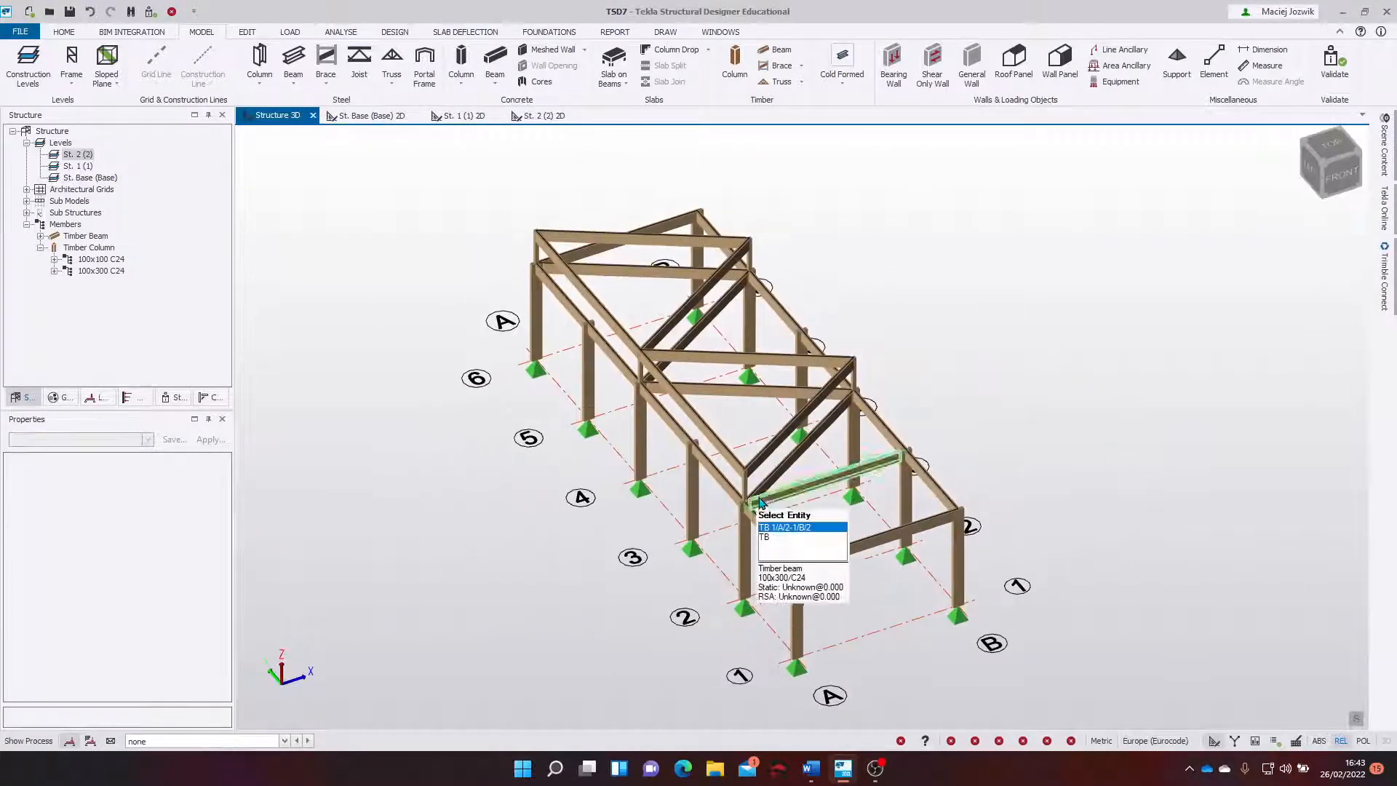
{"action": "right_click_drag", "start_coordinate": [845, 404], "coordinate": [1170, 242]}
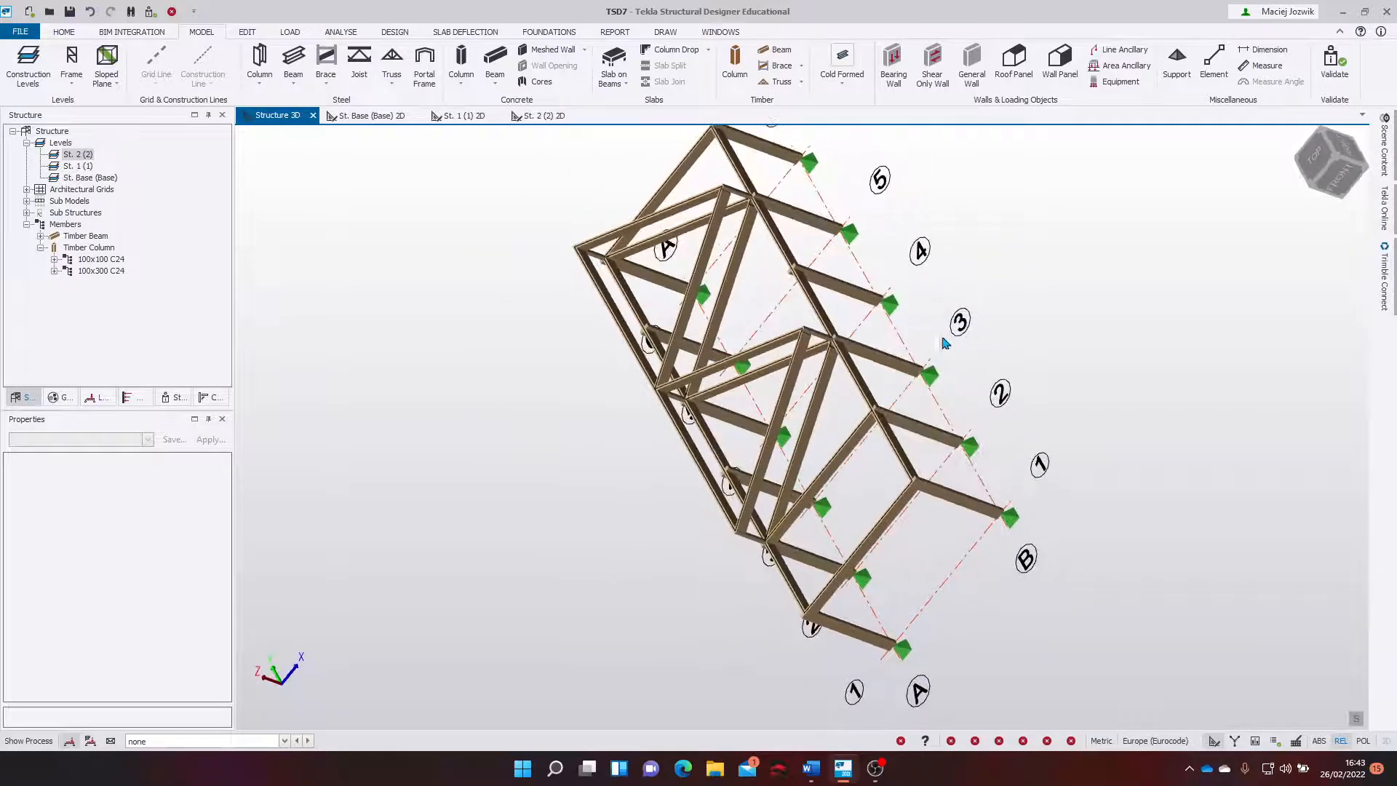
{"action": "right_click_drag", "start_coordinate": [1254, 254], "coordinate": [895, 408]}
{"action": "scroll", "coordinate": [895, 409], "scroll_direction": "up", "scroll_amount": 5}
{"action": "right_click_drag", "start_coordinate": [757, 382], "coordinate": [485, 375]}
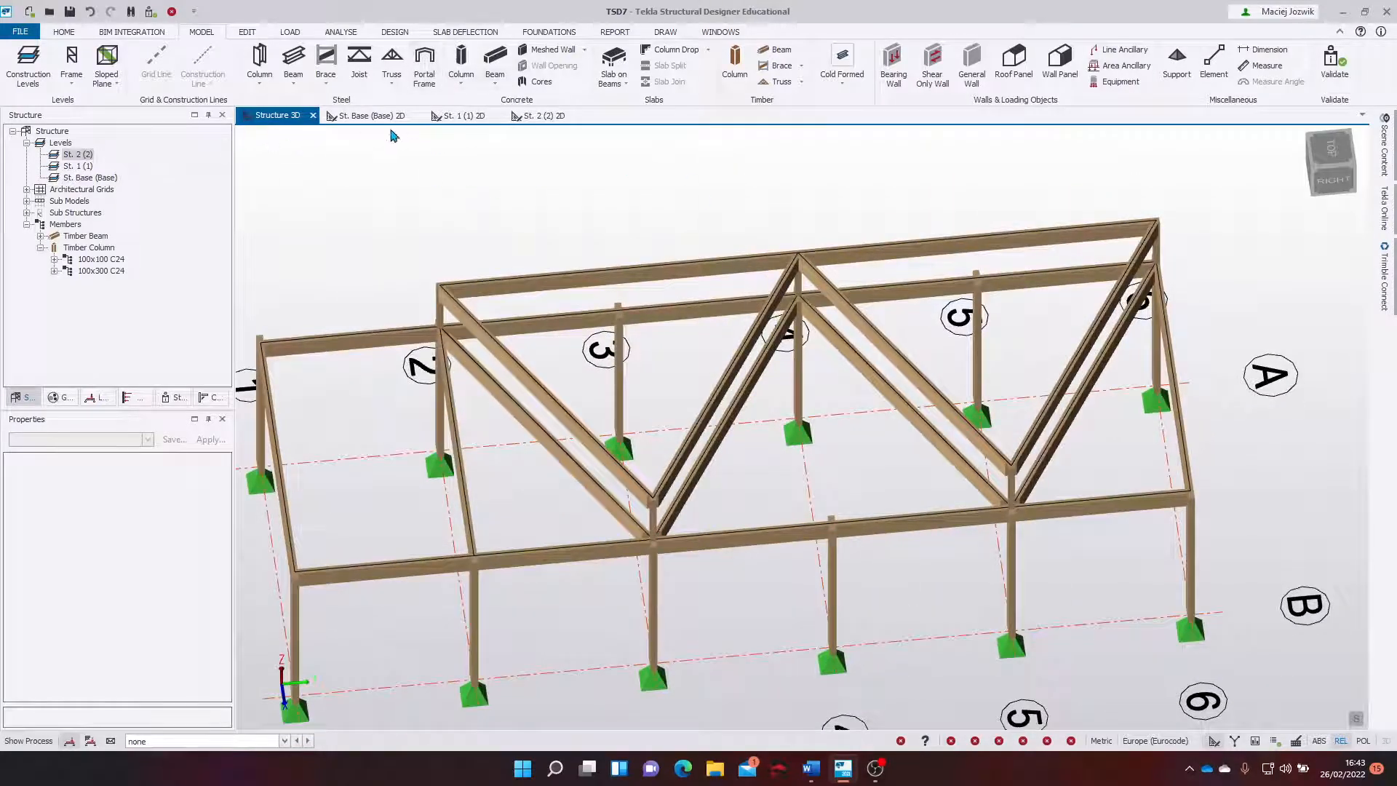
{"action": "mouse_move", "coordinate": [754, 324]}
{"action": "left_click", "coordinate": [462, 116]}
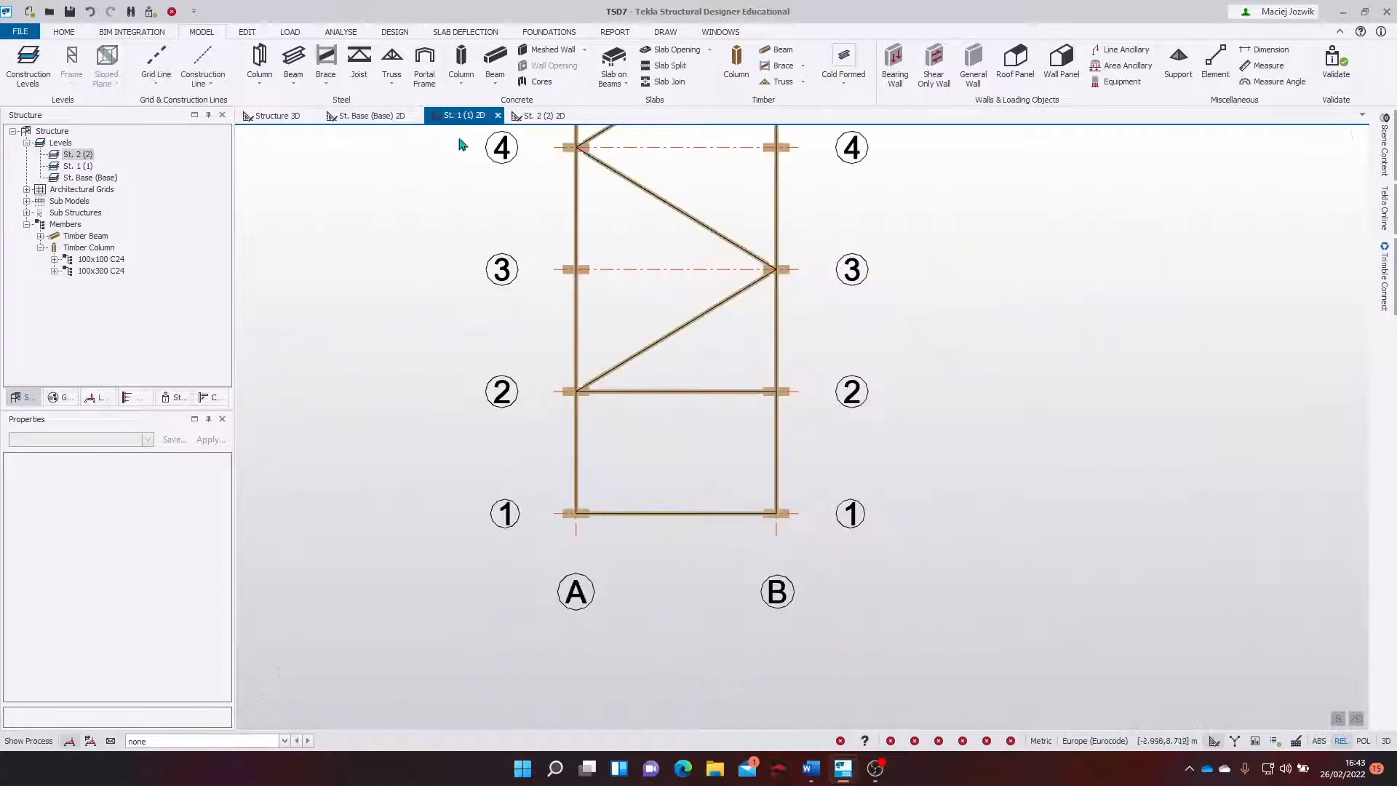
{"action": "scroll", "coordinate": [664, 293], "scroll_direction": "up", "scroll_amount": 2}
{"action": "middle_click_drag", "start_coordinate": [652, 219], "coordinate": [643, 547]}
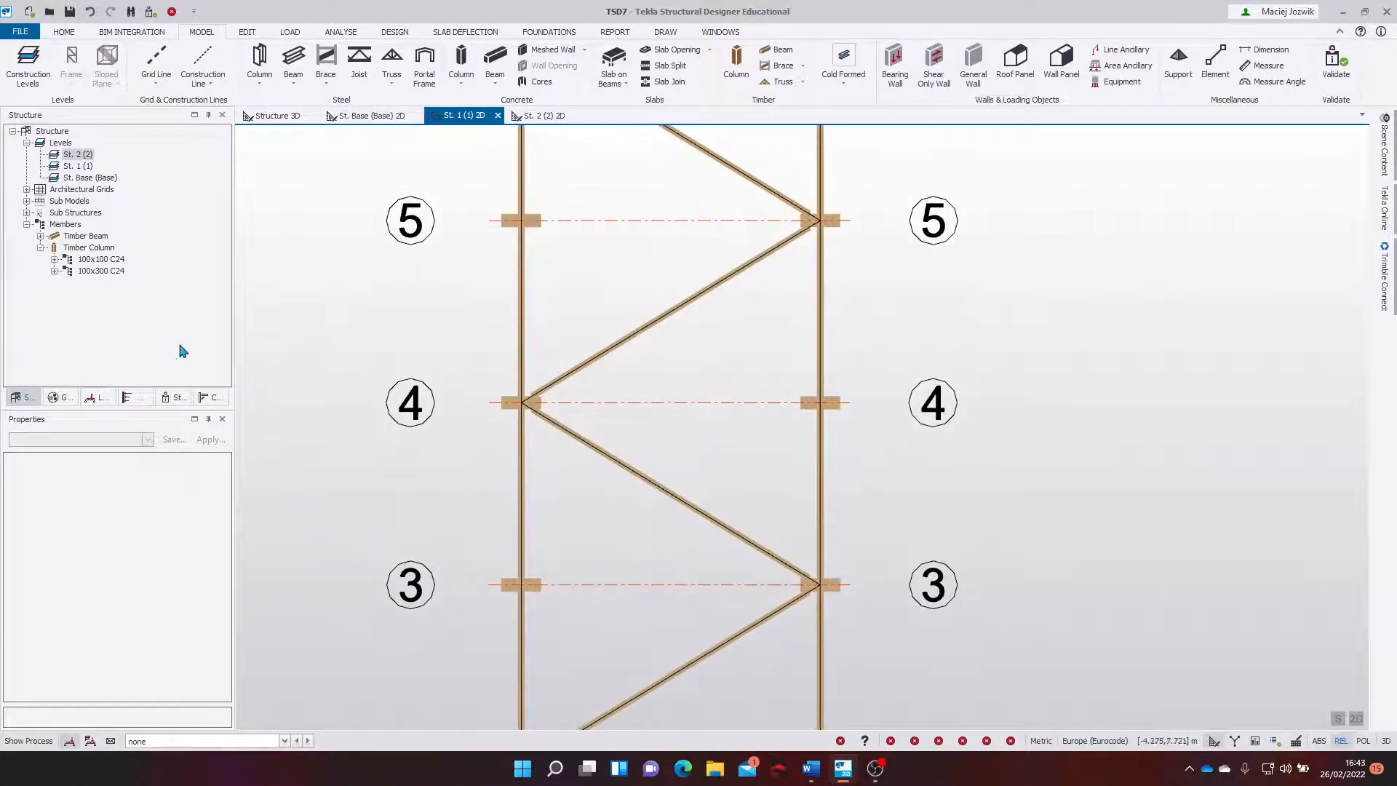
{"action": "left_click", "coordinate": [775, 50]}
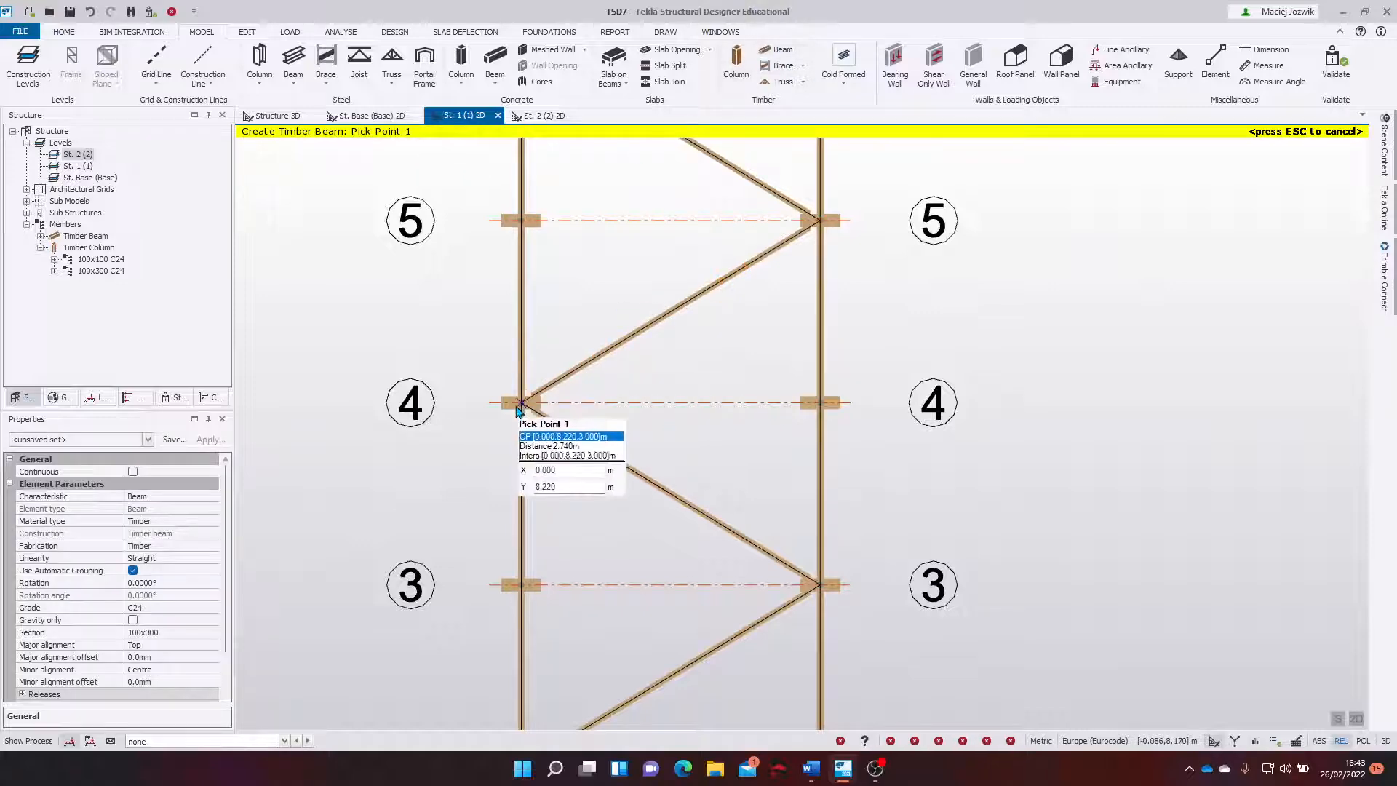
{"action": "left_click", "coordinate": [520, 403]}
{"action": "left_click", "coordinate": [820, 402]}
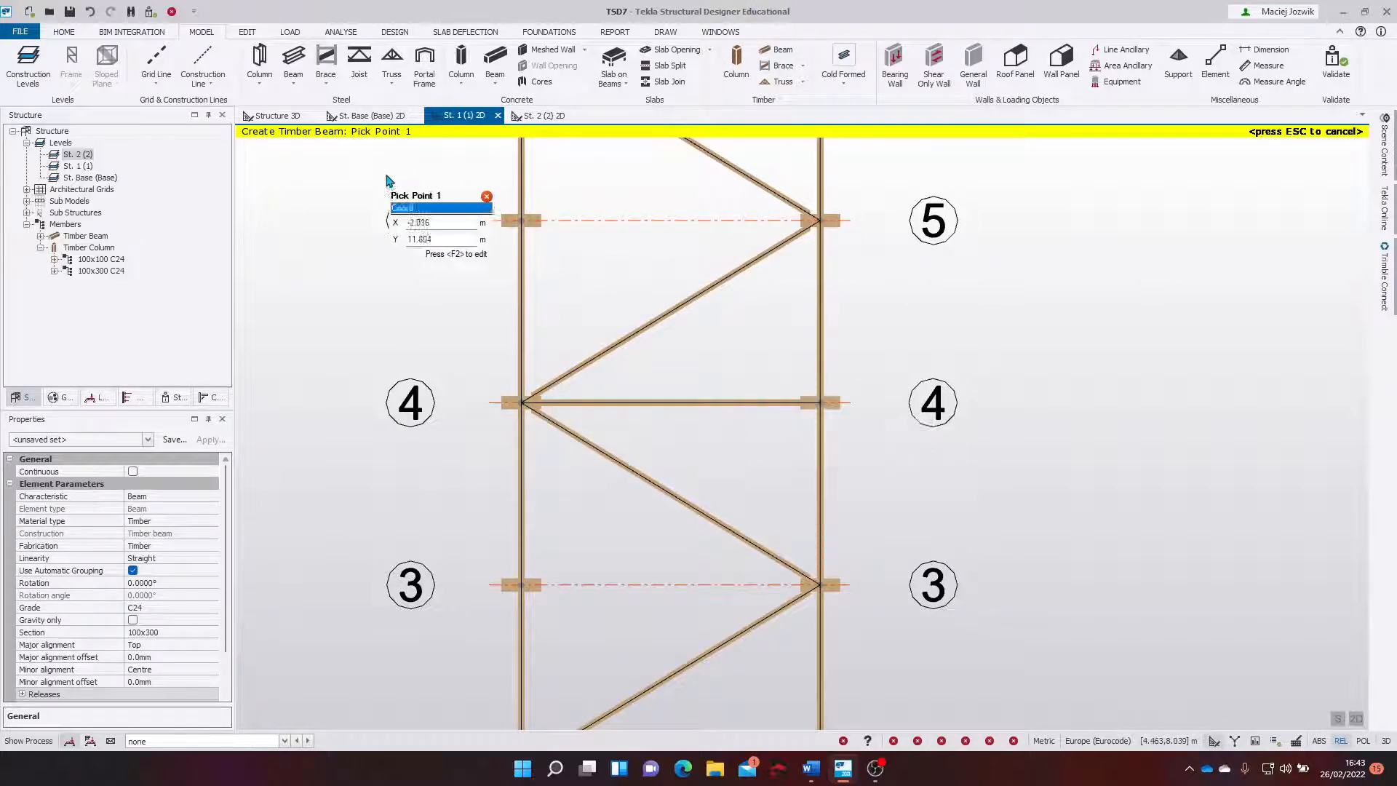
Return to the 3D structure view and examine the arrangement of the upper-level timber beams.
{"action": "left_click", "coordinate": [277, 116]}
{"action": "scroll", "coordinate": [652, 400], "scroll_direction": "down", "scroll_amount": 2}
{"action": "right_click_drag", "start_coordinate": [652, 399], "coordinate": [963, 527]}
{"action": "middle_click_drag", "start_coordinate": [963, 526], "coordinate": [894, 478]}
{"action": "right_click_drag", "start_coordinate": [702, 398], "coordinate": [664, 418]}
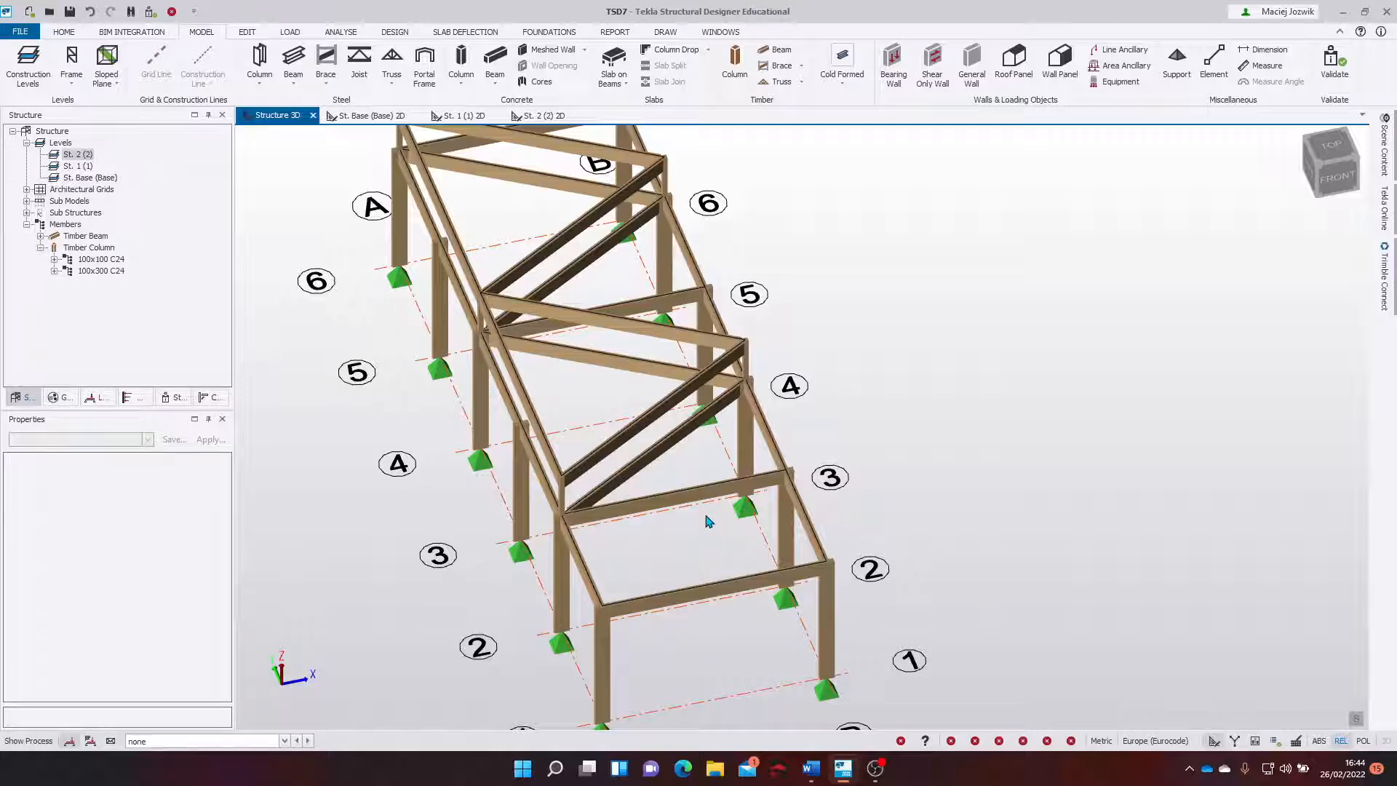
{"action": "middle_click_drag", "start_coordinate": [650, 556], "coordinate": [672, 569]}
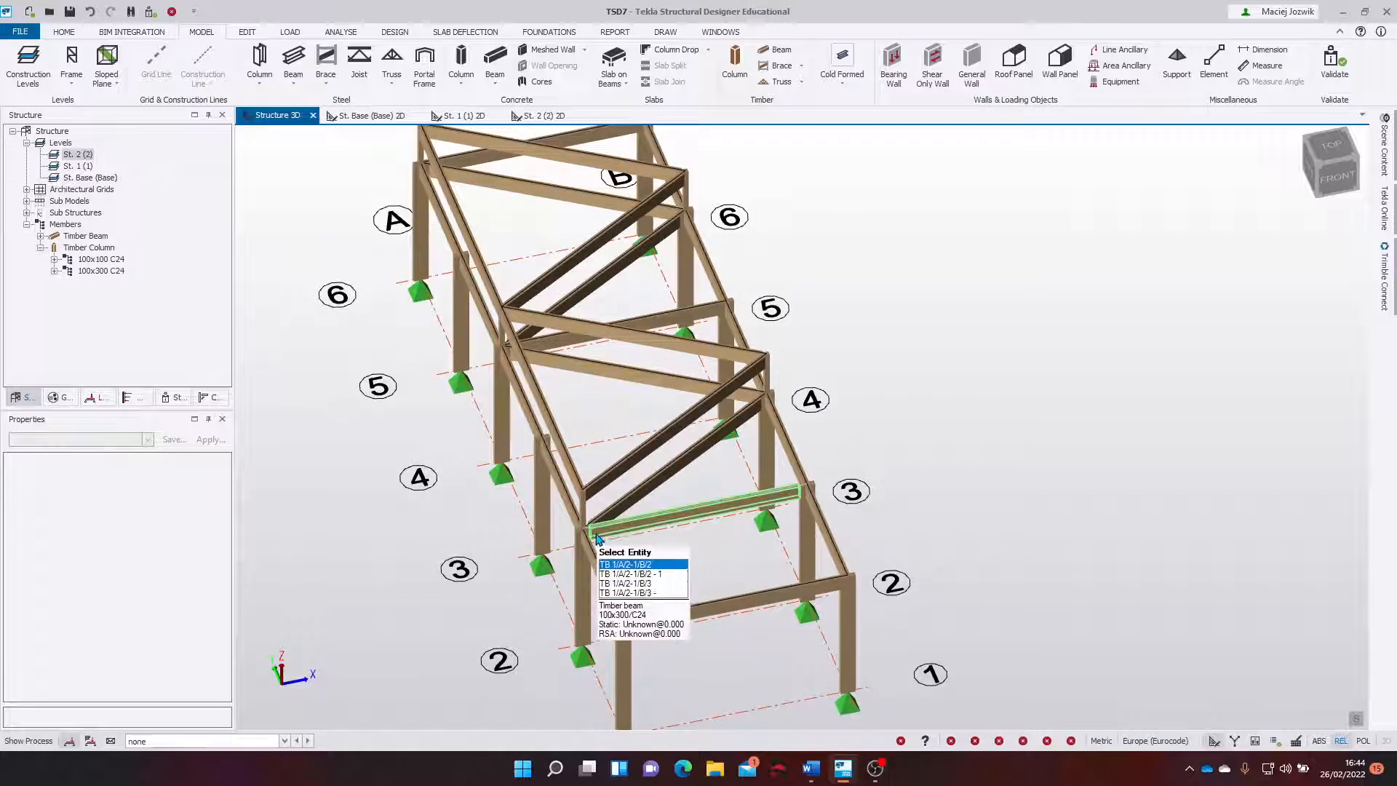